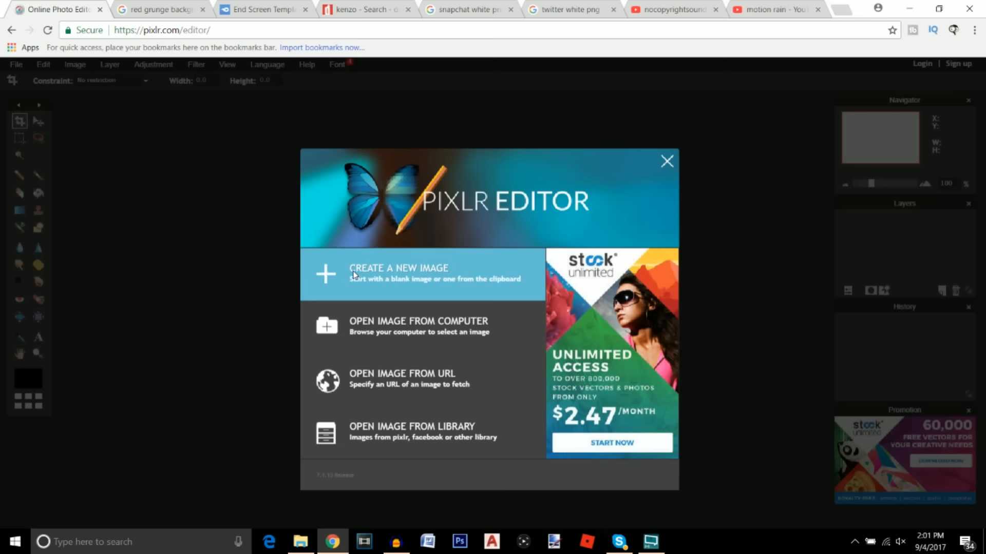
Create a transparent 1920x1080 canvas, maximize its window and zoom out to fit
left_click(393, 280)
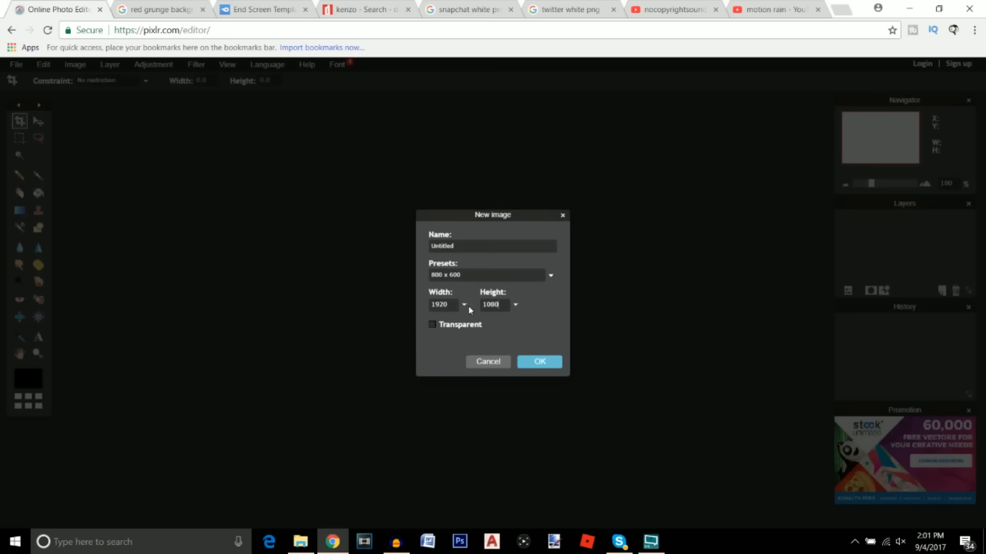
left_click(433, 325)
left_click(555, 364)
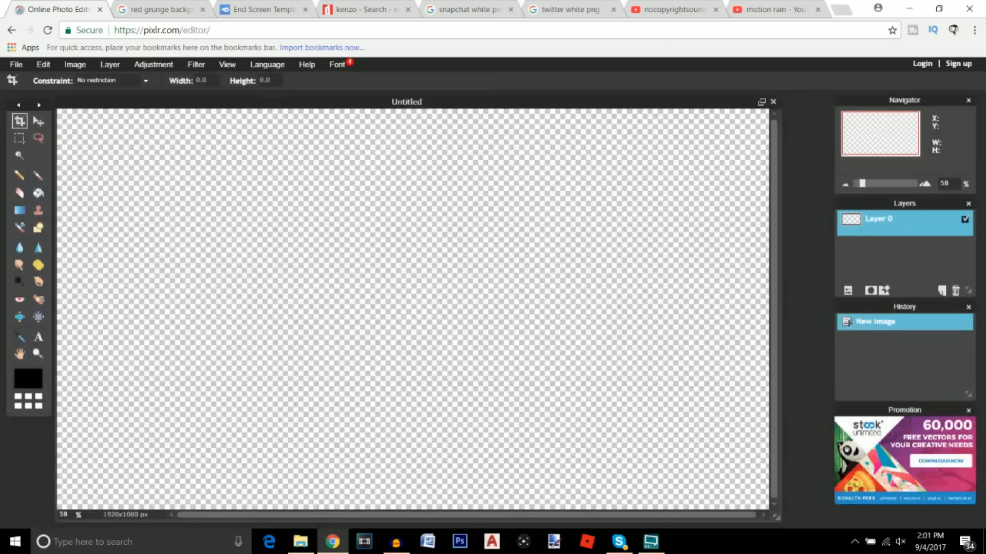
left_click(762, 103)
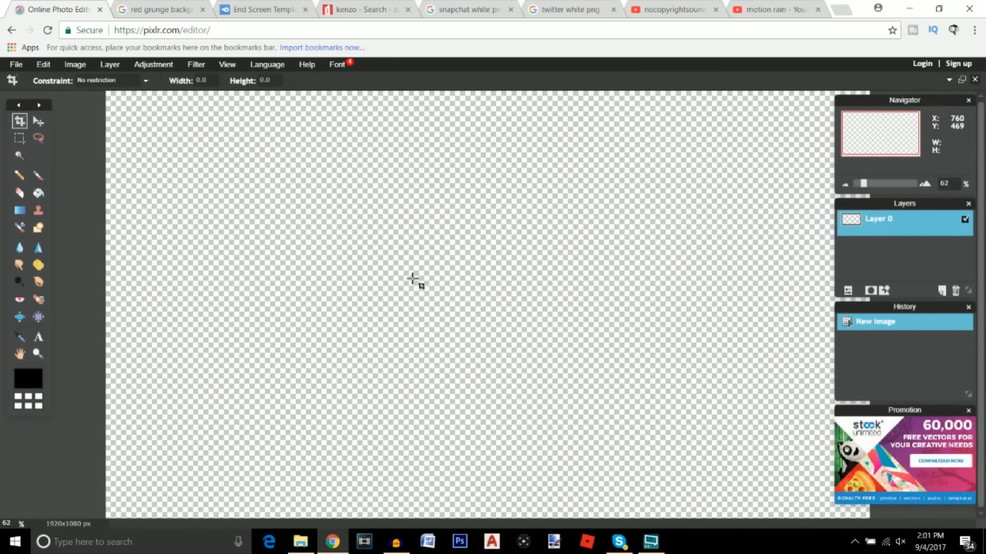
scroll(413, 280, "down", 1)
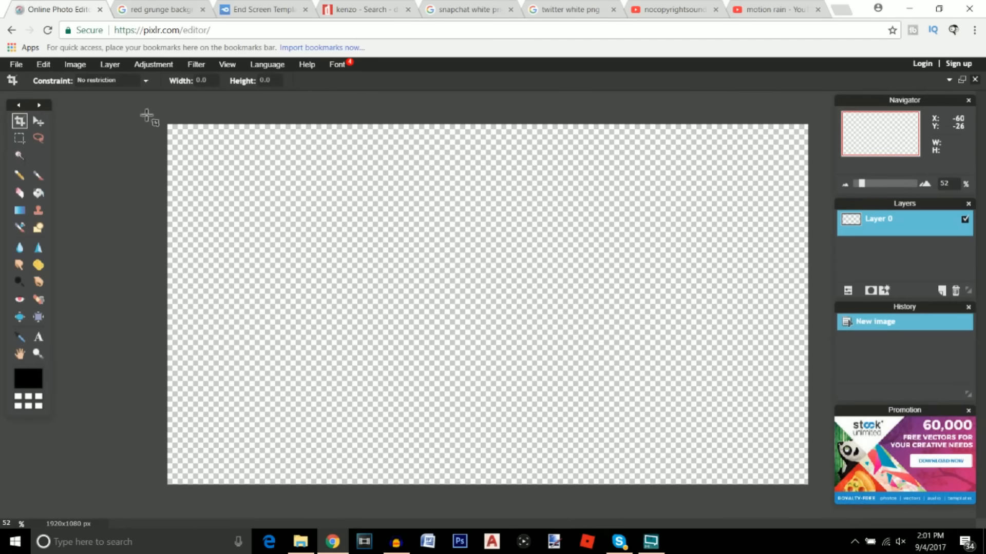
left_click(160, 9)
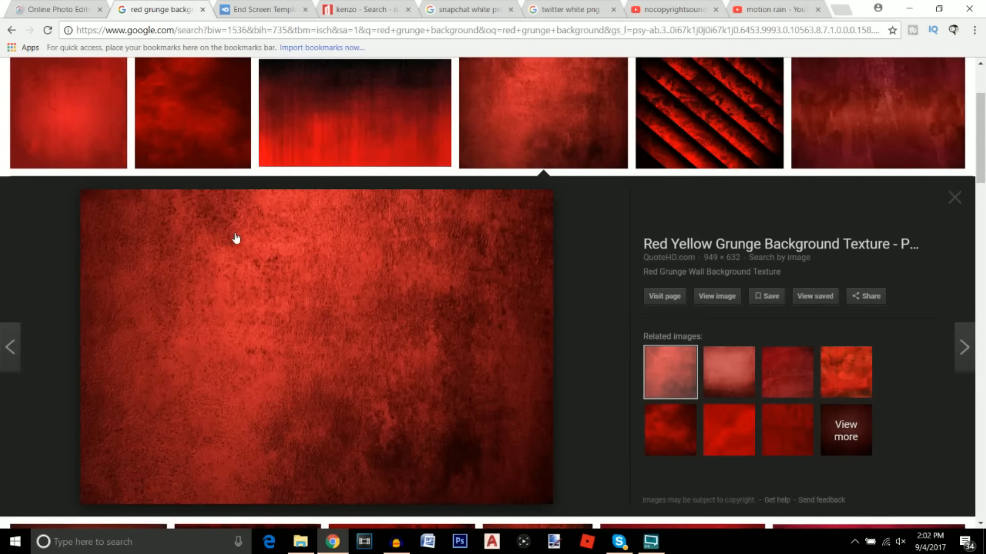
scroll(236, 238, "up", 3)
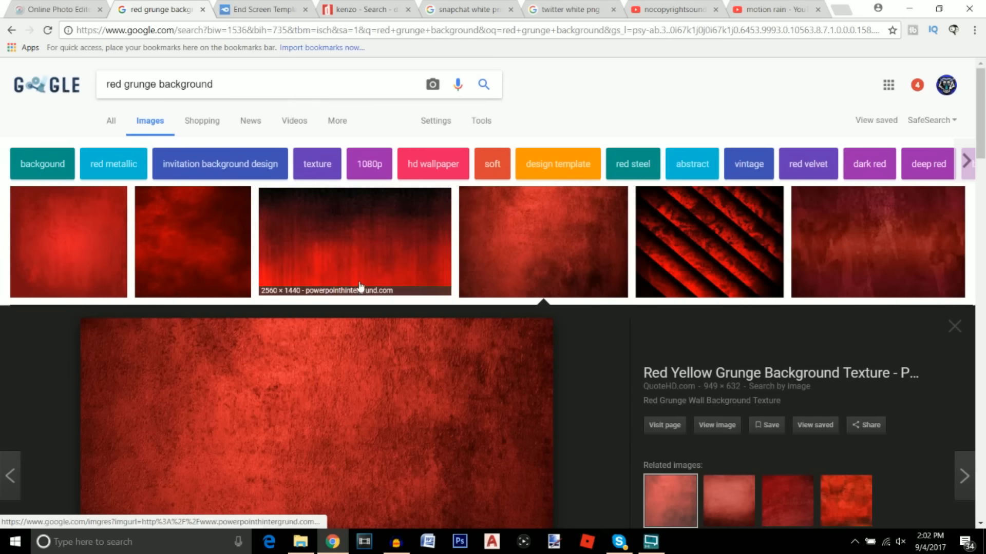
scroll(360, 287, "down", 2)
scroll(360, 288, "up", 2)
scroll(345, 205, "down", 2)
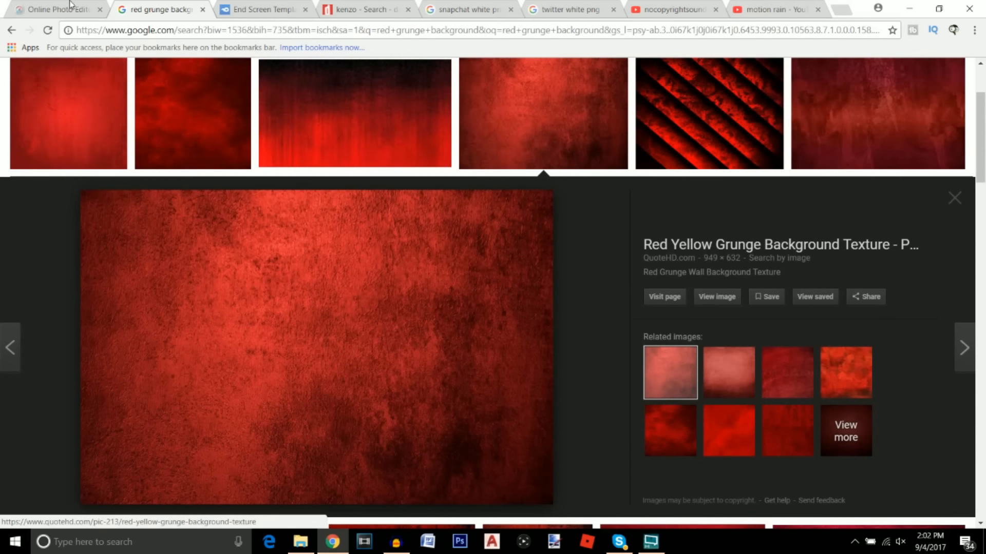
left_click(53, 7)
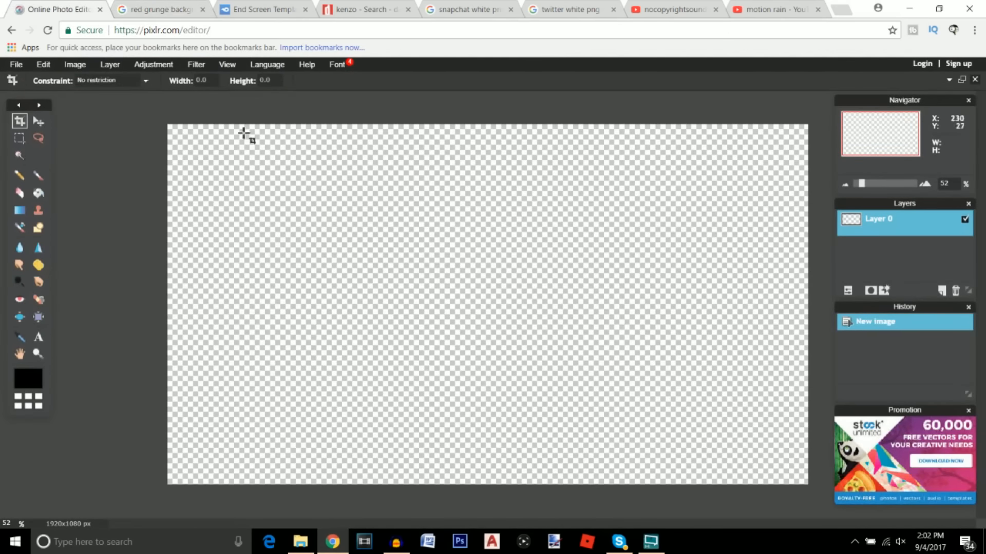
Add the red grunge texture file as a new Layer 1
left_click(110, 65)
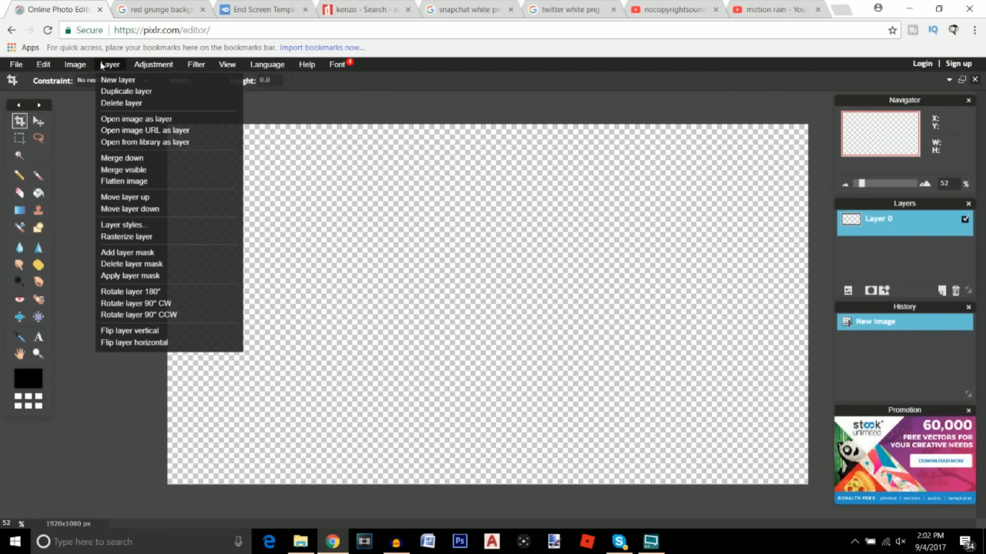
left_click(126, 118)
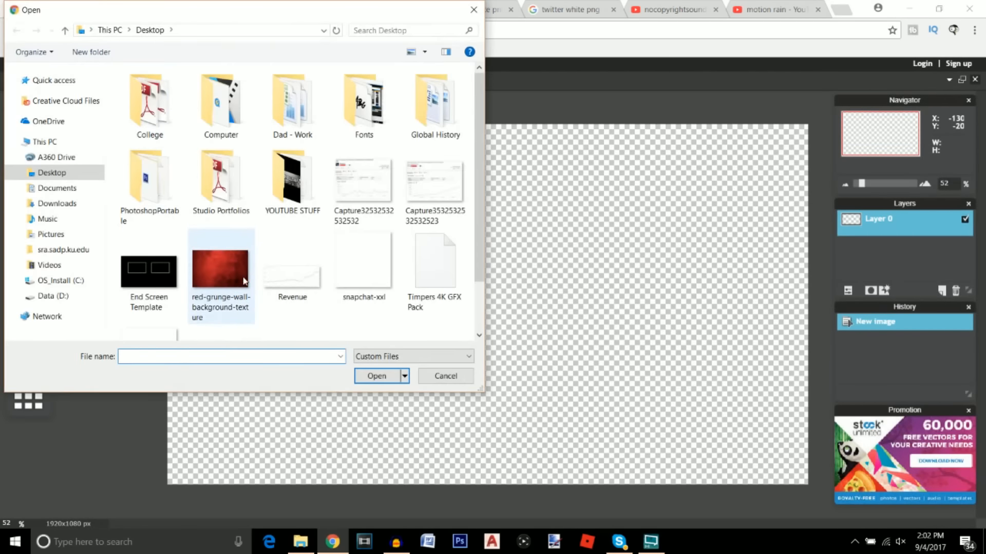
left_click(228, 281)
left_click(377, 376)
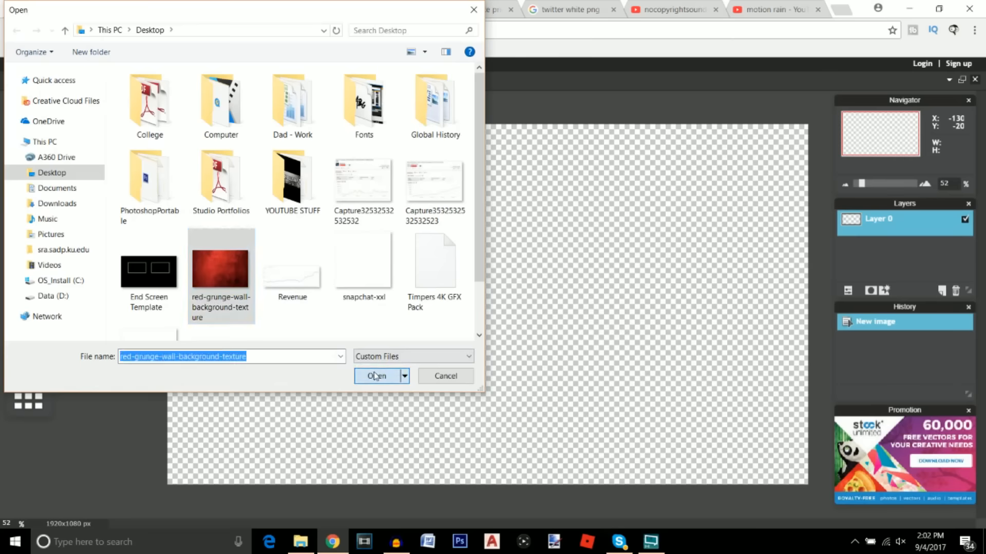
Free-transform the texture layer to stretch it over the whole 1920x1080 canvas and apply it
left_click(44, 65)
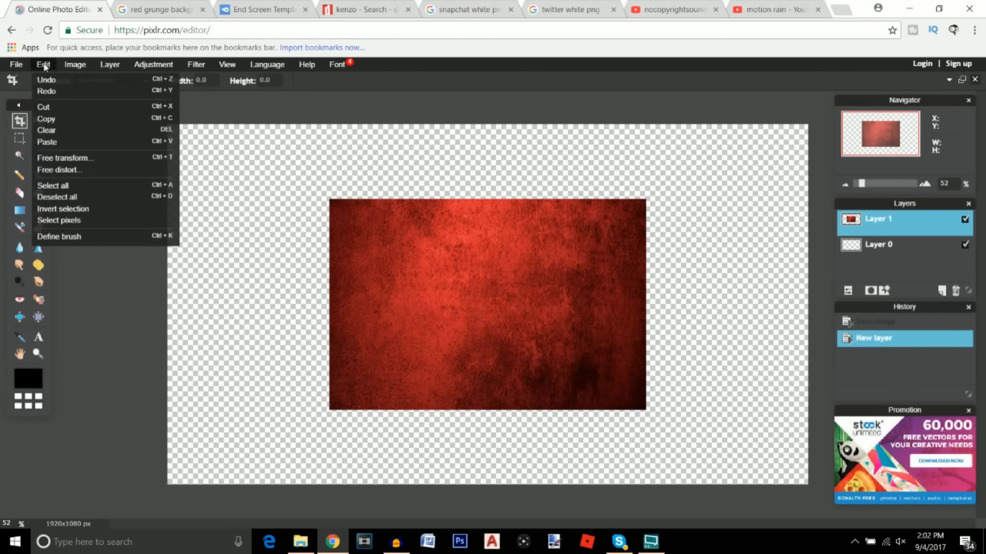
left_click(75, 64)
left_click(44, 64)
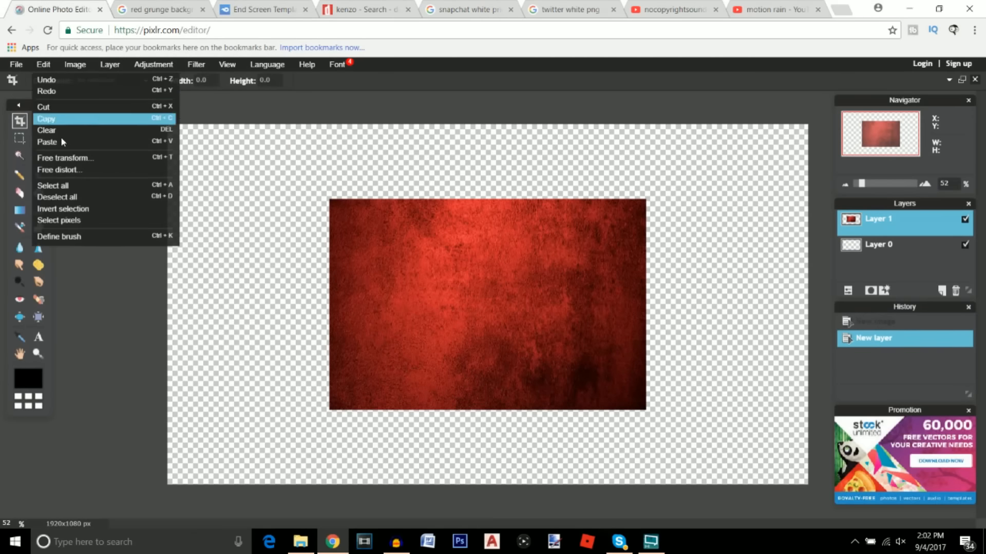
left_click(63, 159)
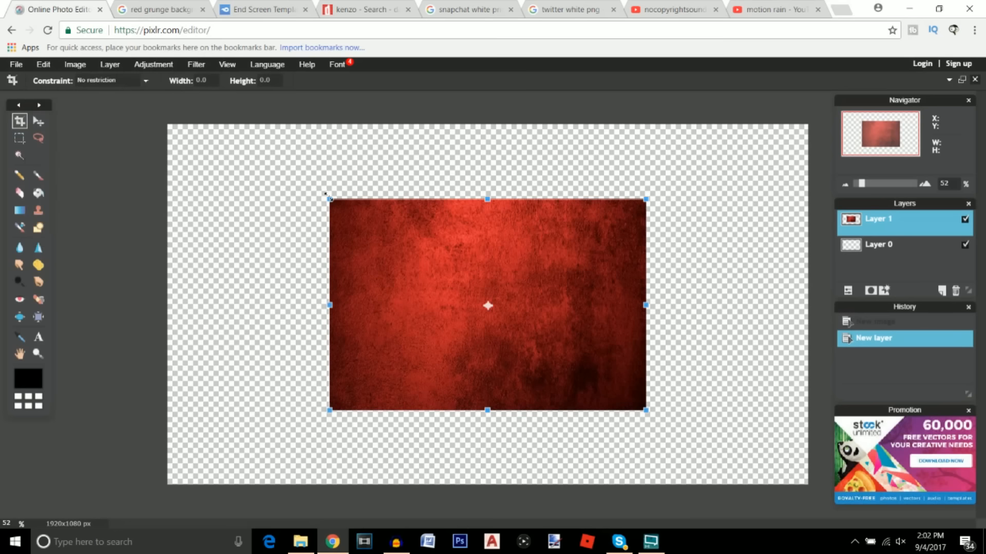
left_click_drag(329, 197, 143, 86)
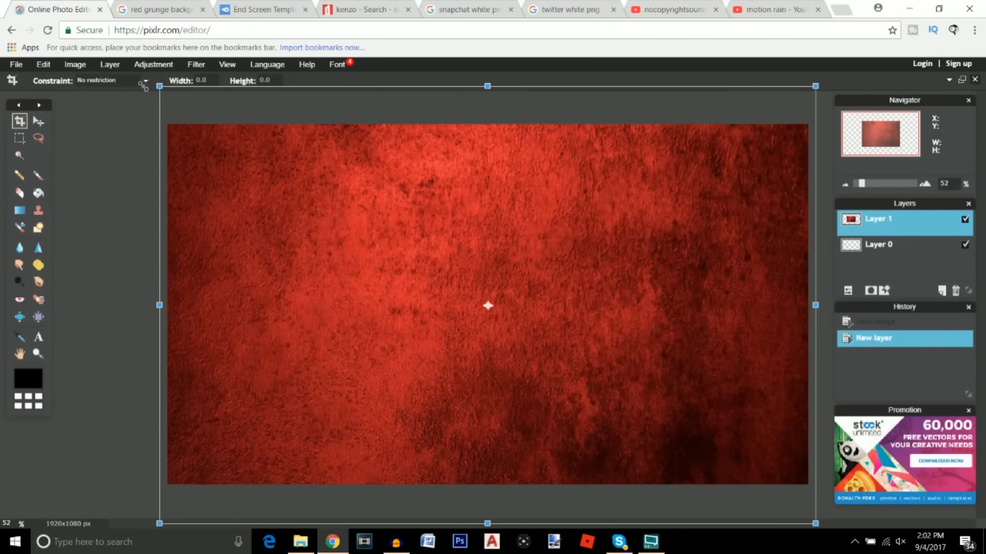
left_click(39, 123)
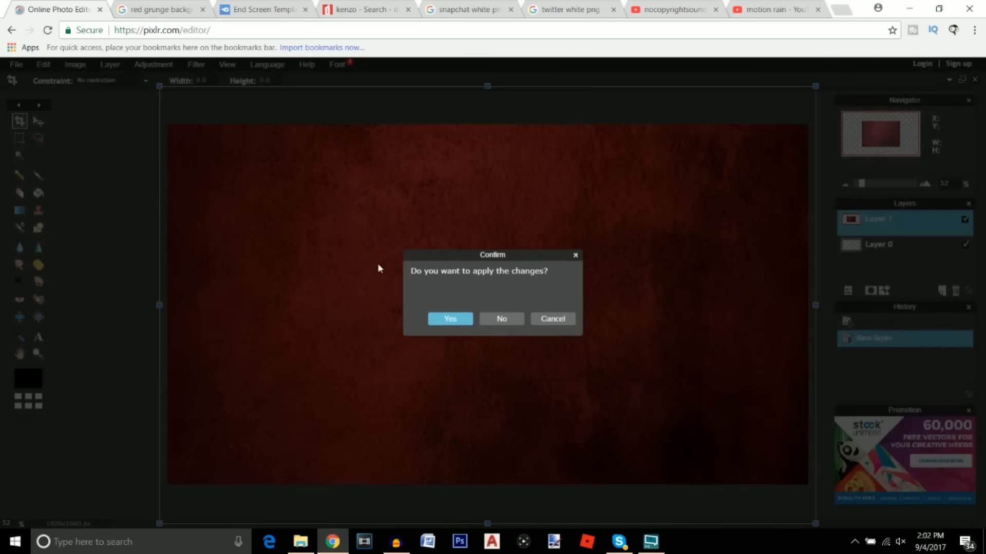
left_click(449, 319)
left_click(227, 64)
Soften the red texture with a Gaussian blur of 40
mouse_move(193, 65)
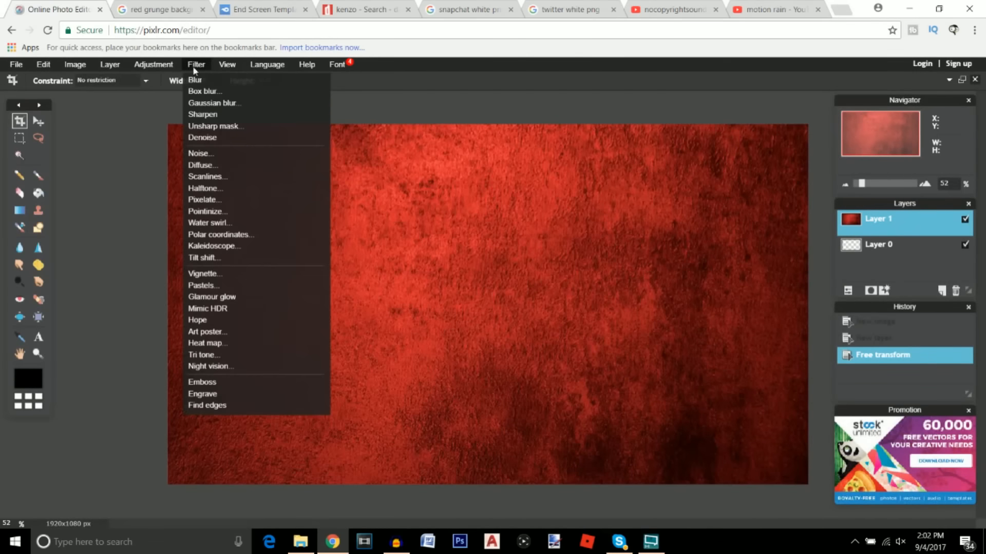
left_click(211, 104)
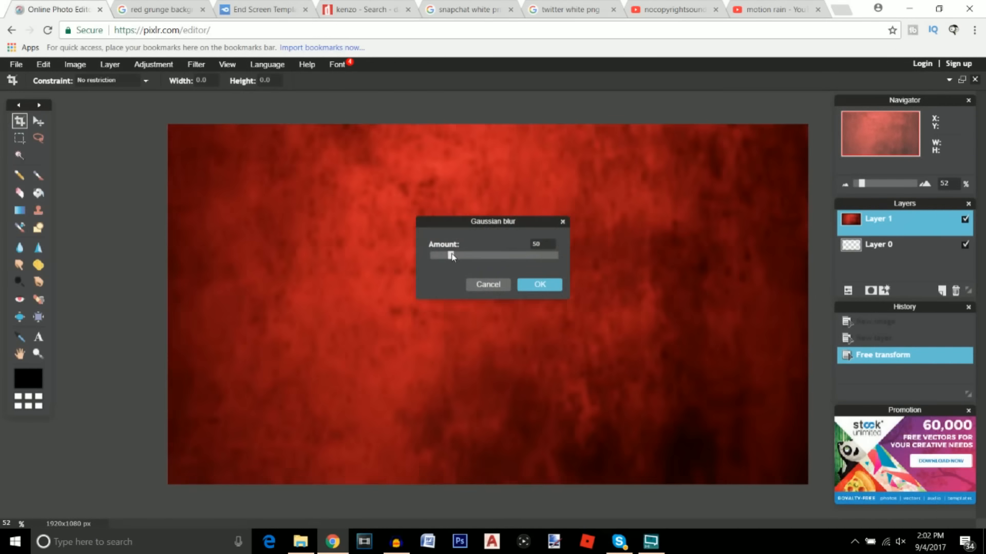
left_click_drag(450, 255, 445, 257)
left_click(541, 286)
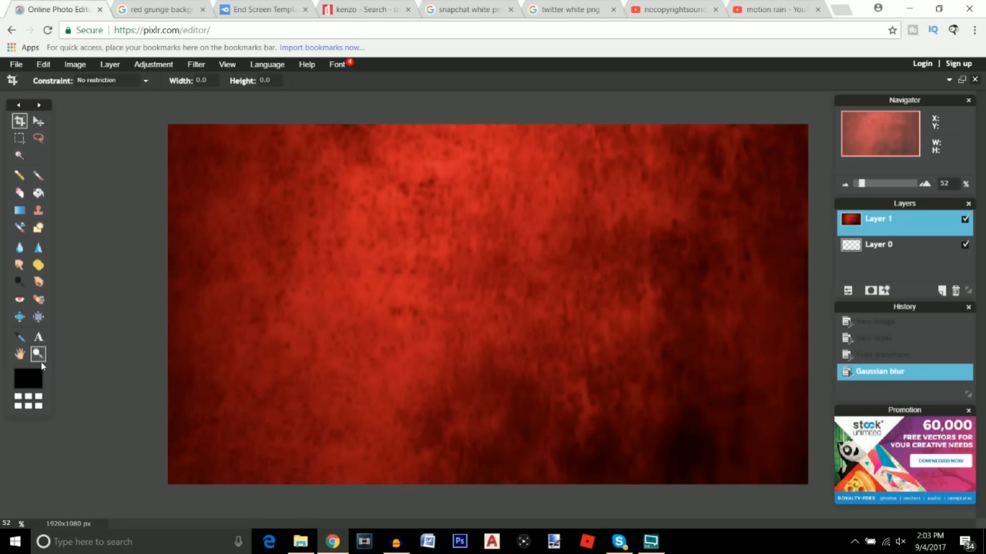
On a new Layer 2, draw black filled rectangles along the canvas edges
left_click(942, 291)
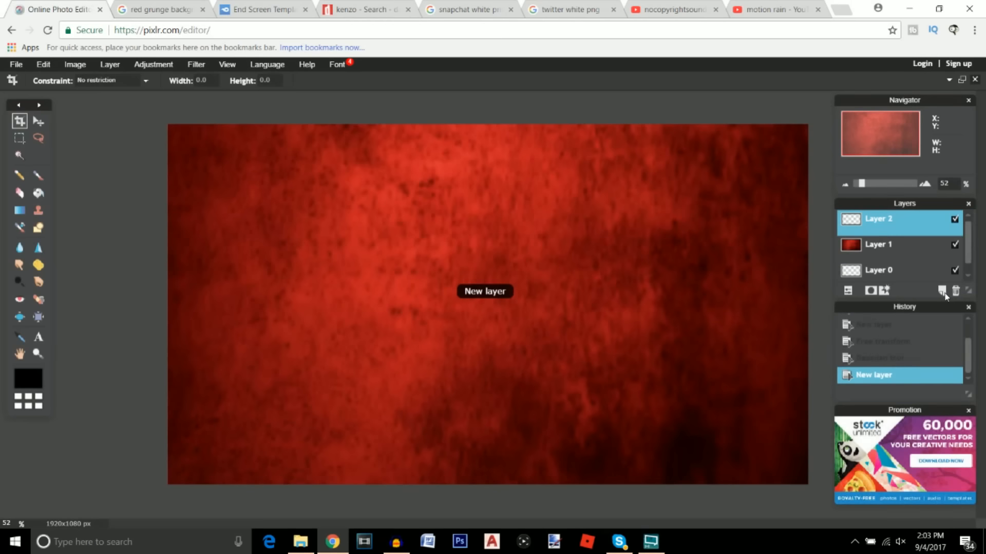
left_click(39, 228)
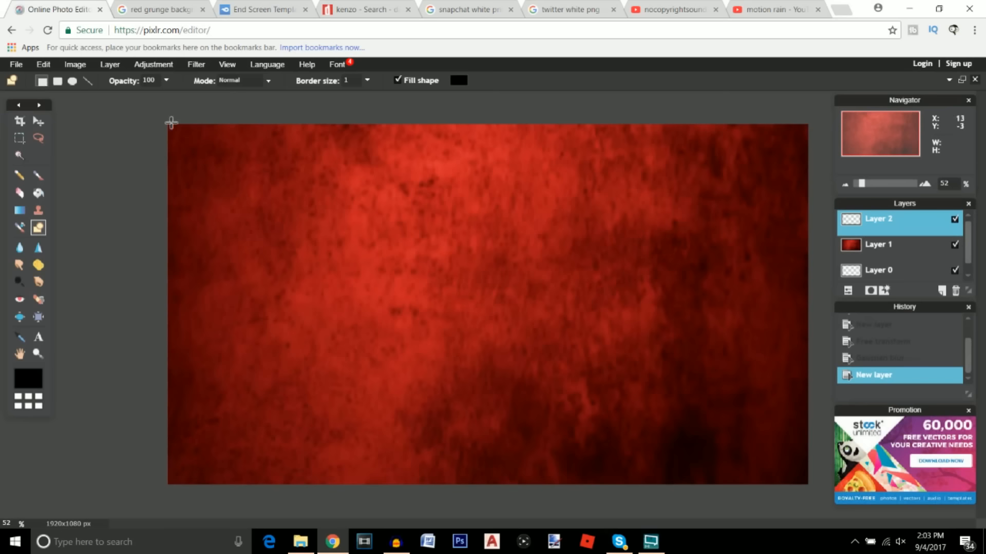
left_click_drag(161, 117, 819, 463)
left_click_drag(816, 114, 786, 500)
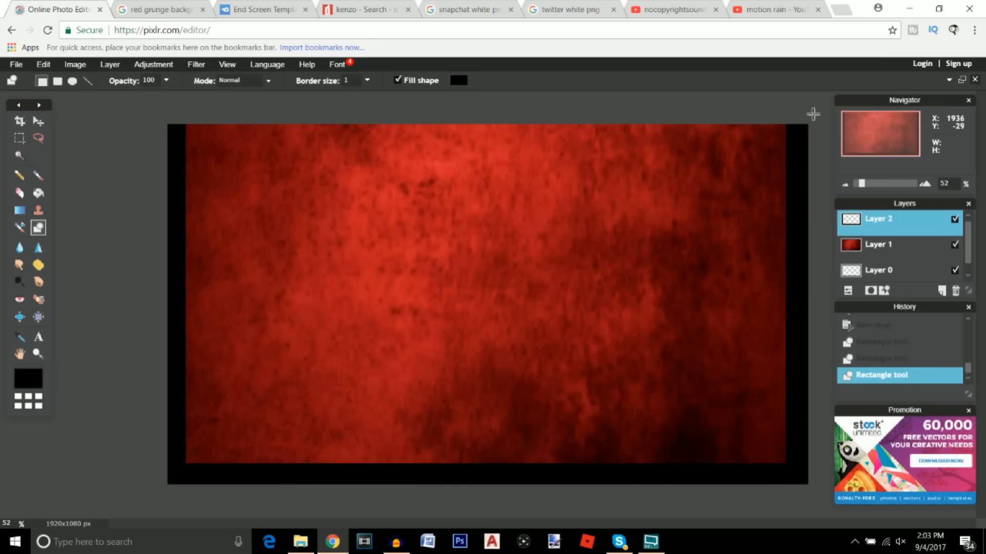
left_click_drag(811, 110, 118, 143)
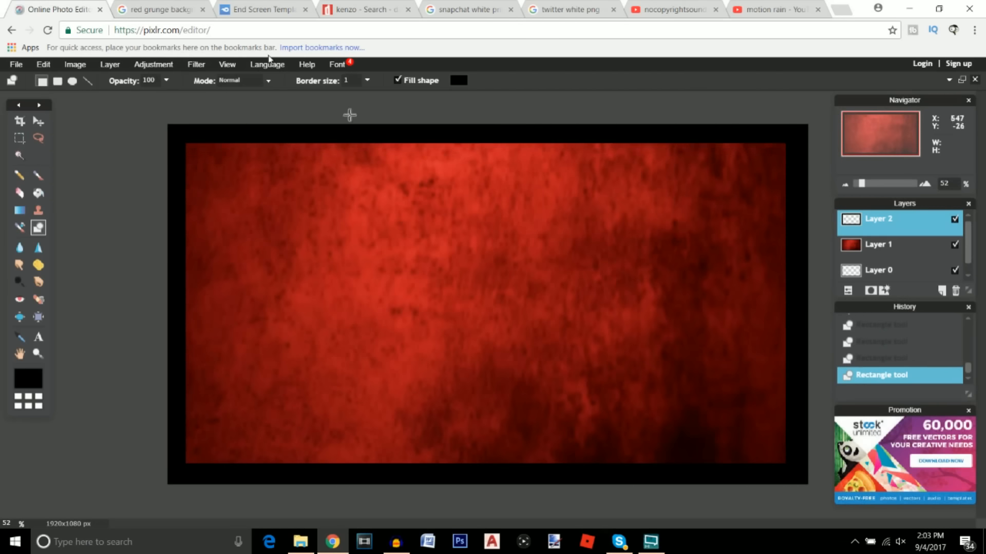
Gaussian-blur the black border at 250 into a soft vignette
left_click(198, 64)
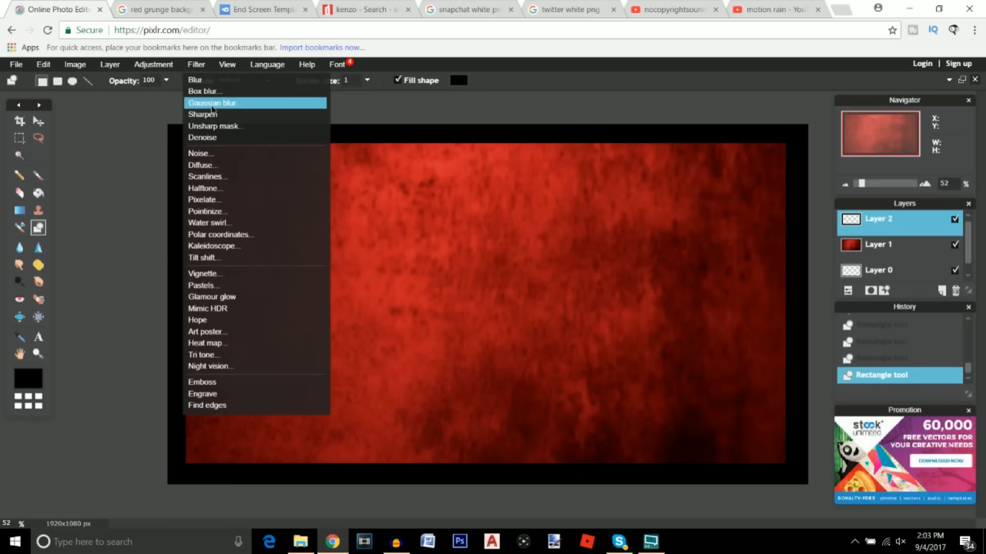
left_click(214, 101)
left_click_drag(451, 255, 564, 261)
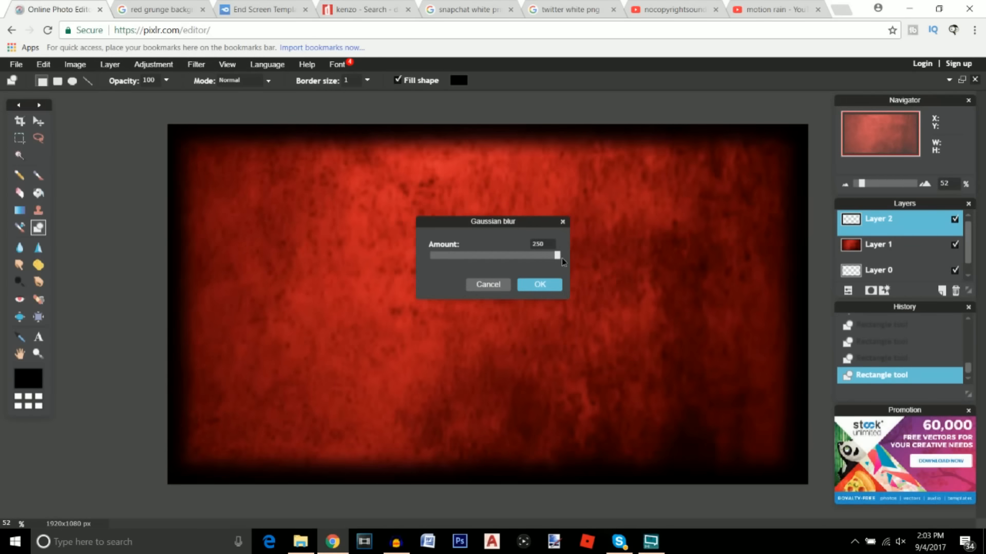
left_click(540, 286)
left_click(37, 122)
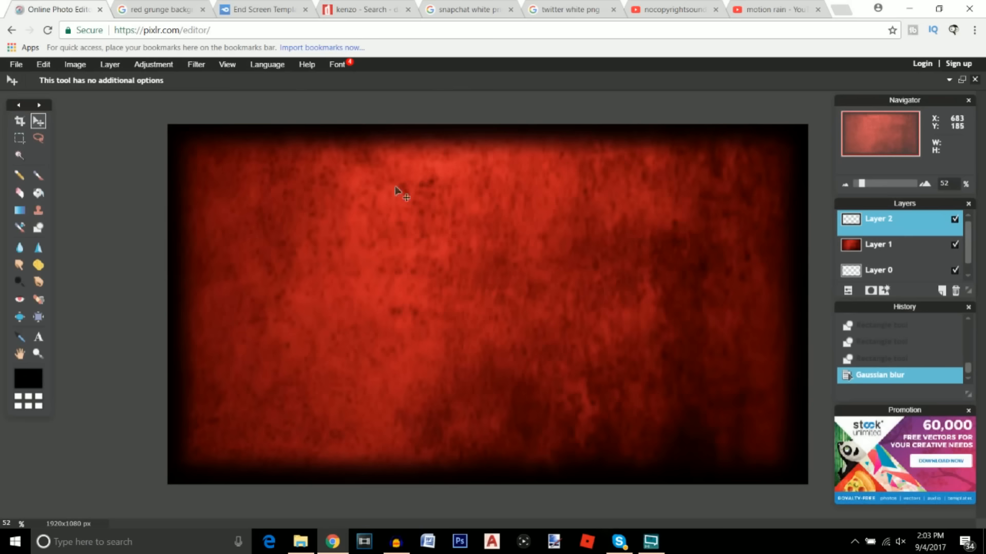
left_click(848, 291)
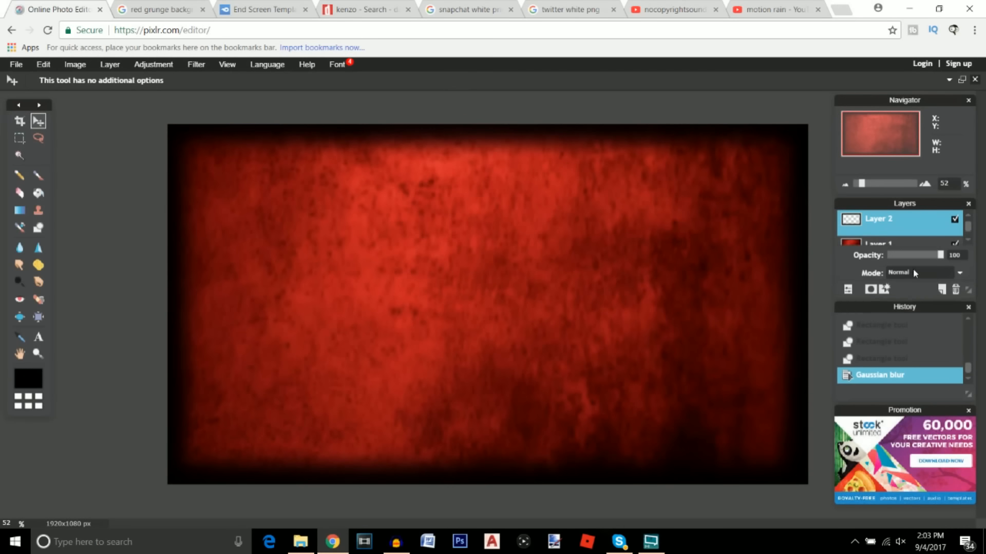
Lower the vignette layer's opacity to 86 and switch to the End Screen Template MediaFire page
mouse_move(939, 255)
left_mouse_down()
mouse_move(910, 261)
mouse_move(935, 257)
left_mouse_up()
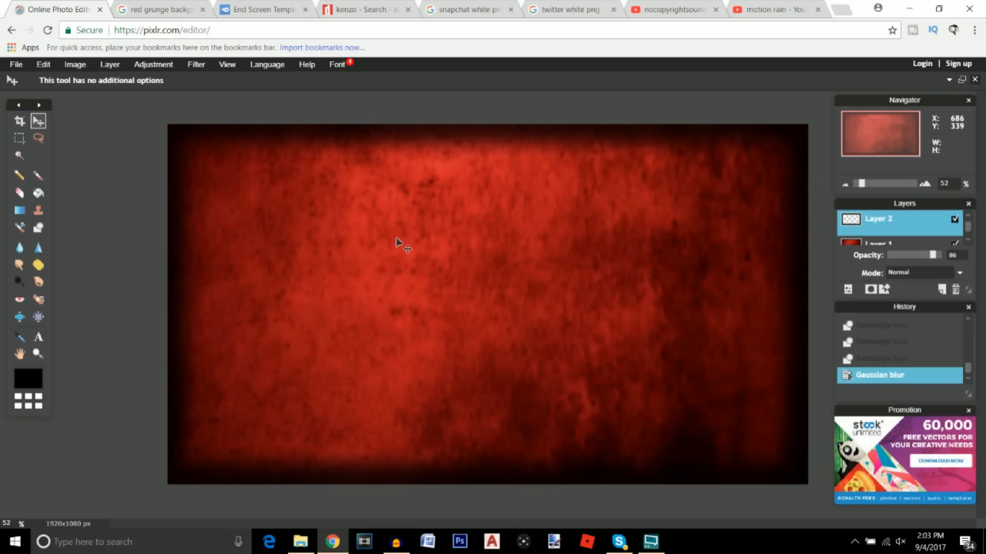
left_click(265, 8)
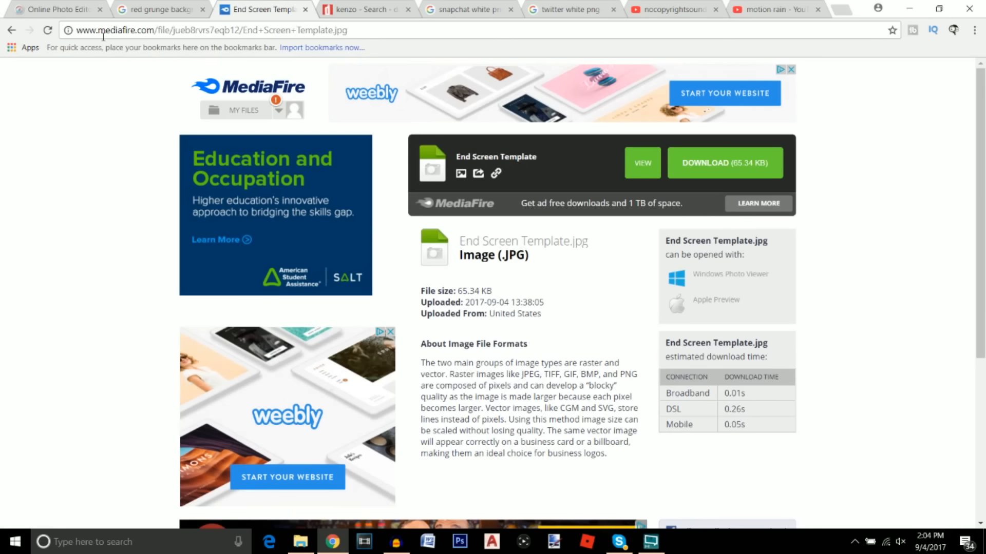
Download End Screen Template.jpg from MediaFire and return to the Pixlr canvas
left_click(725, 173)
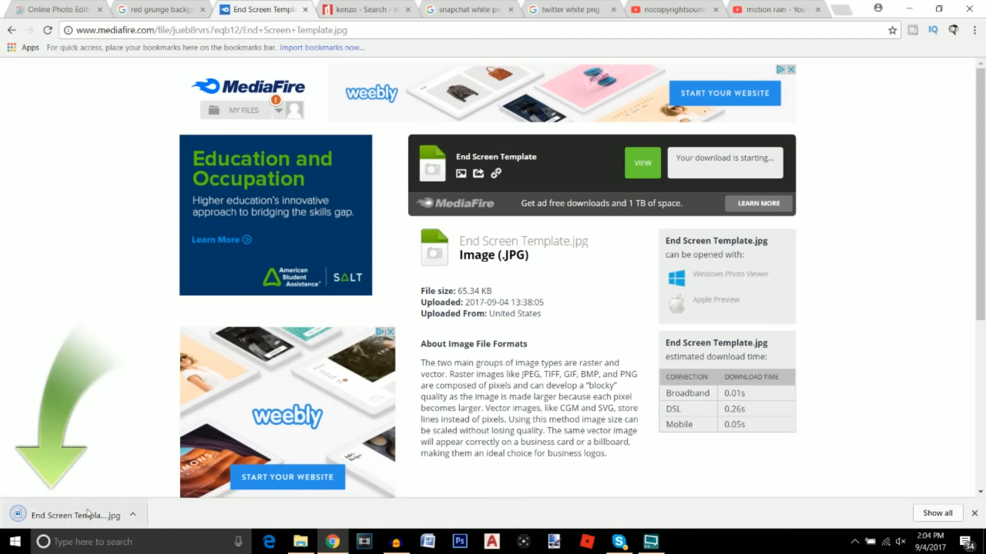
left_click(133, 514)
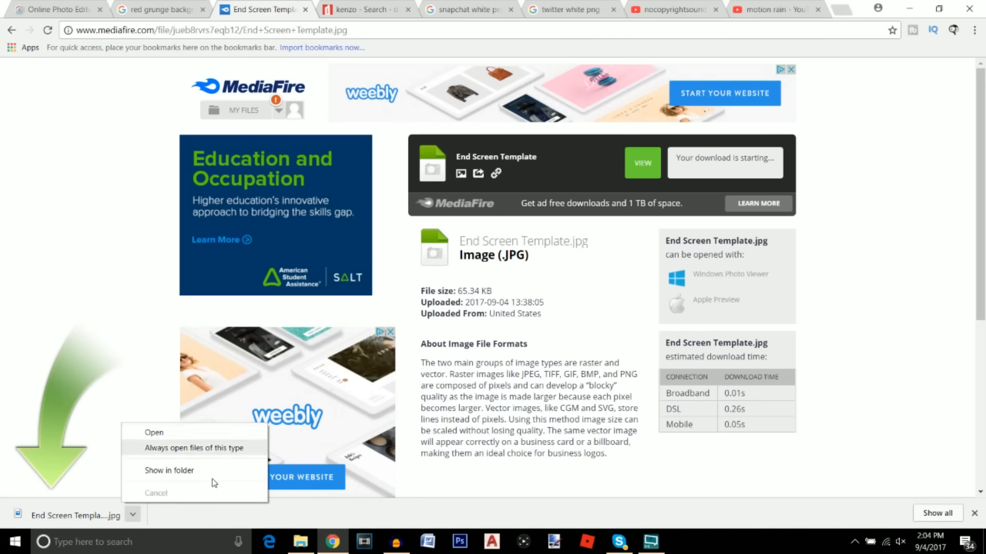
left_click(54, 9)
left_click(117, 65)
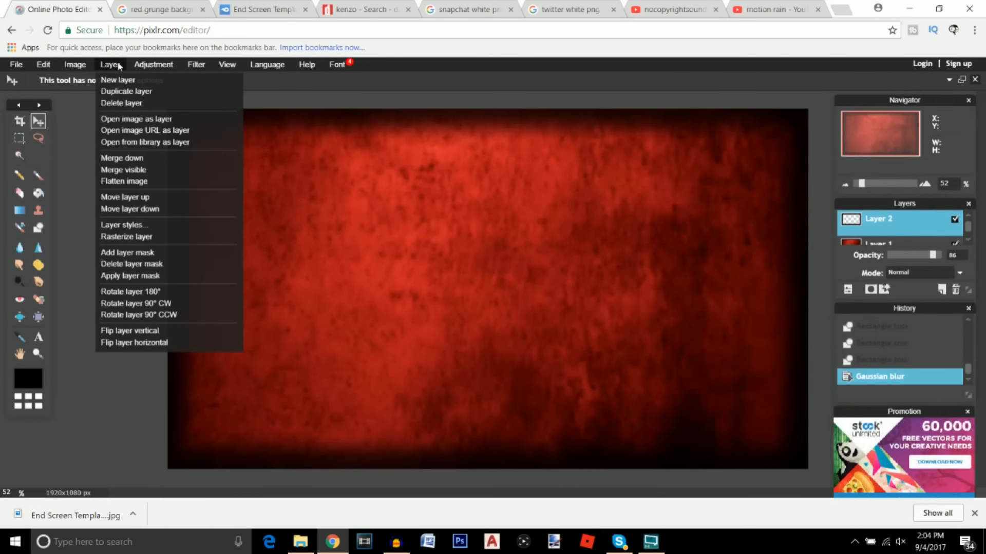
Add the End Screen Template image as a new Layer 3
left_click(126, 120)
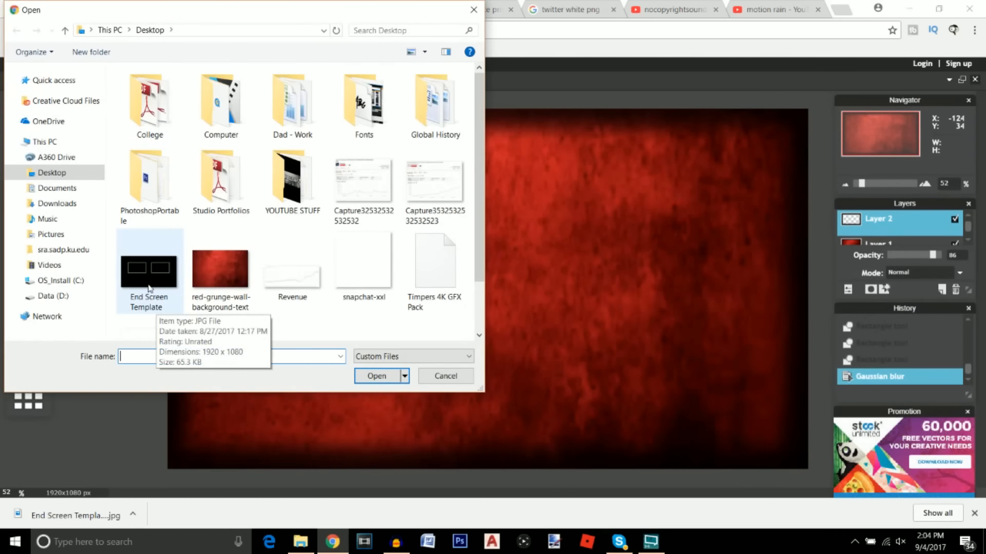
left_click(147, 278)
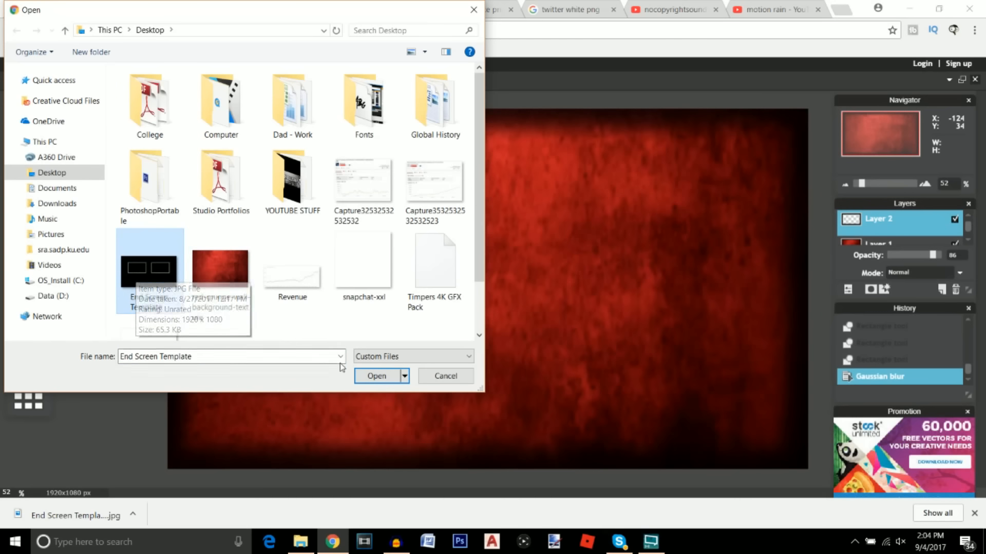
left_click(373, 377)
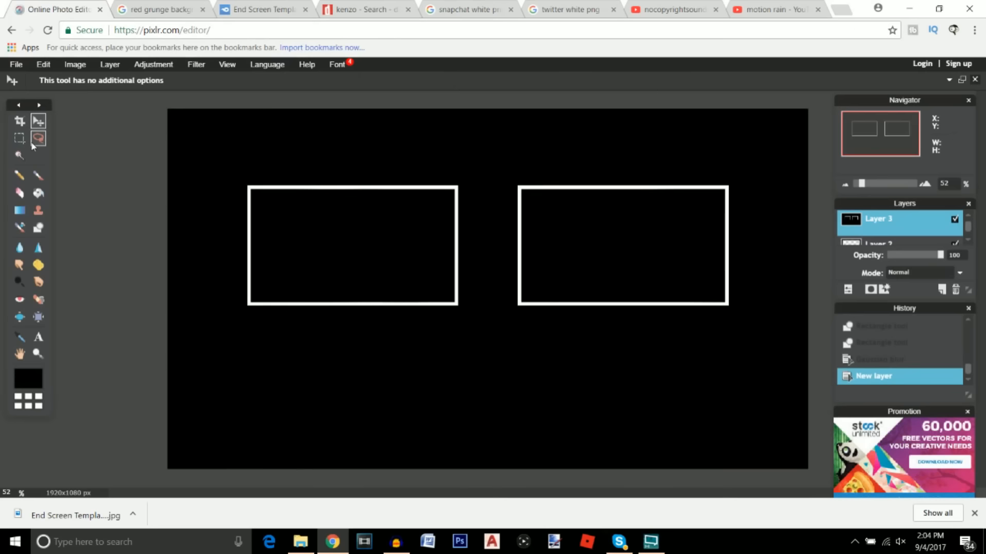
Magic-wand and delete the black around and inside both frames, then deselect
left_click(19, 160)
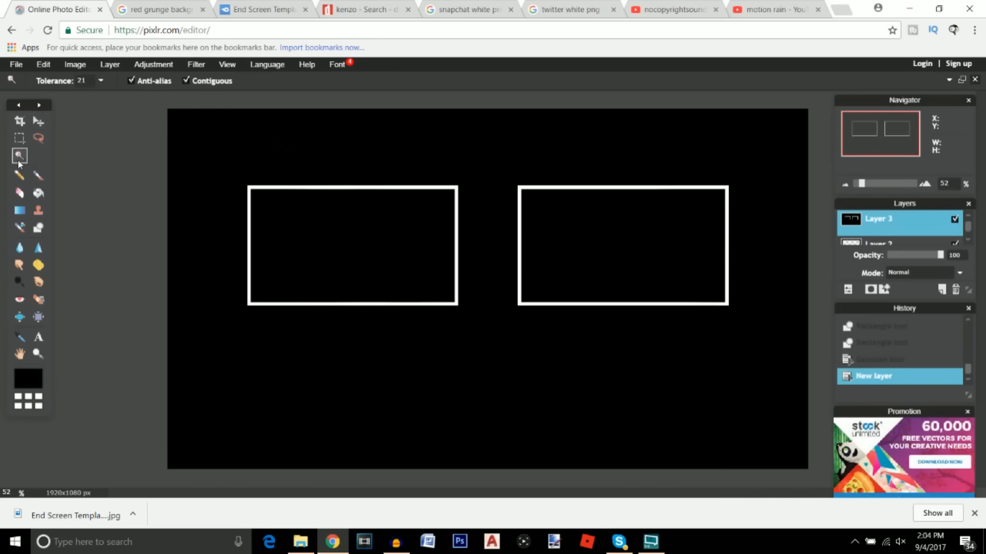
left_click(460, 350)
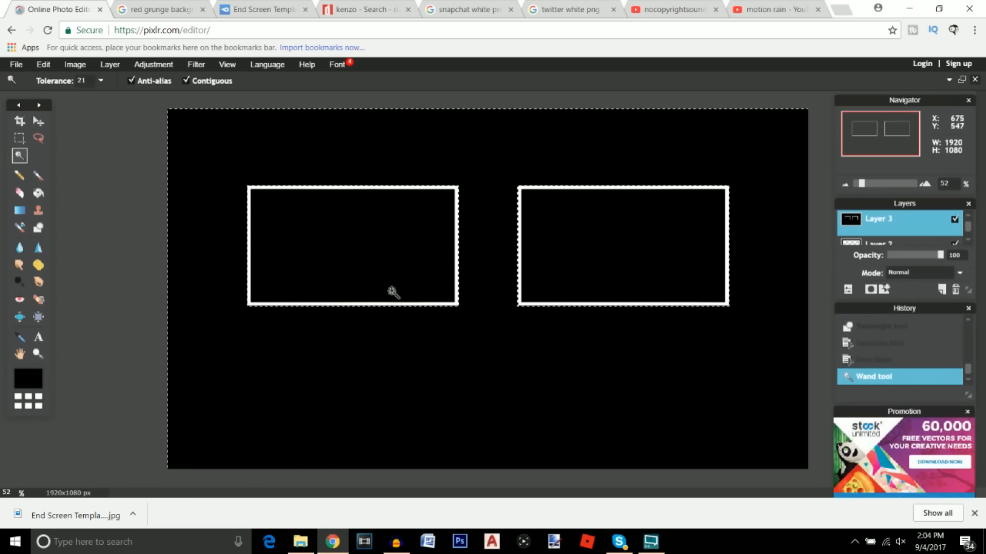
key("Delete")
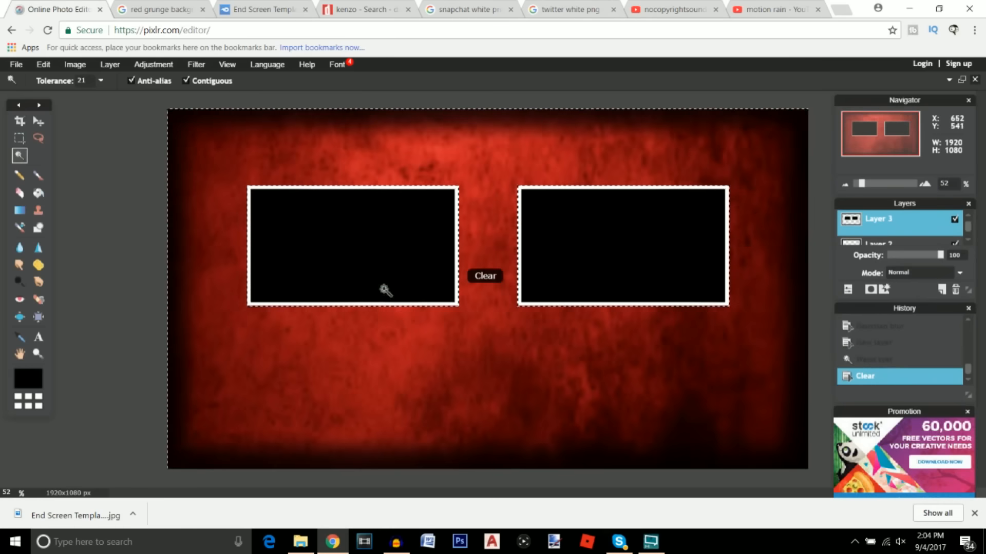
left_click(359, 237)
key("Delete")
left_click(591, 238)
key("Delete")
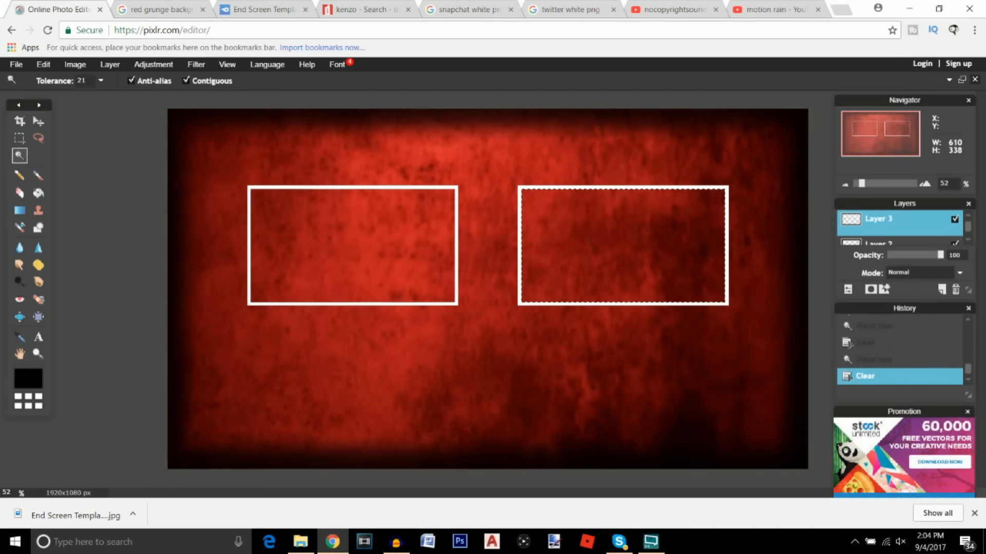
left_click(39, 138)
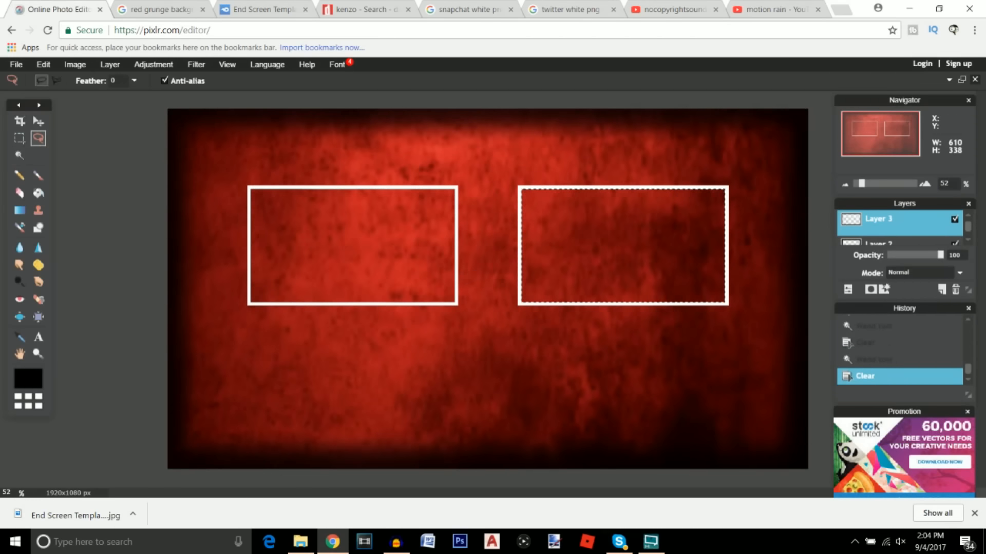
left_click(202, 165)
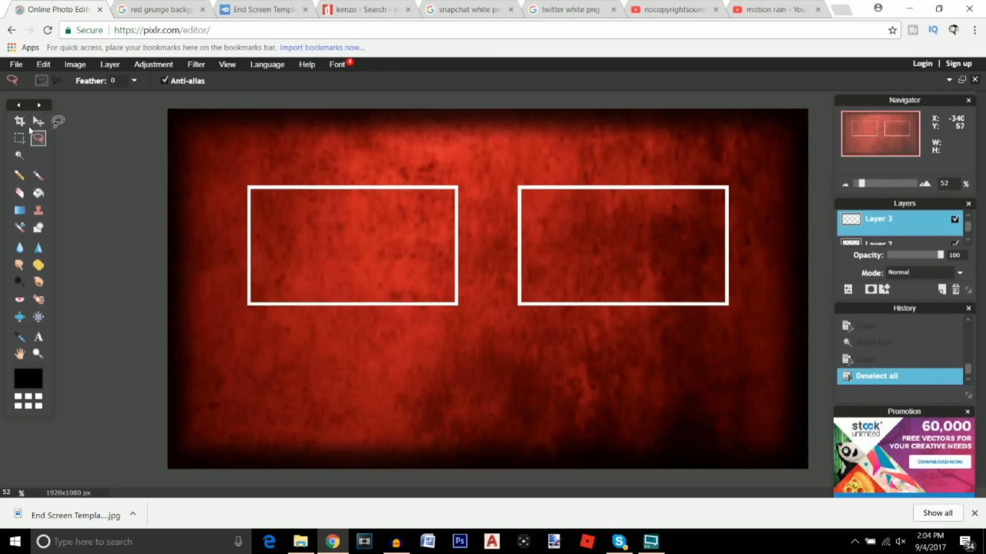
left_click(38, 121)
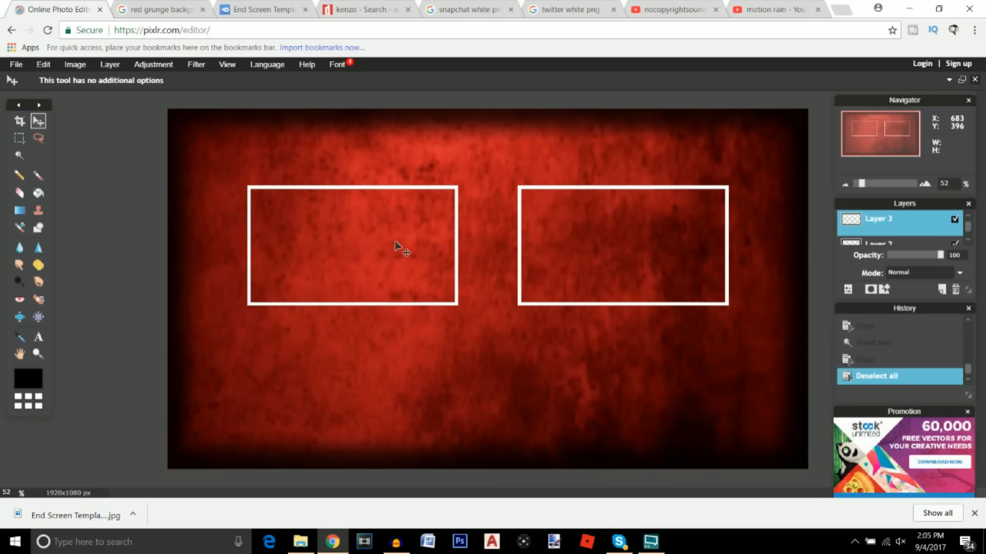
Try Hue & Saturation hue shifts and Colorize on the frames, cancel, then go to DaFont's kenzo results
left_click(170, 64)
left_click(185, 91)
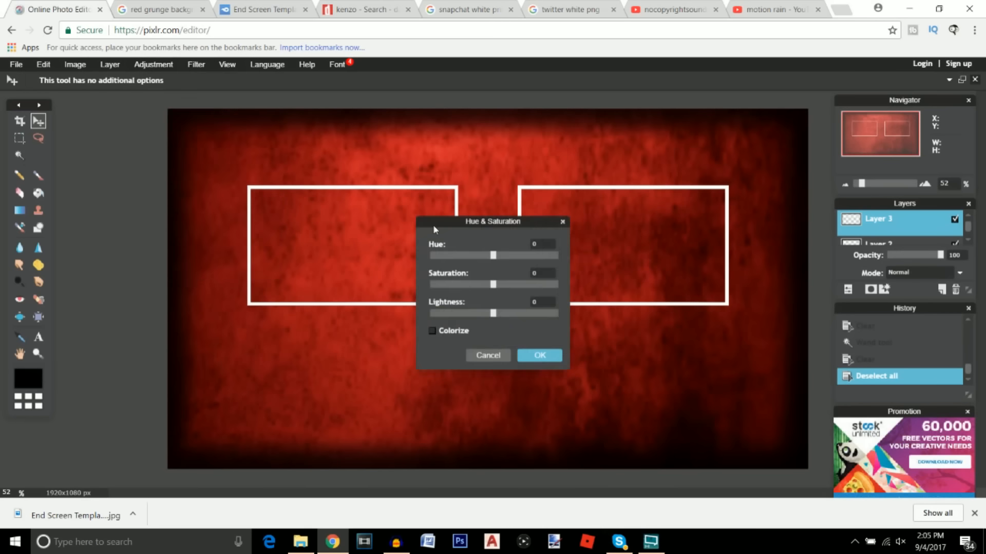
left_click_drag(493, 255, 488, 255)
left_click(433, 332)
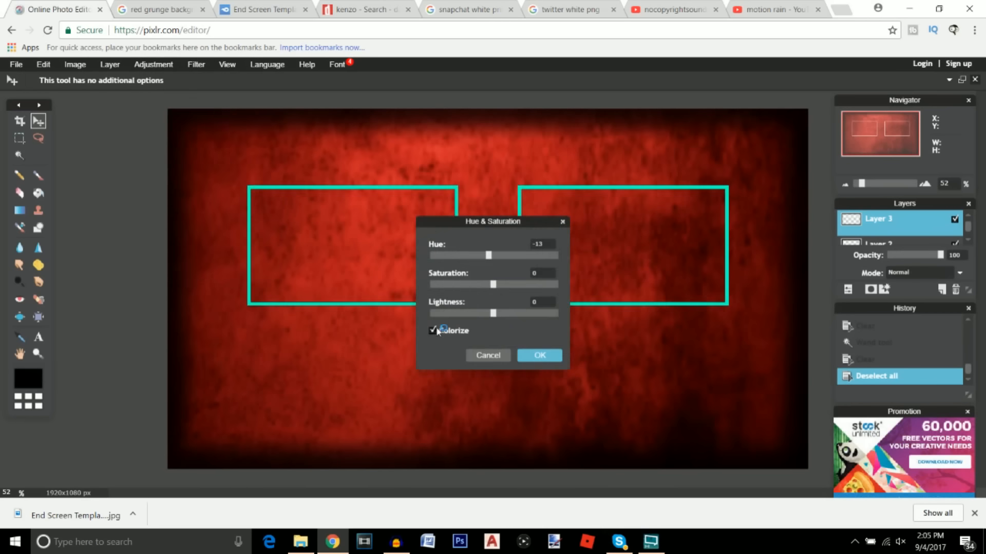
left_click_drag(490, 260, 430, 258)
left_click(432, 331)
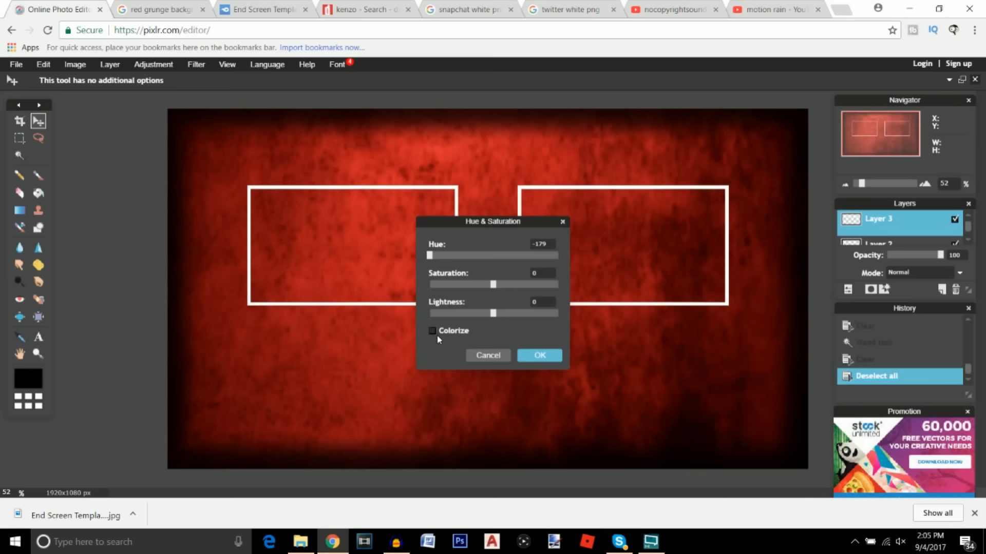
left_click(488, 359)
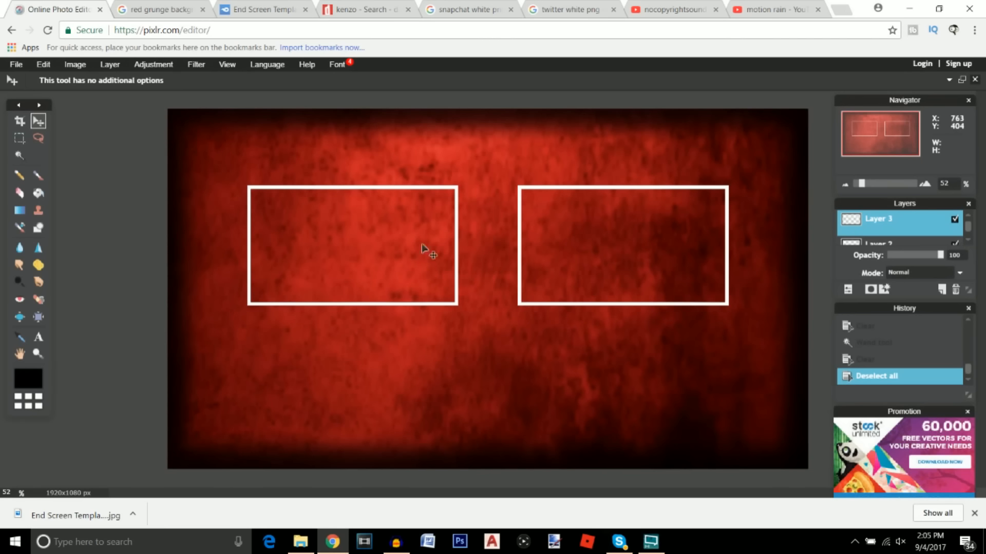
left_click(372, 15)
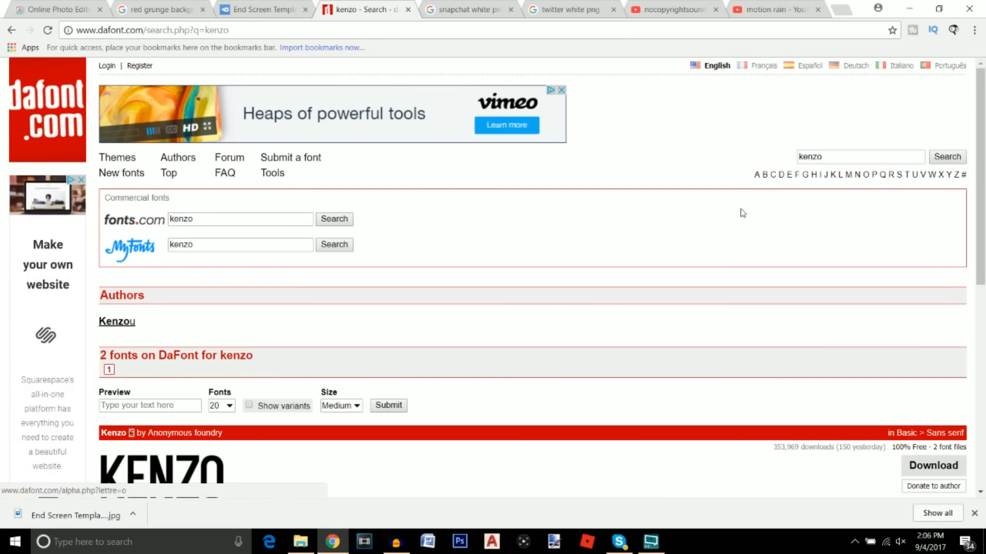
Download the Kenzo font from DaFont and drag kenzo.zip from Downloads onto the desktop
scroll(618, 257, "down", 3)
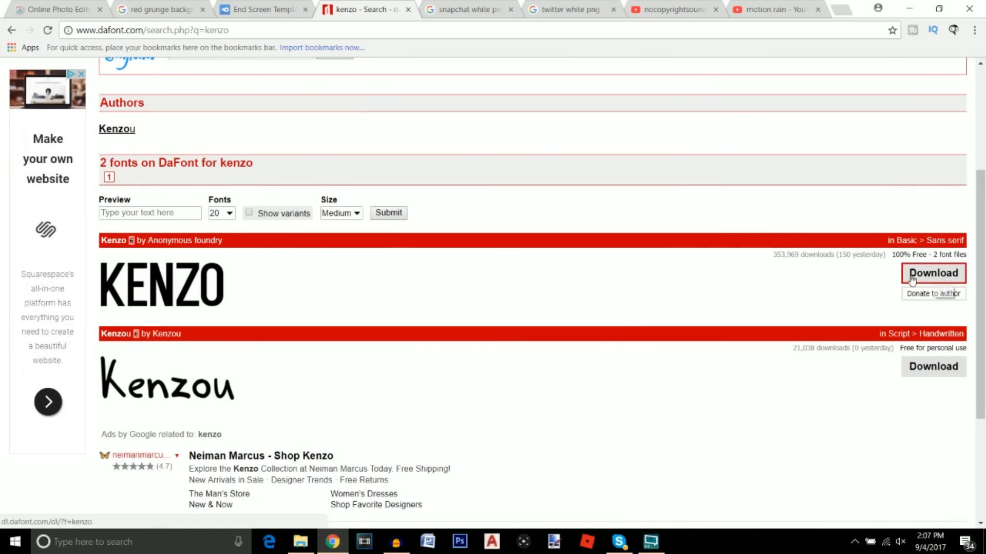
left_click(932, 277)
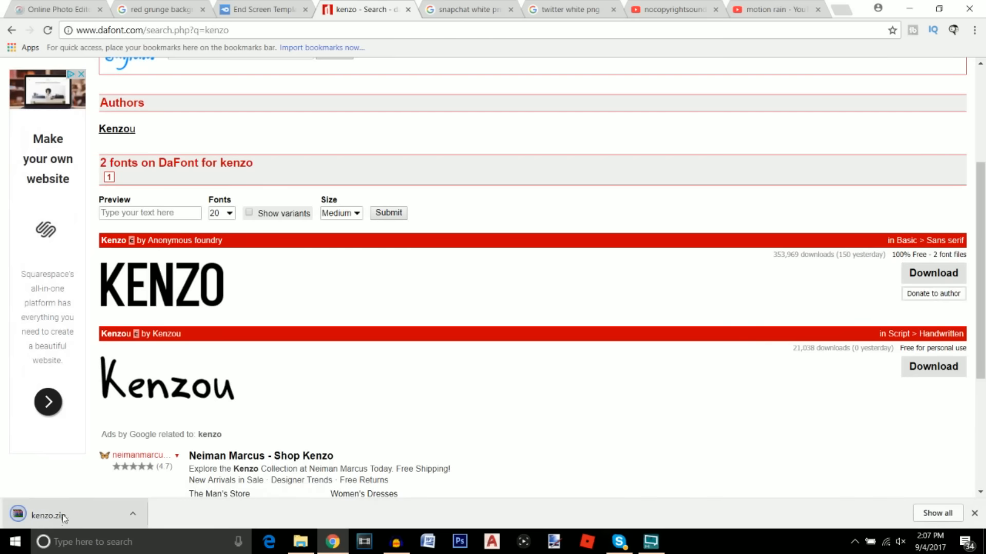
left_click(134, 515)
left_click(169, 470)
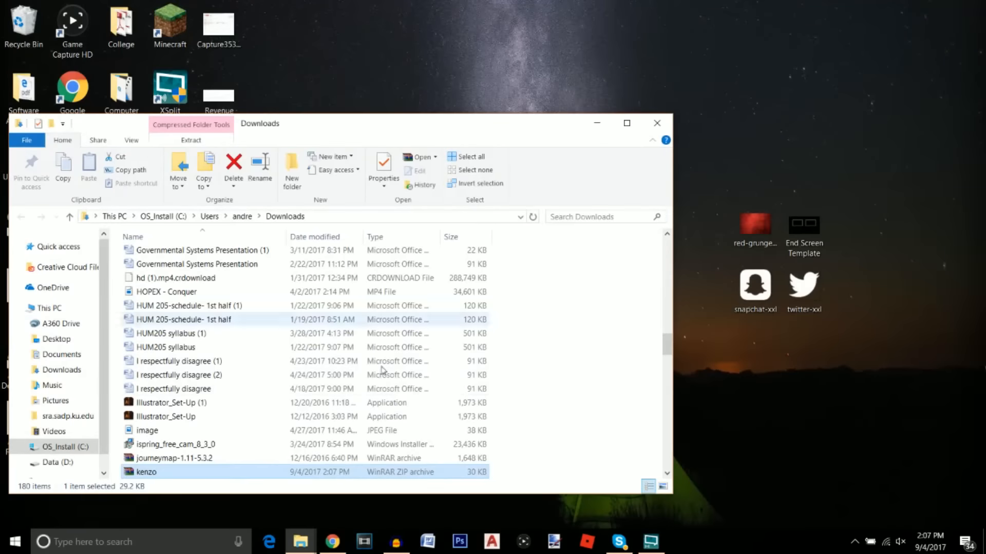
left_click_drag(165, 473, 532, 72)
left_click(657, 123)
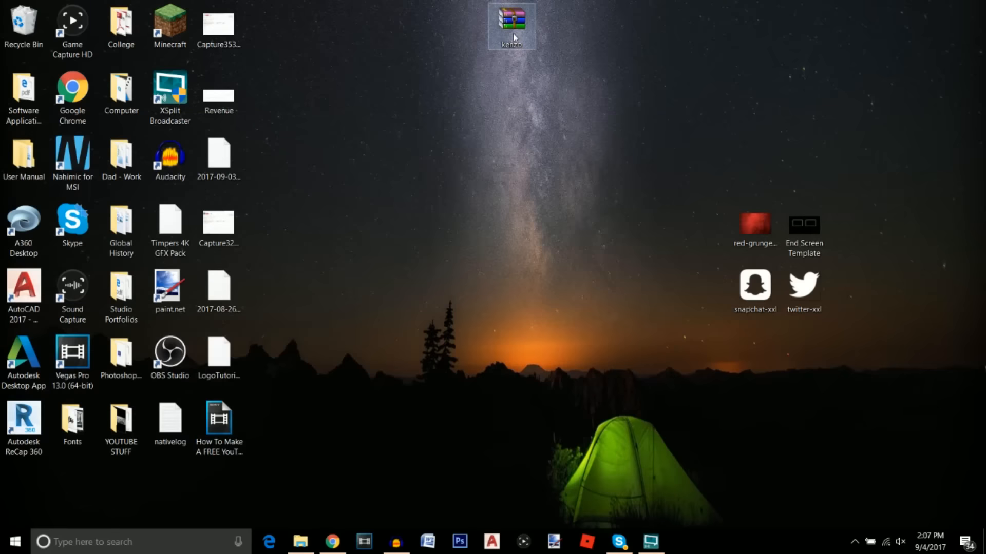
Extract kenzo.zip on the desktop and install Kenzo Regular, keeping the existing installed copy
right_click(512, 36)
left_click(553, 87)
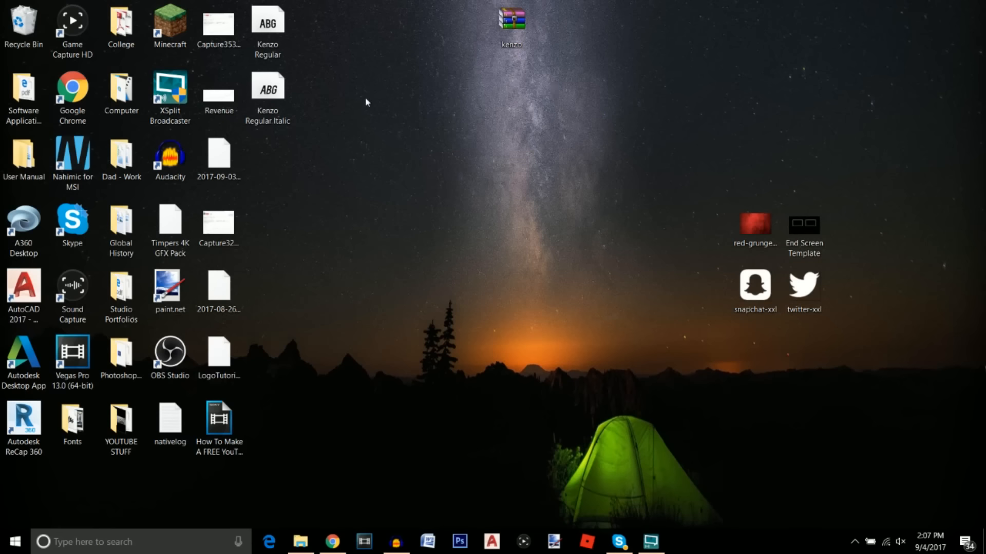
double_click(267, 23)
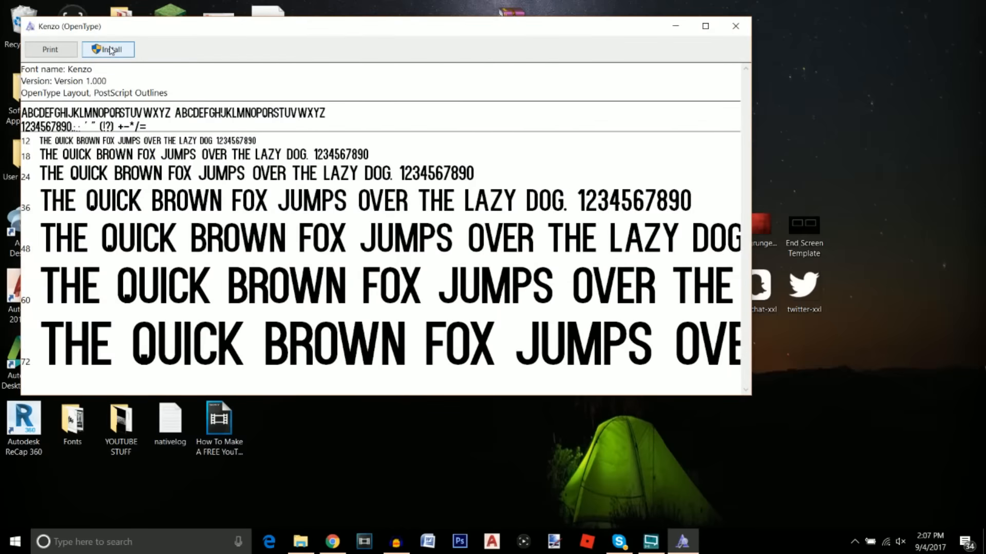
left_click(108, 50)
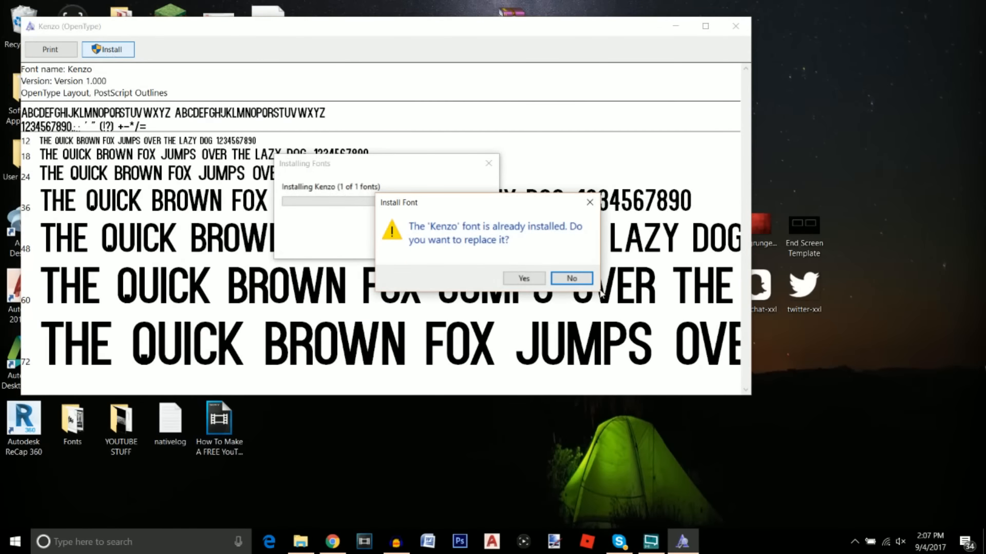
left_click(570, 279)
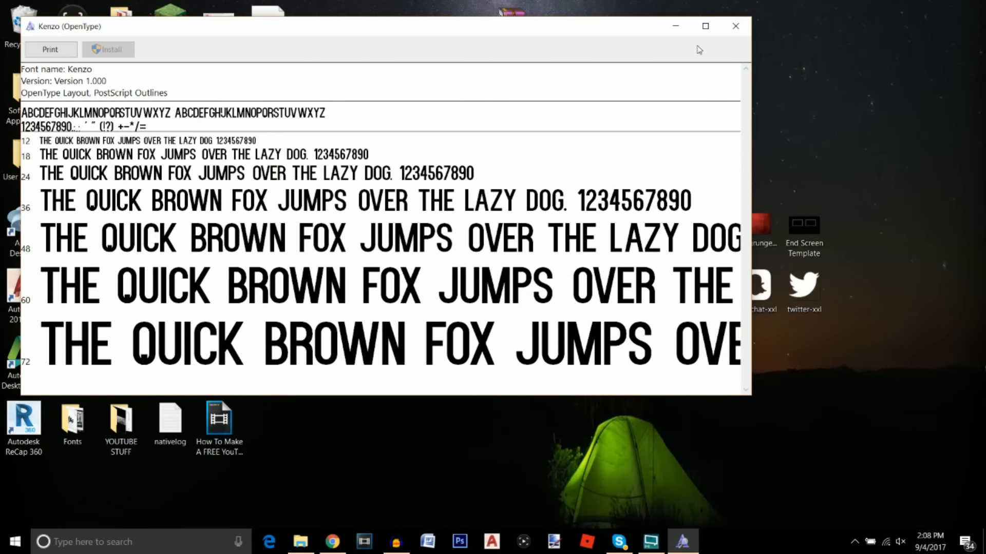
left_click(735, 26)
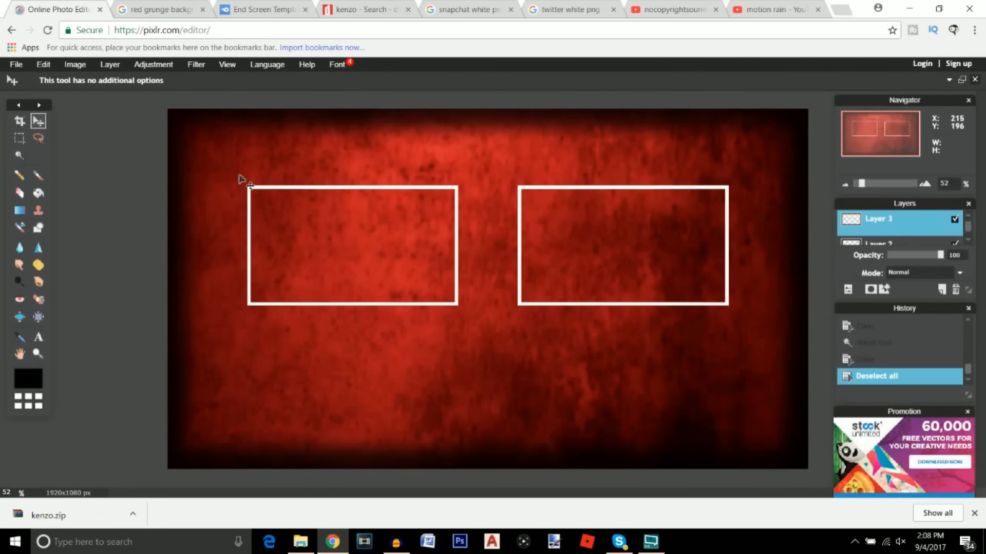
Add a text box in the Kenzo font reading PREVIOUS
left_click(38, 338)
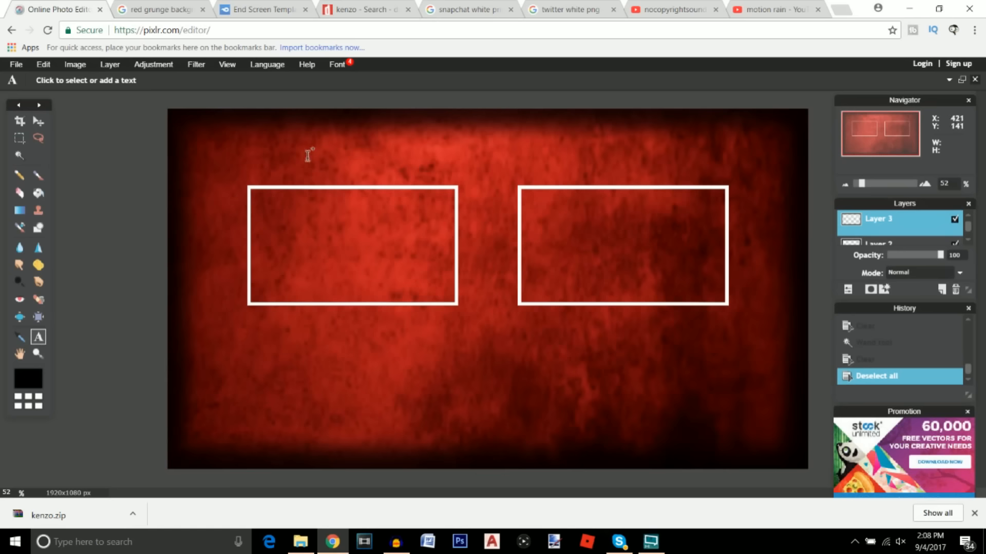
left_click(308, 155)
left_click(371, 272)
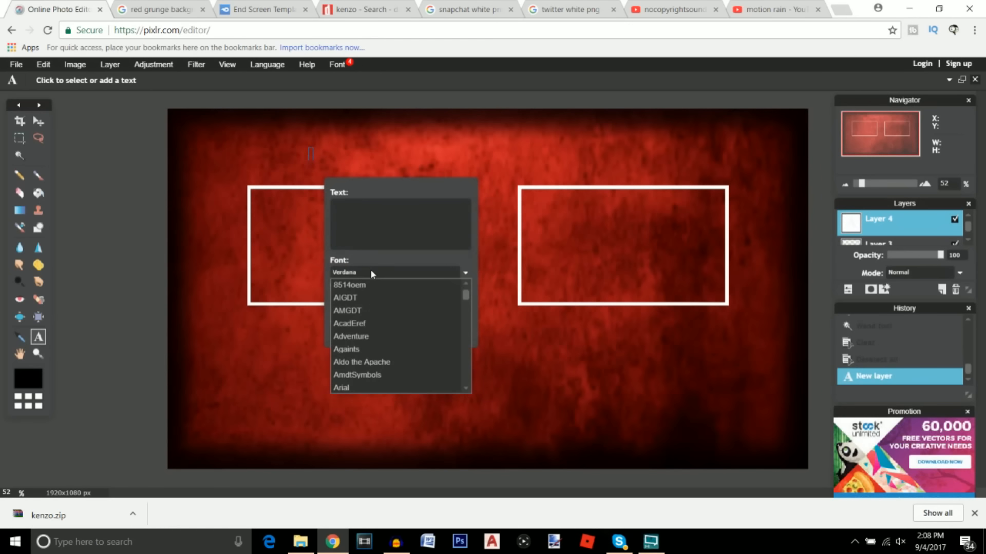
left_click_drag(466, 297, 464, 327)
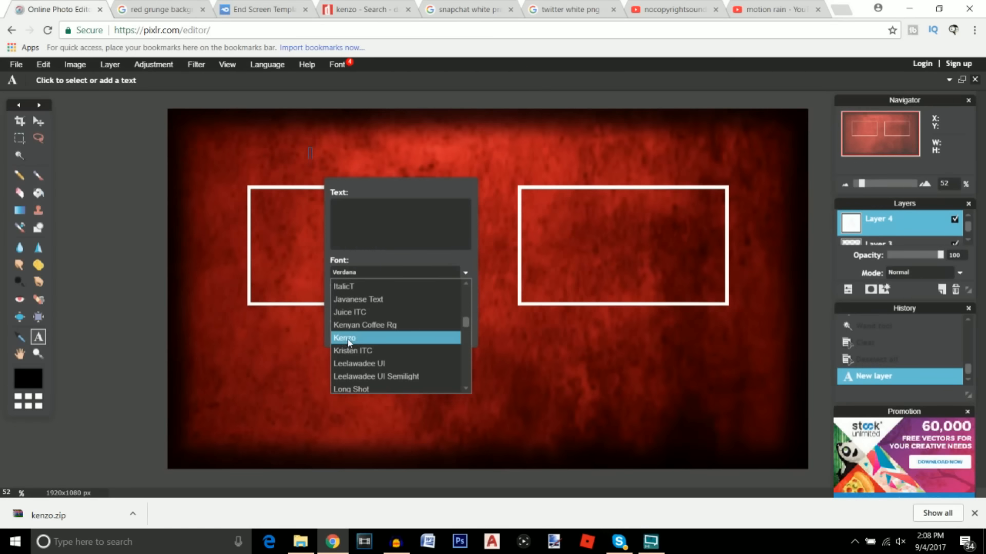
left_click(348, 340)
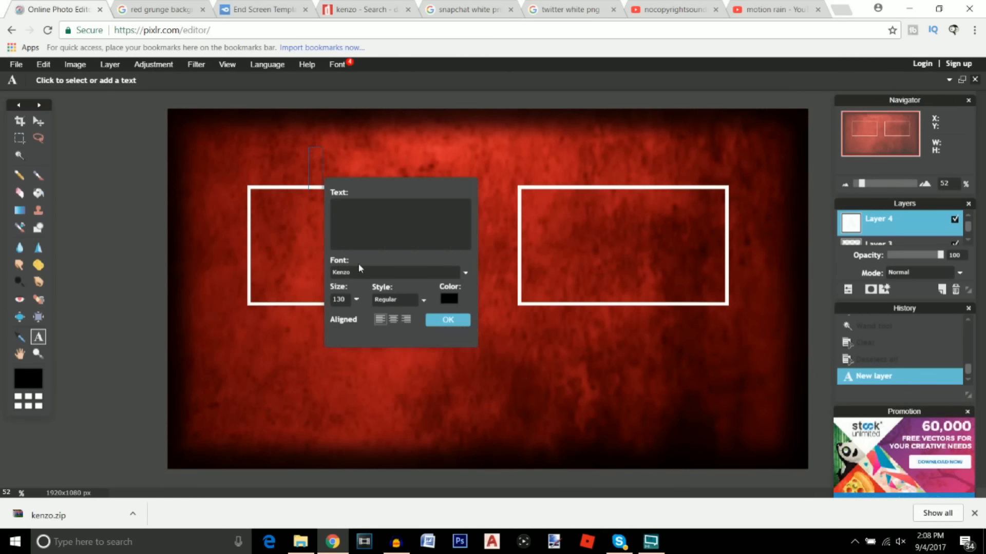
type("PREVIOUS")
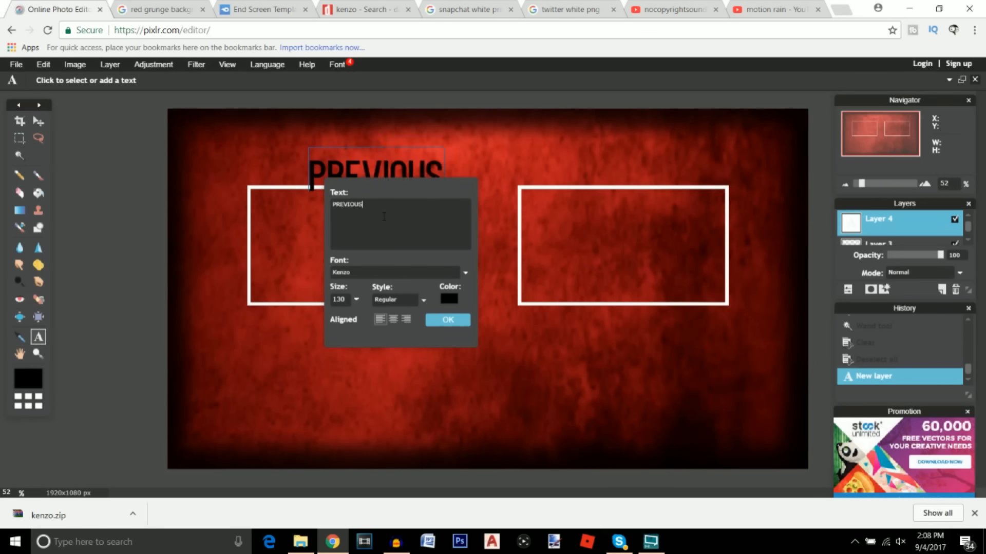
Make the PREVIOUS text white and move it just above the left frame
left_click(448, 300)
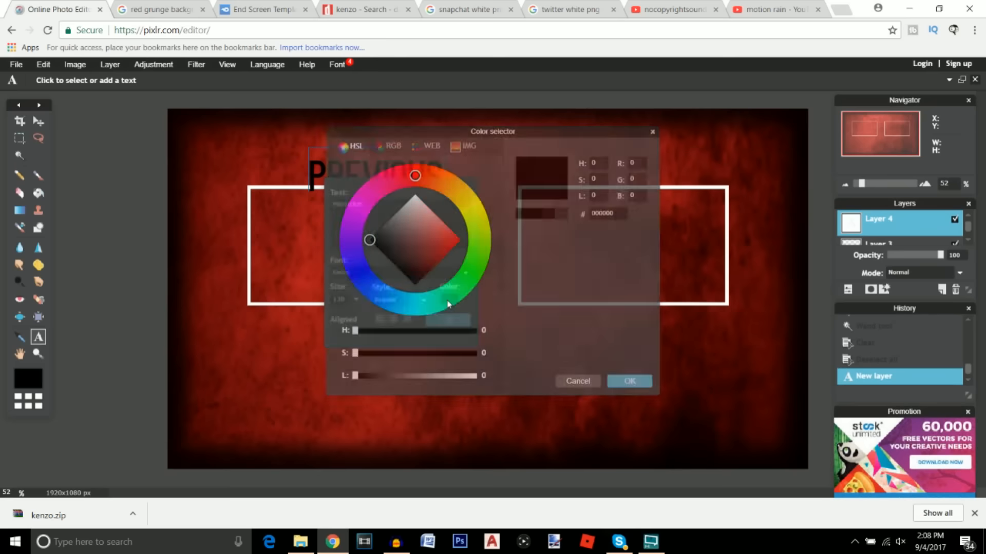
left_click_drag(416, 249, 430, 145)
left_click(616, 383)
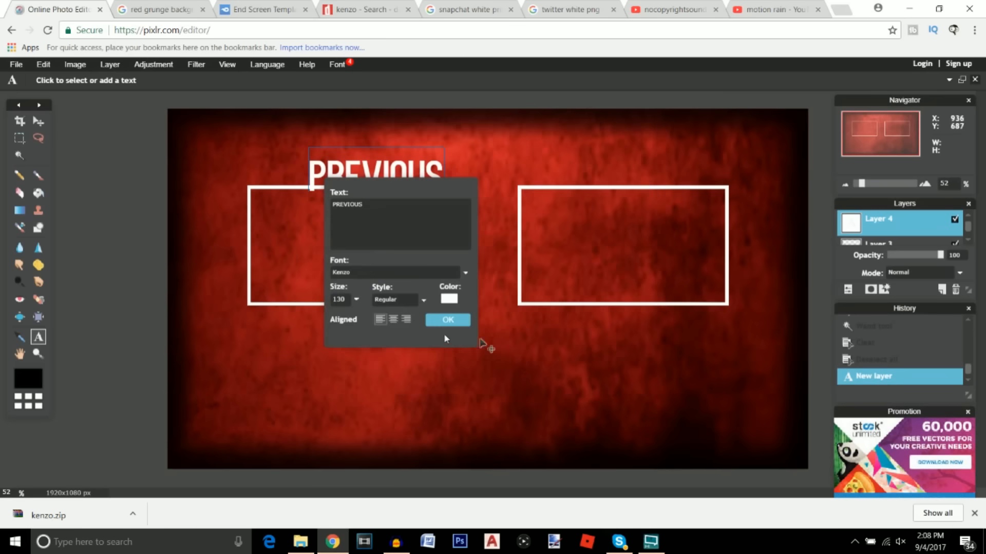
left_click(439, 321)
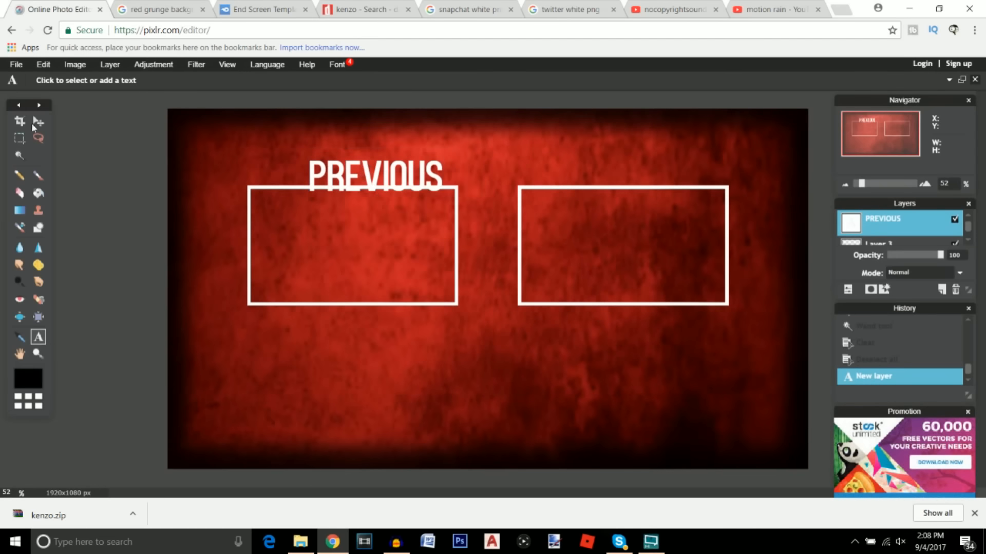
key("v")
left_click_drag(362, 175, 339, 165)
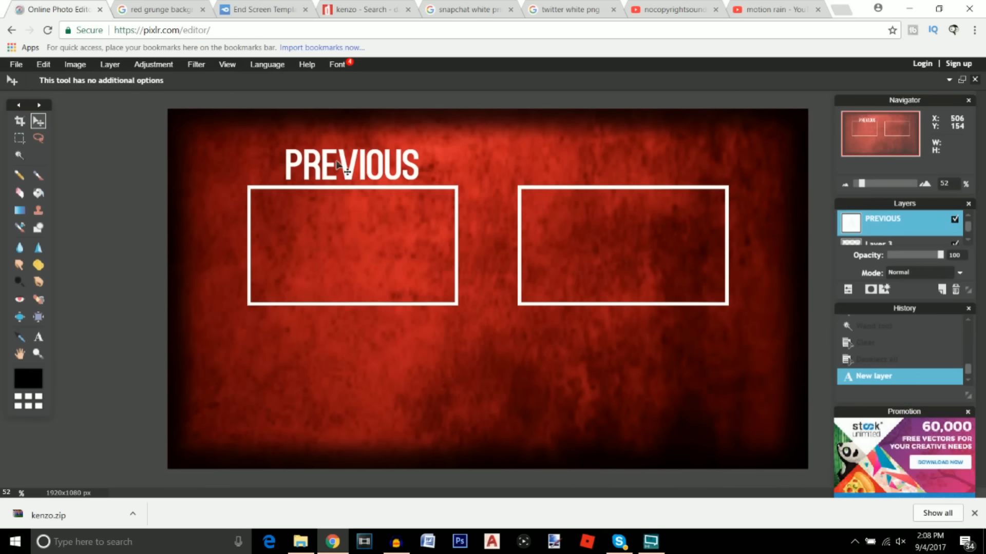
Give the PREVIOUS text layer a black outer glow with hardness 10 and size 10
right_click(904, 218)
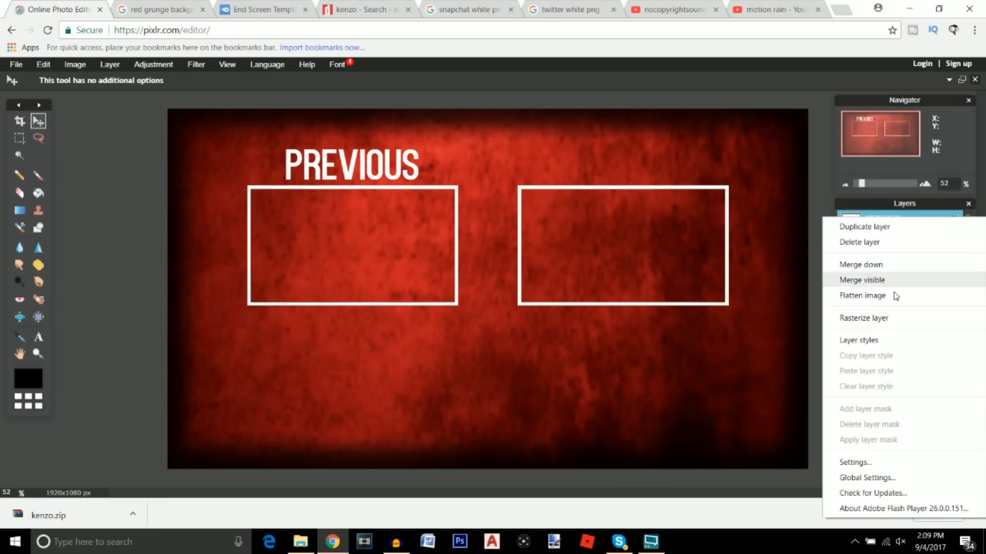
left_click(872, 341)
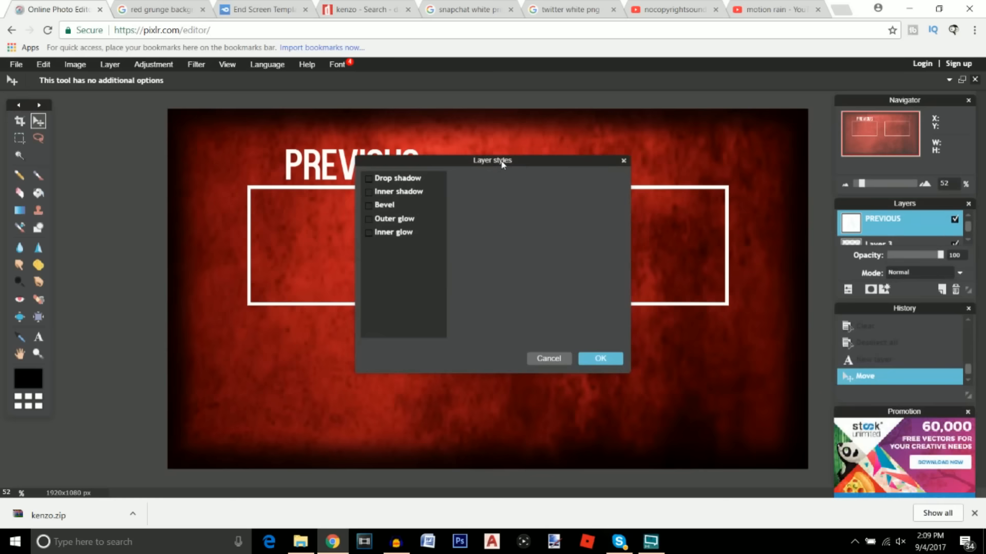
left_click_drag(502, 163, 710, 162)
left_click(577, 218)
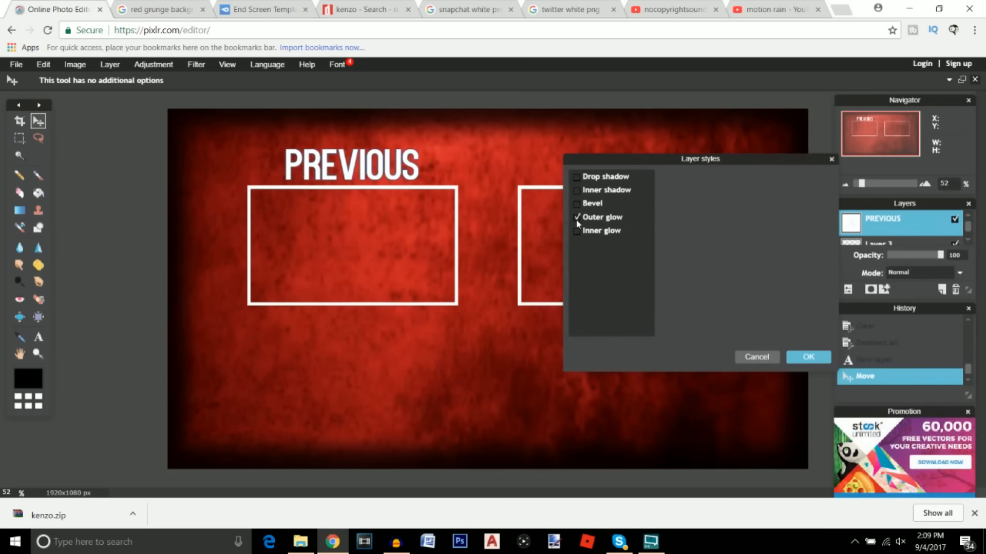
left_click(596, 218)
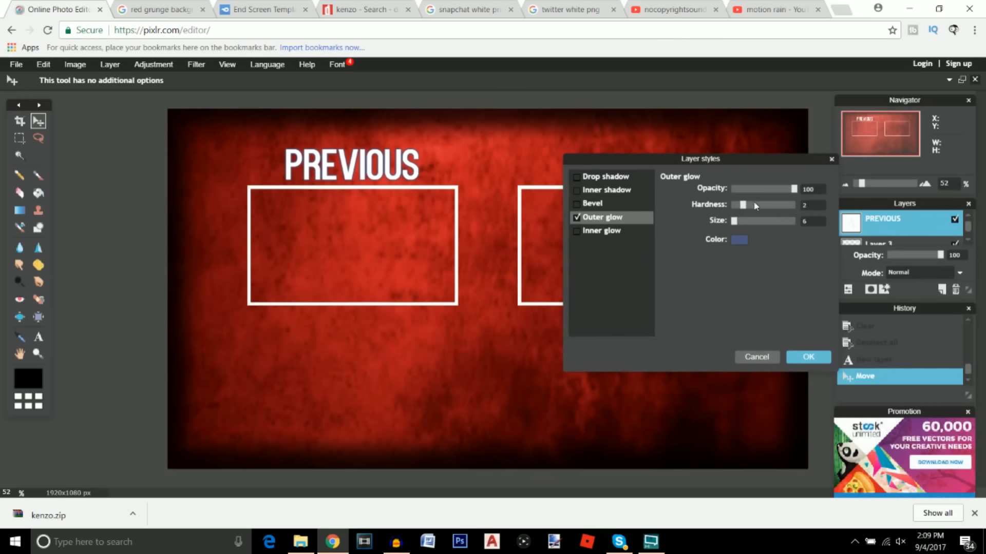
left_click_drag(751, 207, 804, 220)
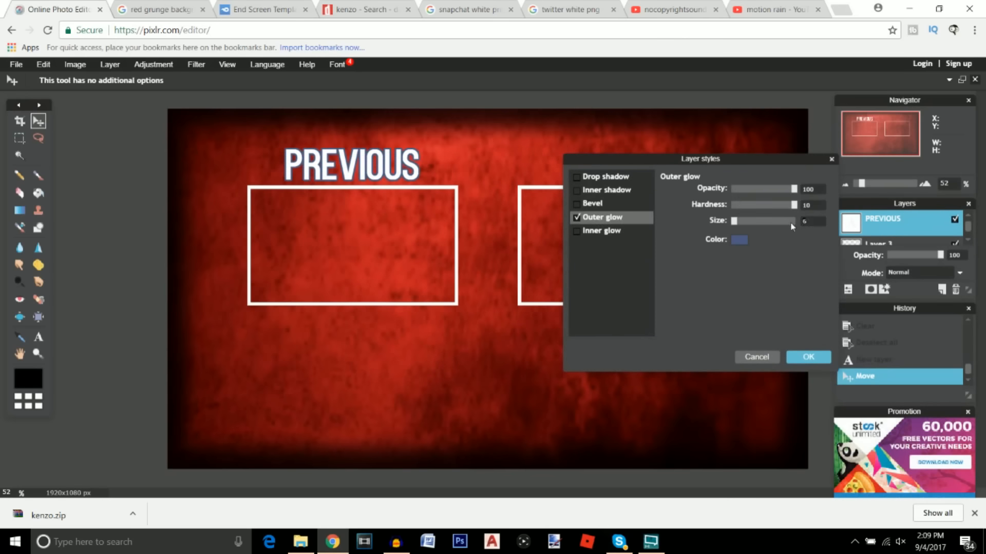
type("10")
left_click(738, 240)
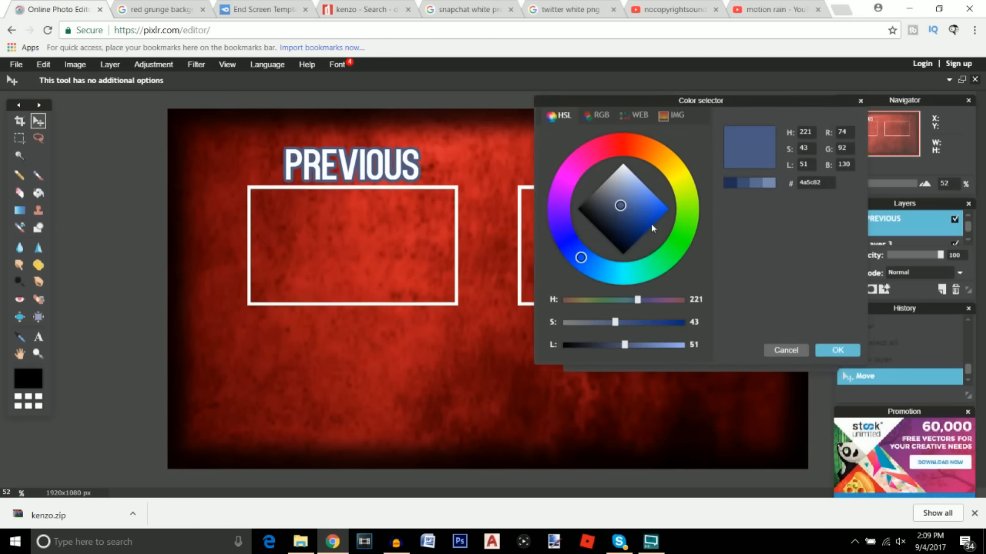
left_click(823, 352)
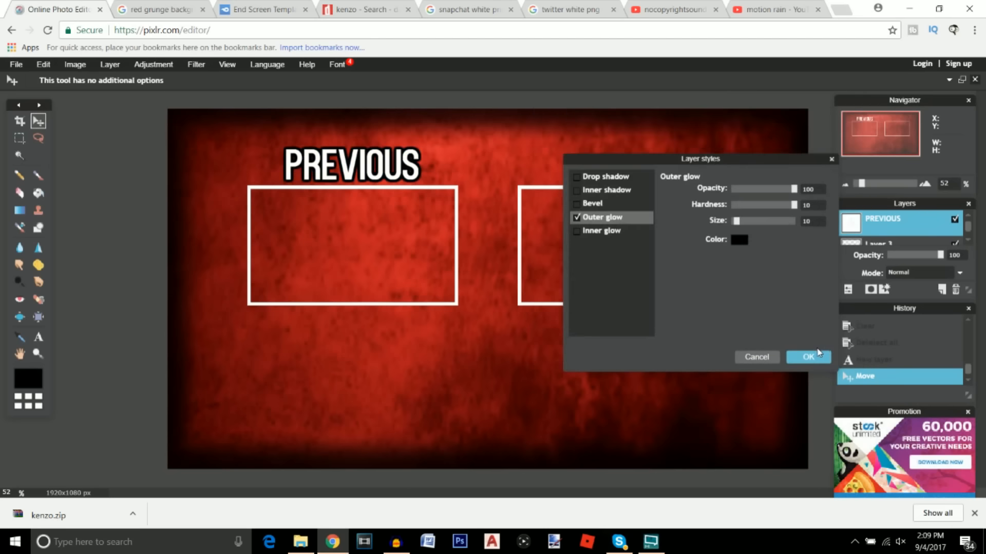
left_click(809, 357)
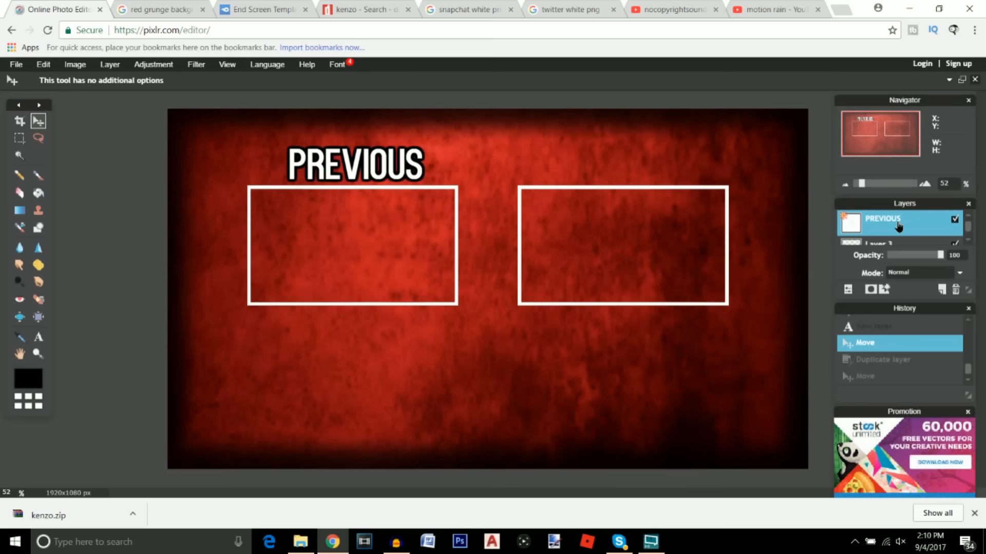
Duplicate the PREVIOUS text layer and move the copy above the right frame
right_click(898, 226)
left_click(867, 230)
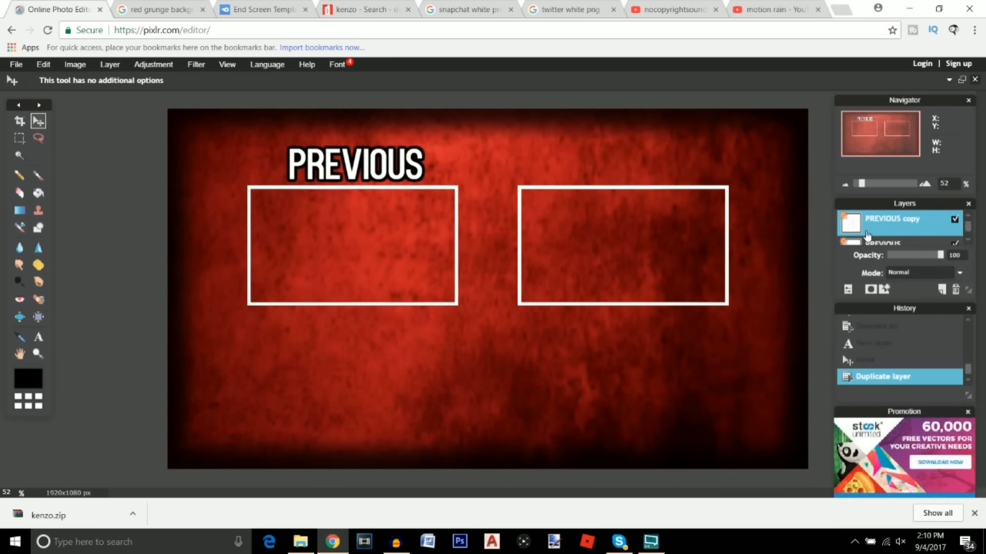
left_click_drag(359, 177, 621, 179)
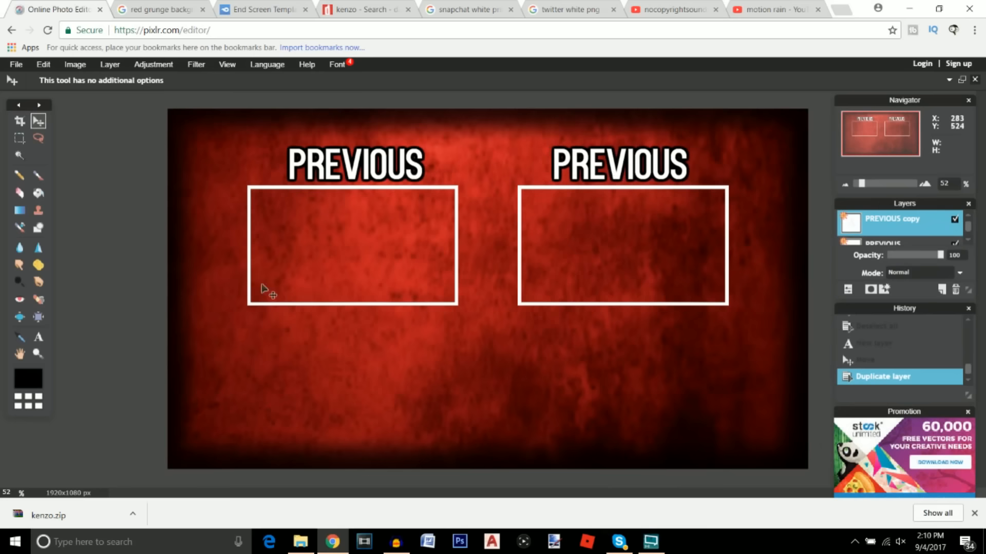
Change the copied text's wording to RANDOM
left_click(38, 337)
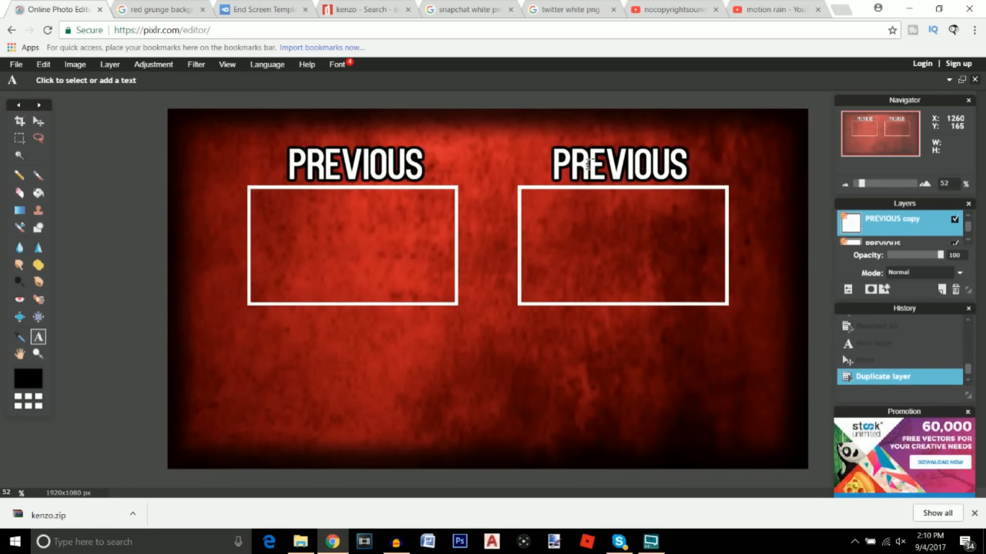
left_click(614, 165)
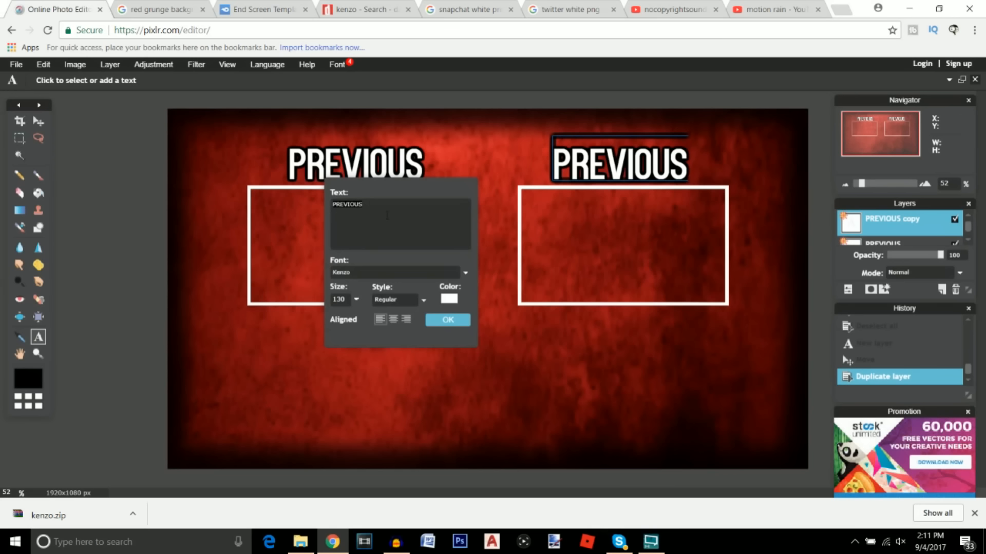
key("ctrl+a")
key("BackSpace")
type("ra")
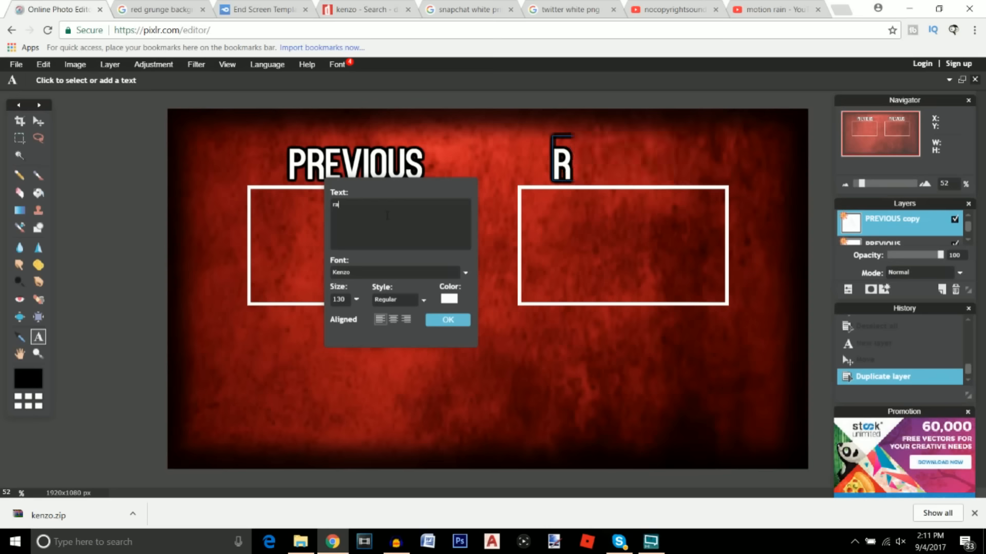
type("ndom")
key("BackSpace")
key("BackSpace")
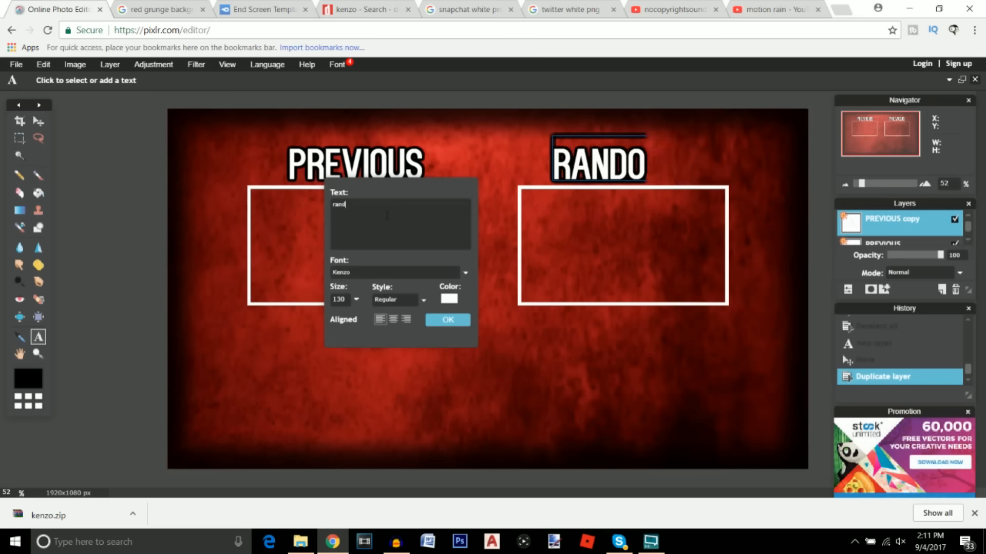
key("BackSpace")
key("BackSpace")
key("BackSpace")
type("AN")
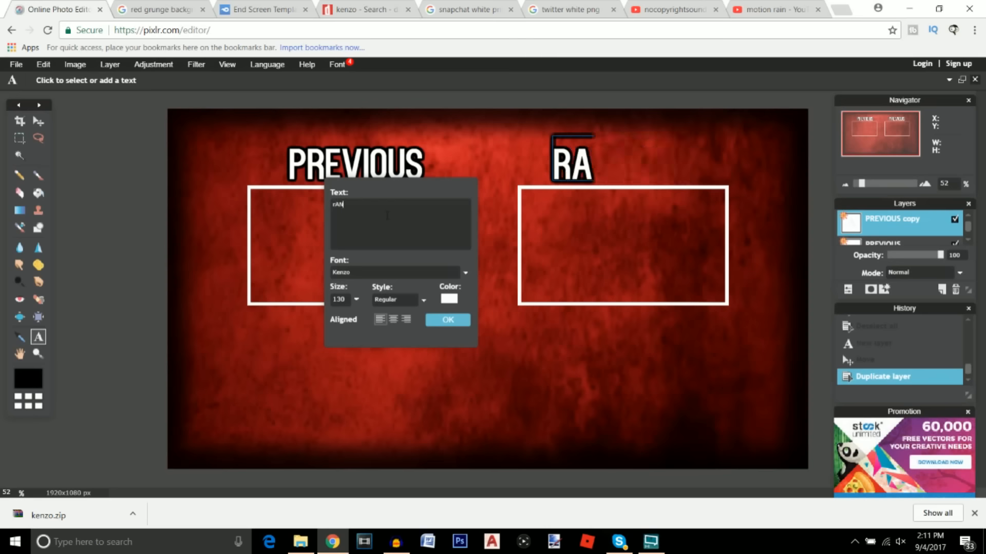
type("D")
key("BackSpace")
key("BackSpace")
type("andome")
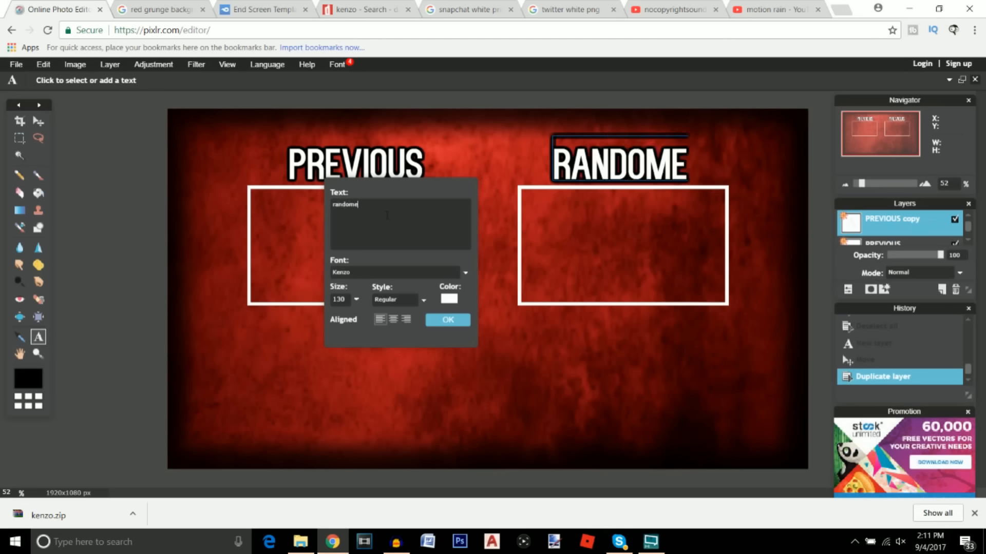
key("BackSpace")
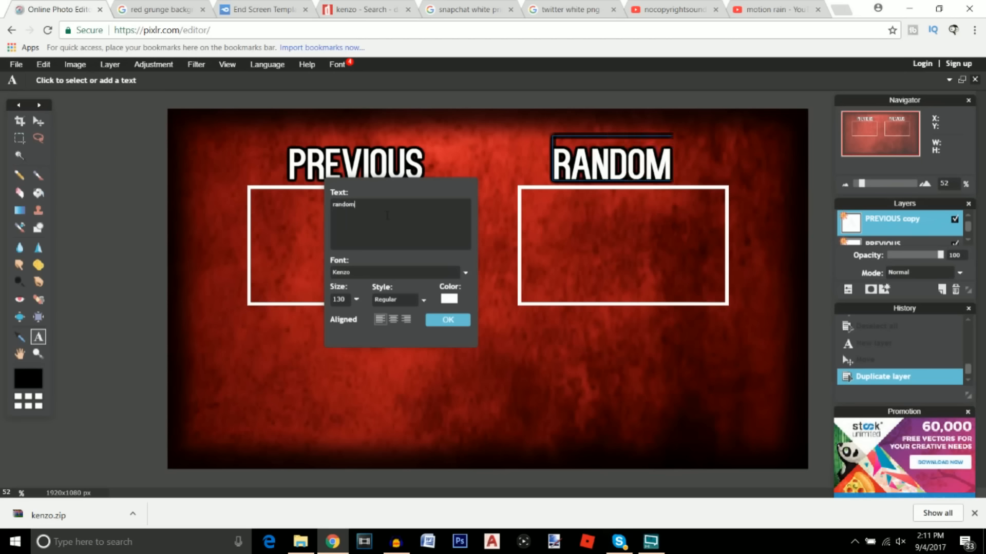
left_click(447, 320)
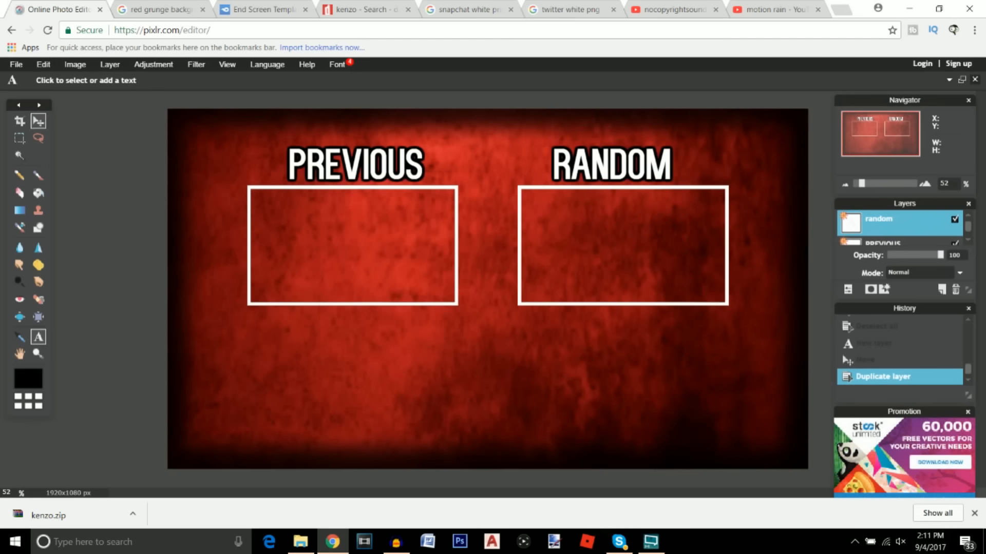
Centre the RANDOM title over the right-hand frame
left_click(38, 122)
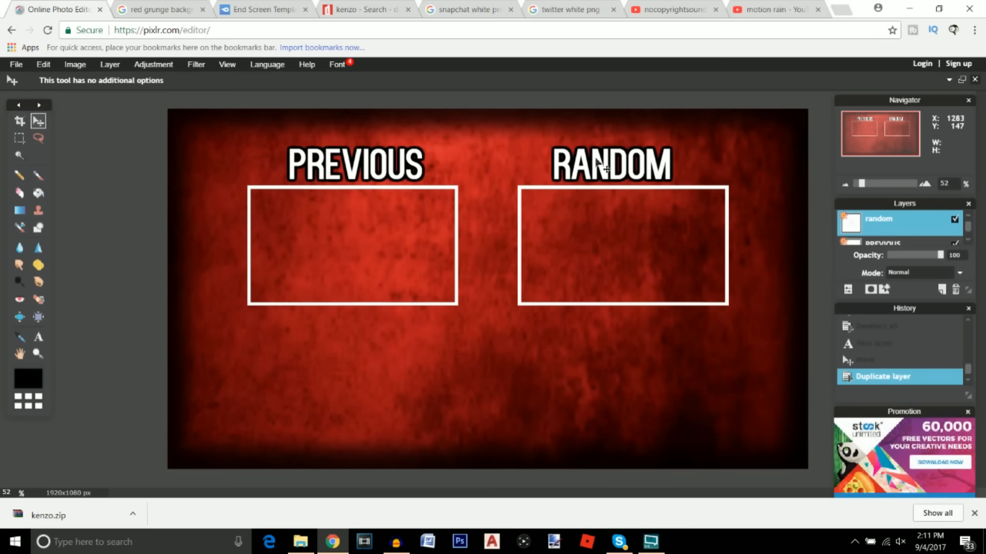
left_click_drag(597, 160, 607, 165)
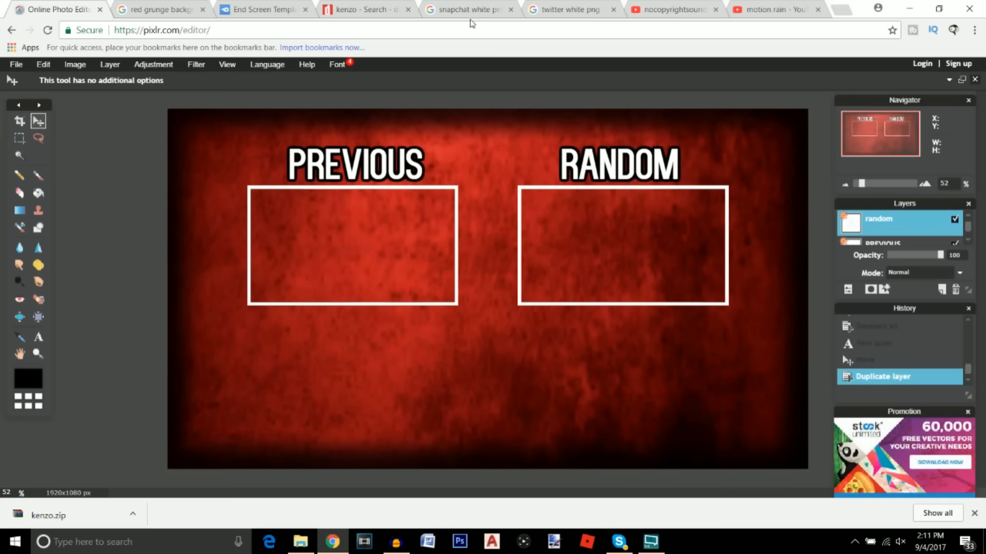
left_click(472, 11)
Look over the 'snapchat white png' results, then bring up the 'twitter white png' results
scroll(414, 223, "up", 3)
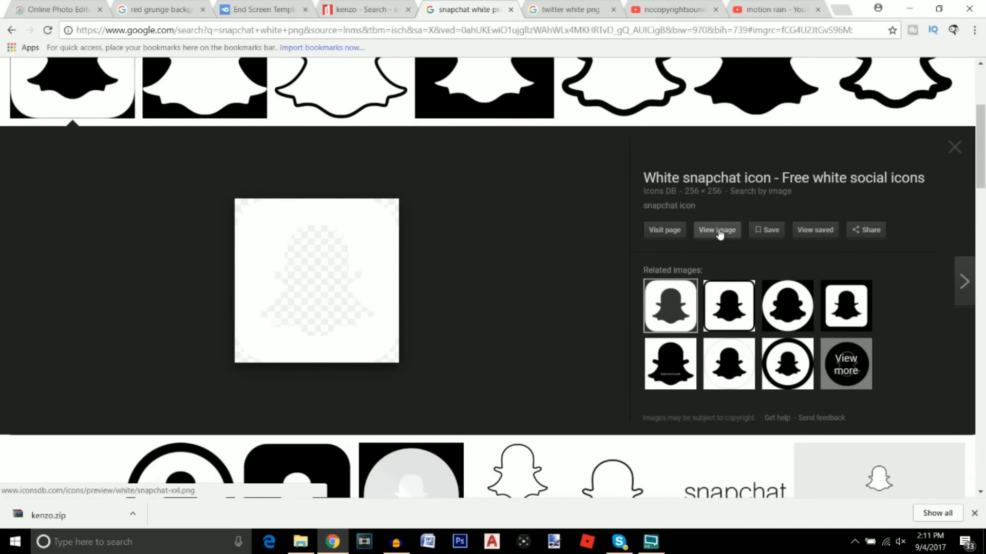
scroll(372, 272, "up", 4)
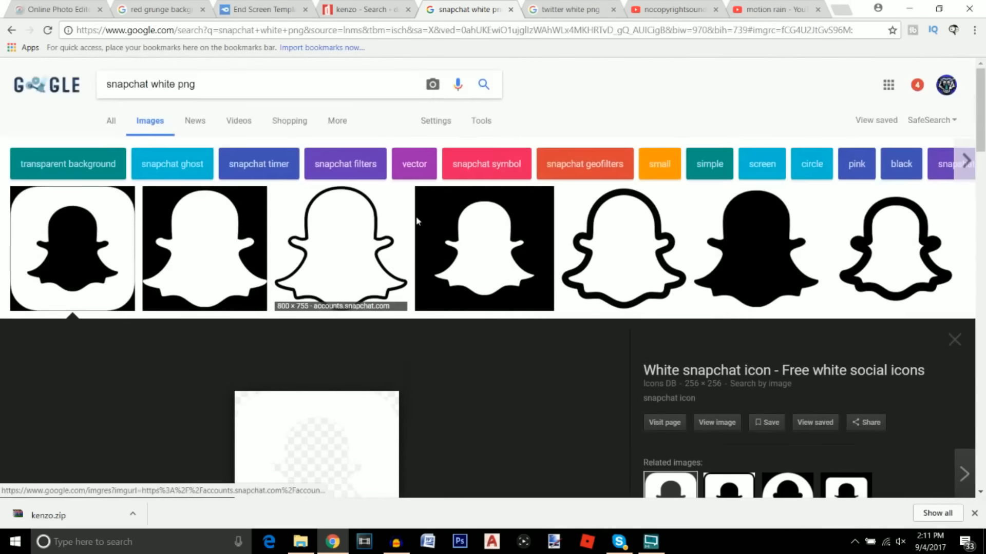
left_click(563, 11)
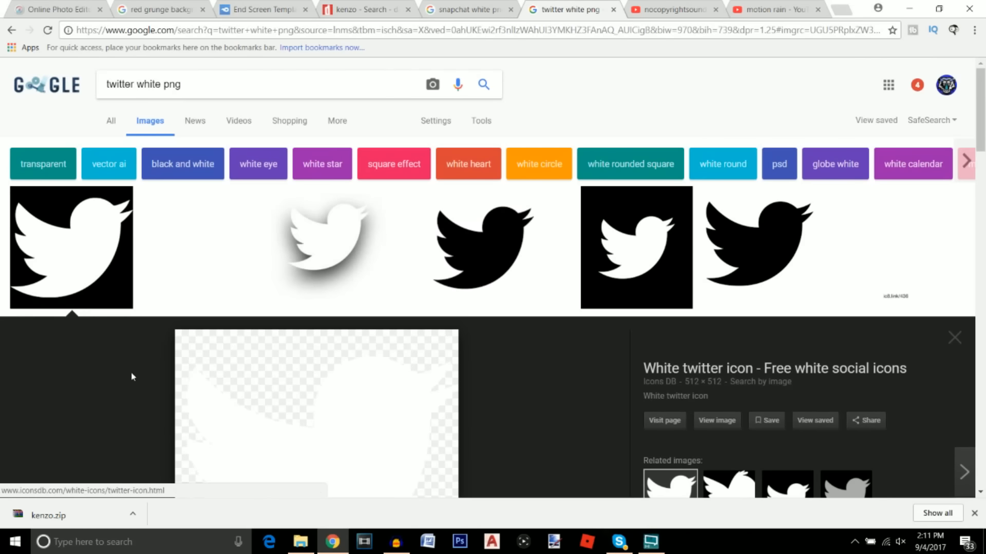
scroll(170, 304, "down", 2)
scroll(145, 320, "up", 2)
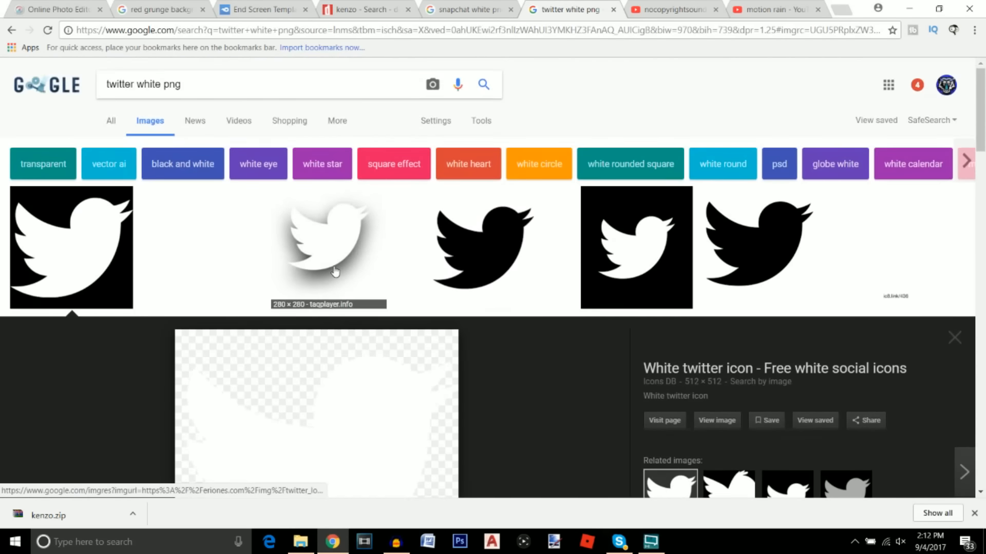
Open snapchat-xxl as a new layer and move it below the PREVIOUS frame
left_click(63, 9)
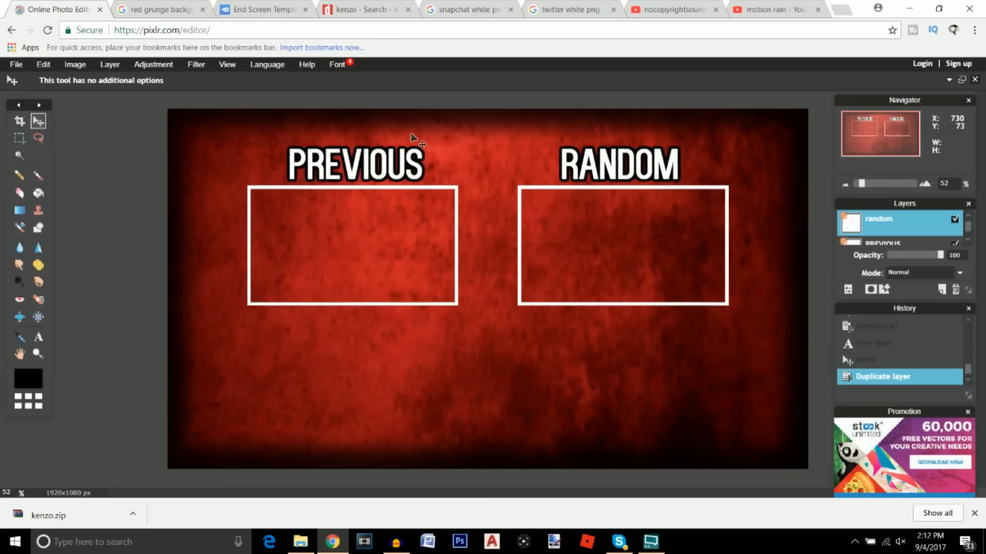
left_click(111, 65)
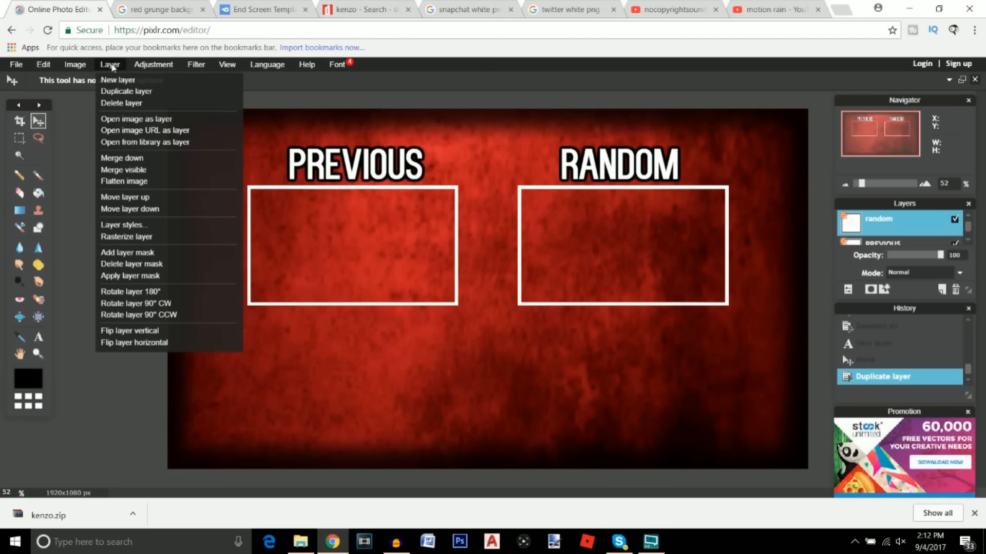
left_click(131, 119)
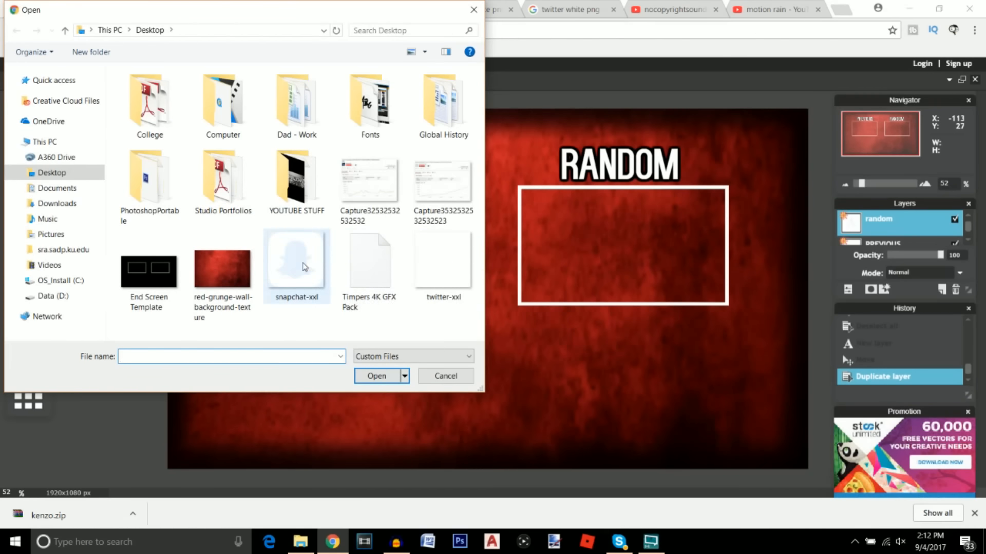
left_click(305, 267)
left_click(372, 377)
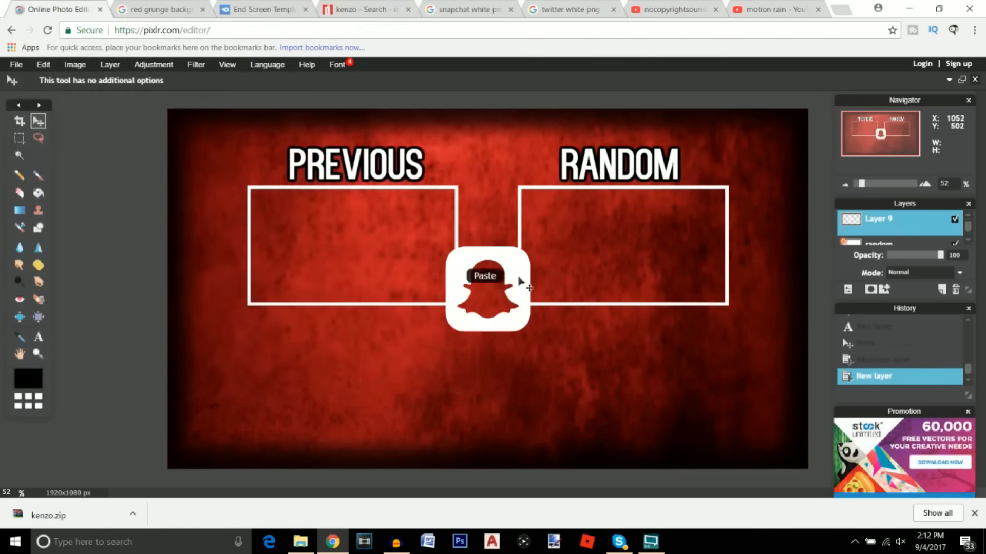
left_click_drag(506, 263, 317, 336)
Free-transform the Snapchat icon to about half size, placed under the left frame's corner
scroll(260, 396, "up", 3)
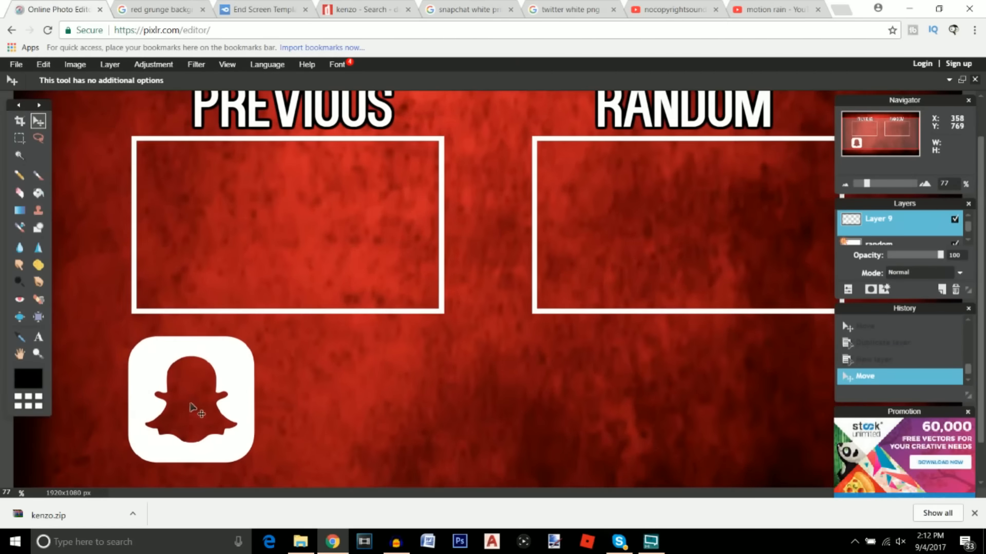
scroll(194, 407, "up", 2)
left_click_drag(275, 497, 222, 499)
left_click_drag(981, 229, 982, 306)
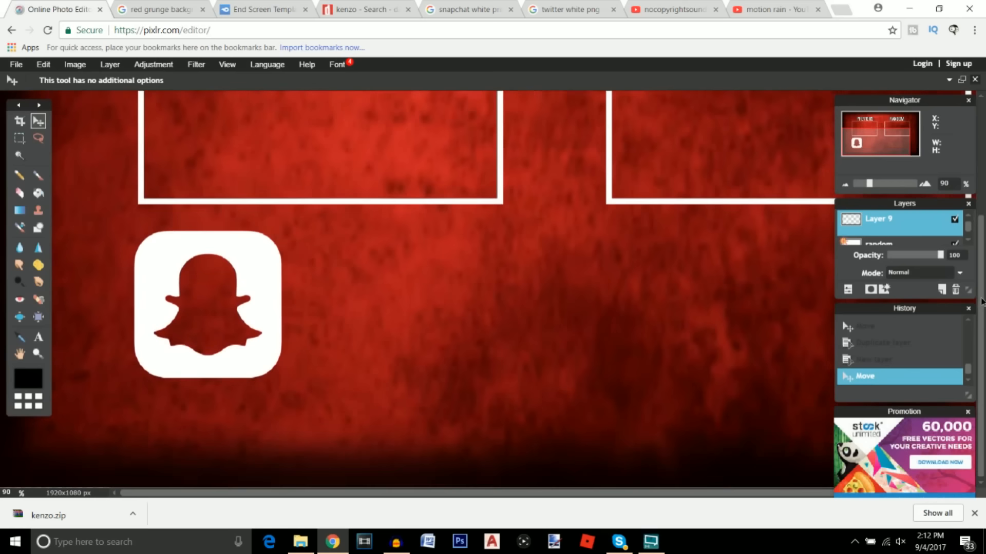
left_click(44, 64)
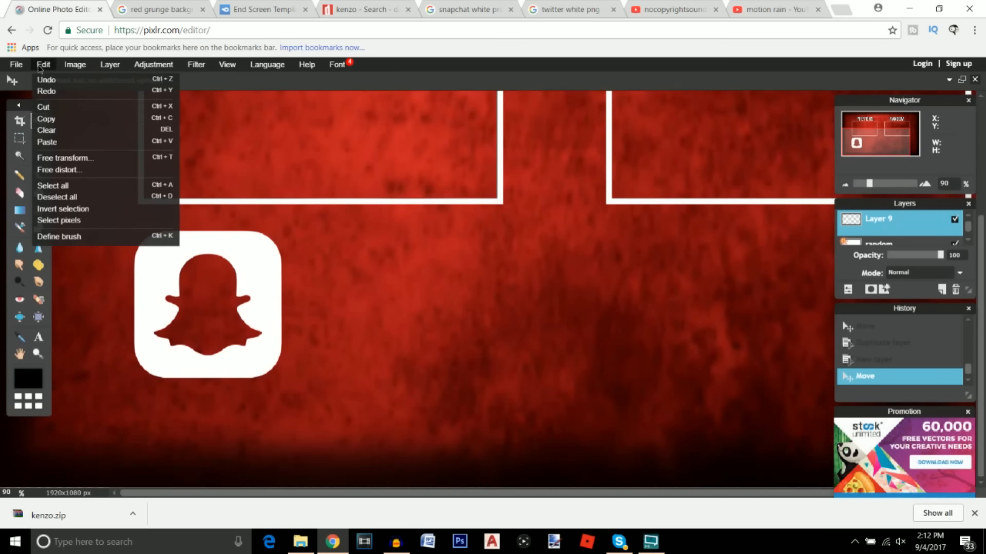
left_click(57, 162)
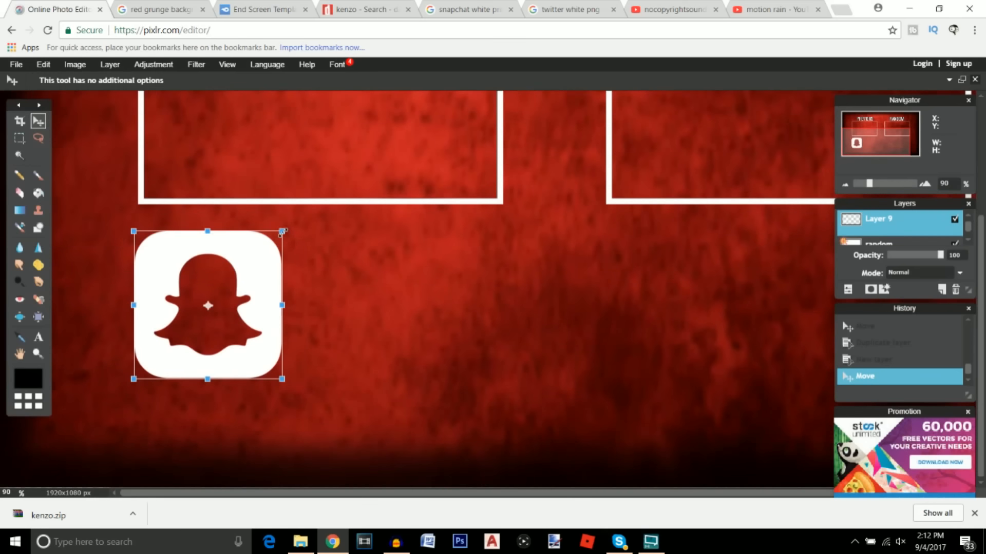
left_click_drag(282, 231, 247, 258)
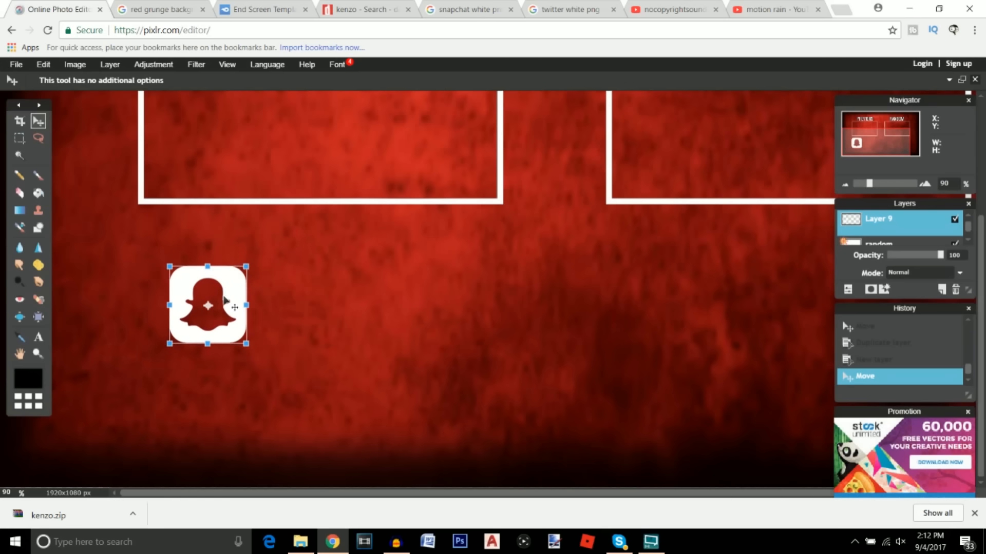
left_click_drag(224, 297, 152, 263)
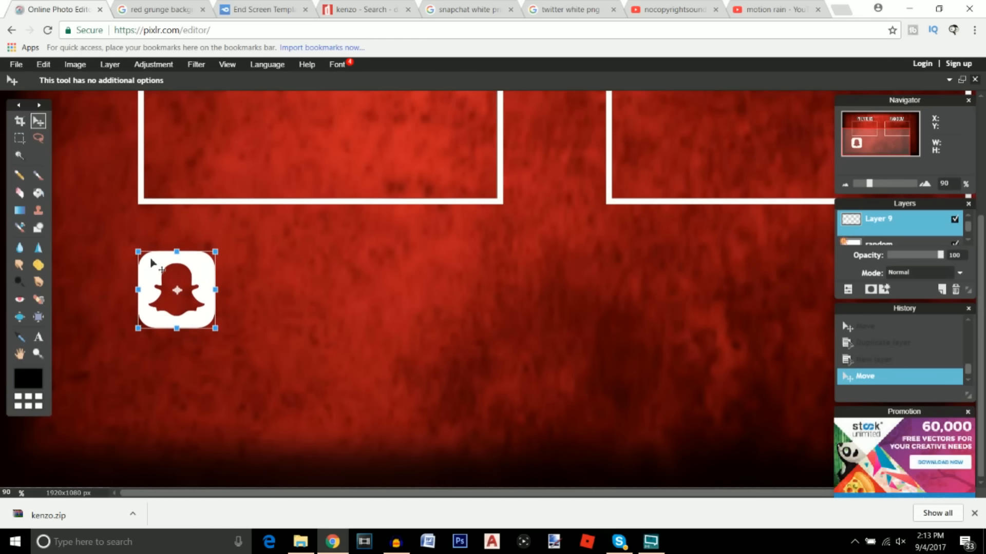
left_click(39, 125)
left_click(437, 306)
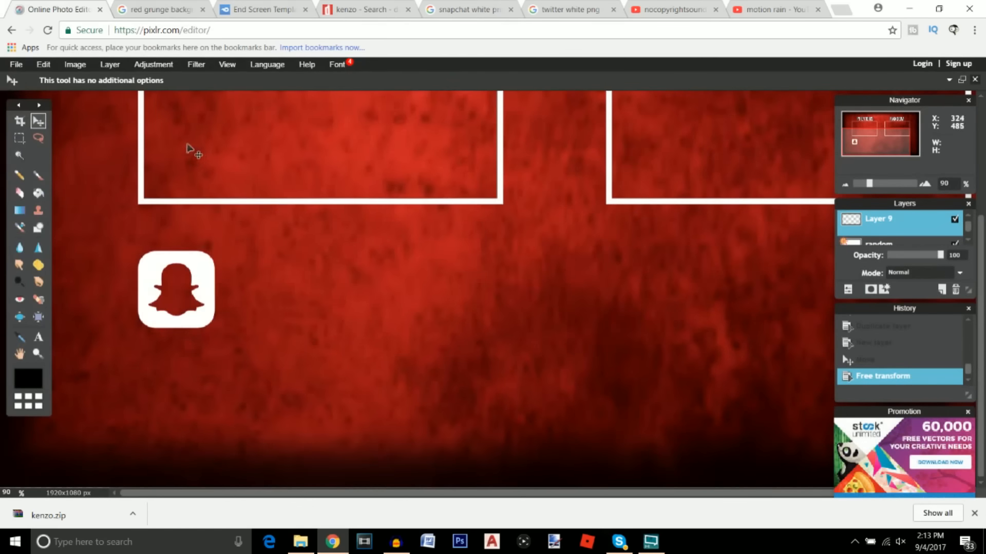
left_click(110, 66)
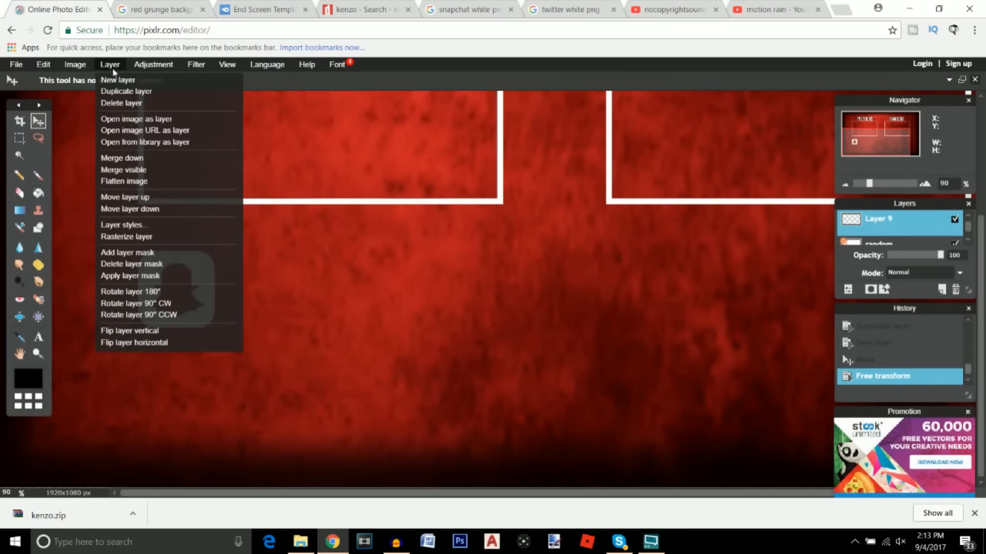
Open twitter-xxl as a new layer and move it near the Snapchat icon
left_click(129, 117)
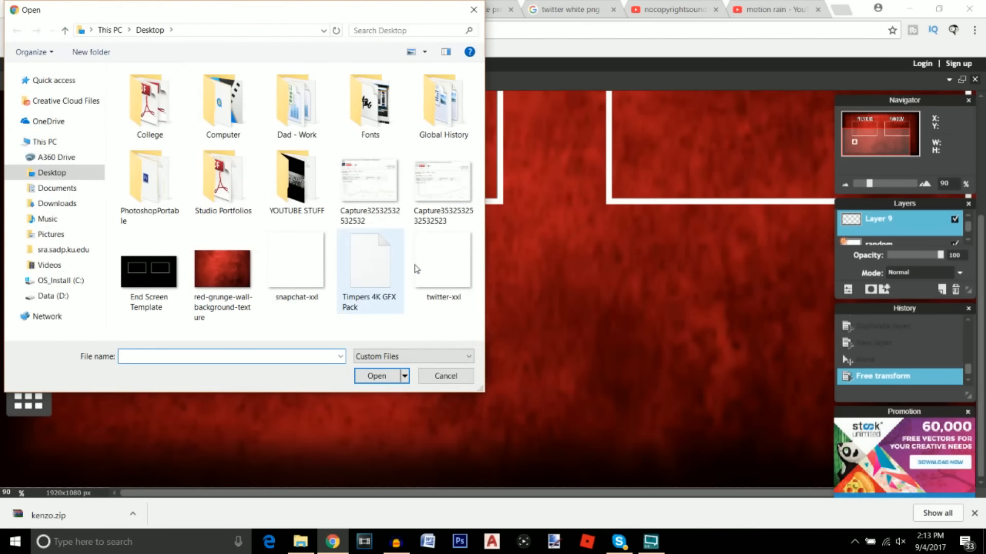
left_click(433, 279)
left_click(377, 376)
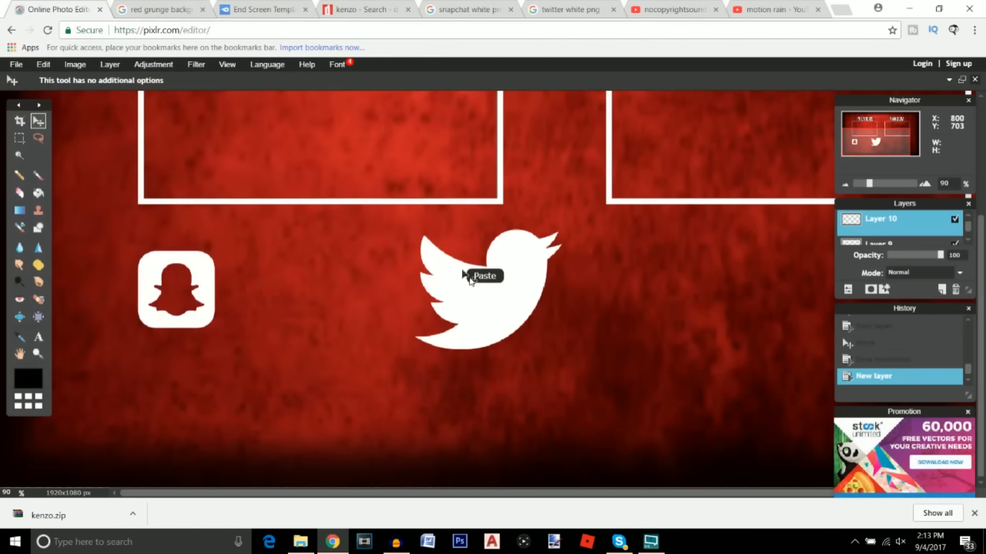
left_click_drag(401, 277, 315, 288)
Free-transform the Twitter bird smaller and place it directly beneath the Snapchat icon
left_click(43, 64)
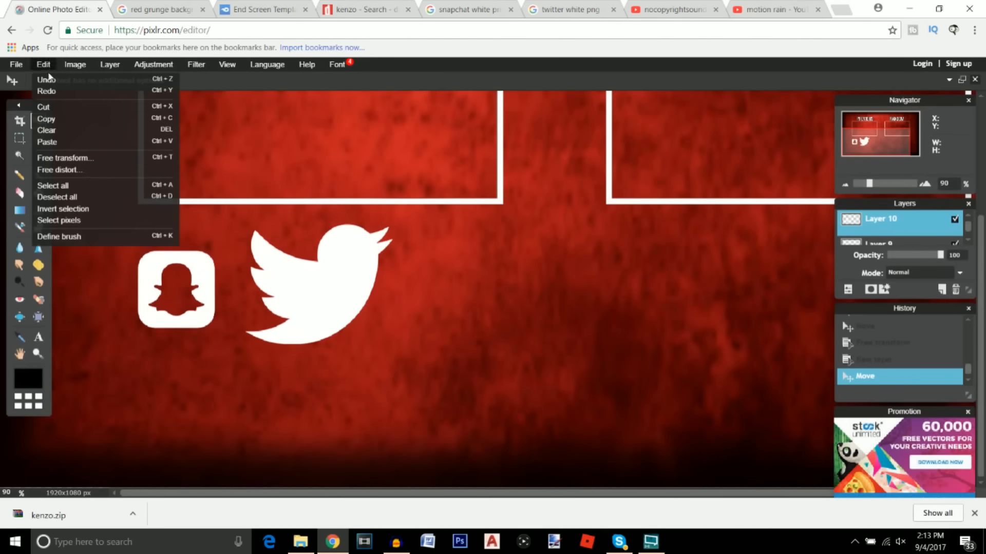
left_click(79, 159)
left_click_drag(338, 254, 300, 250)
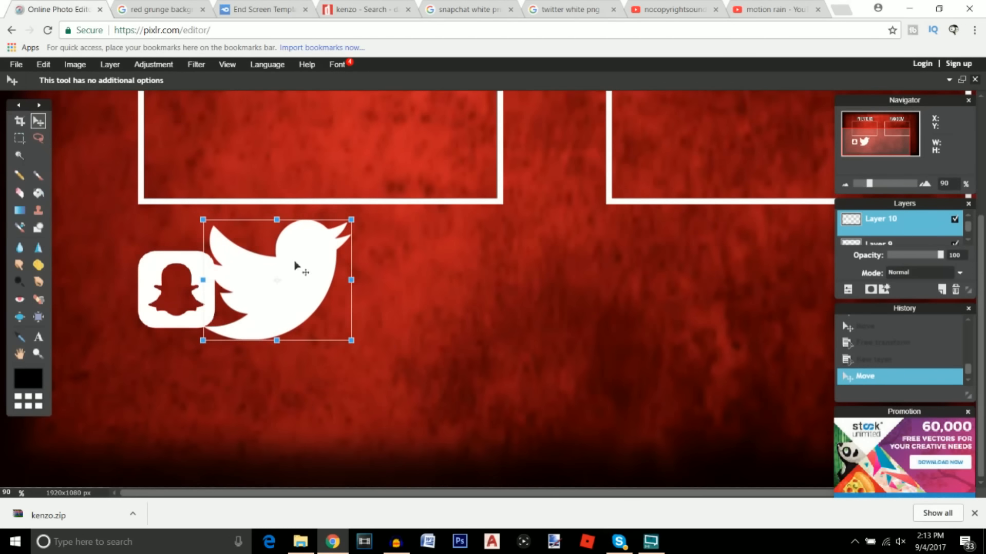
left_click_drag(354, 213, 334, 233)
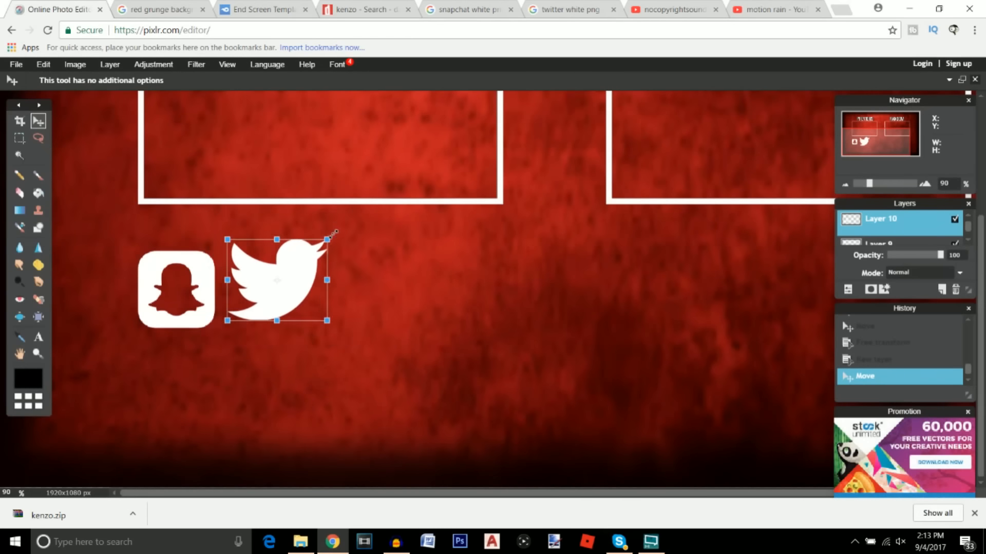
left_click_drag(282, 293, 196, 307)
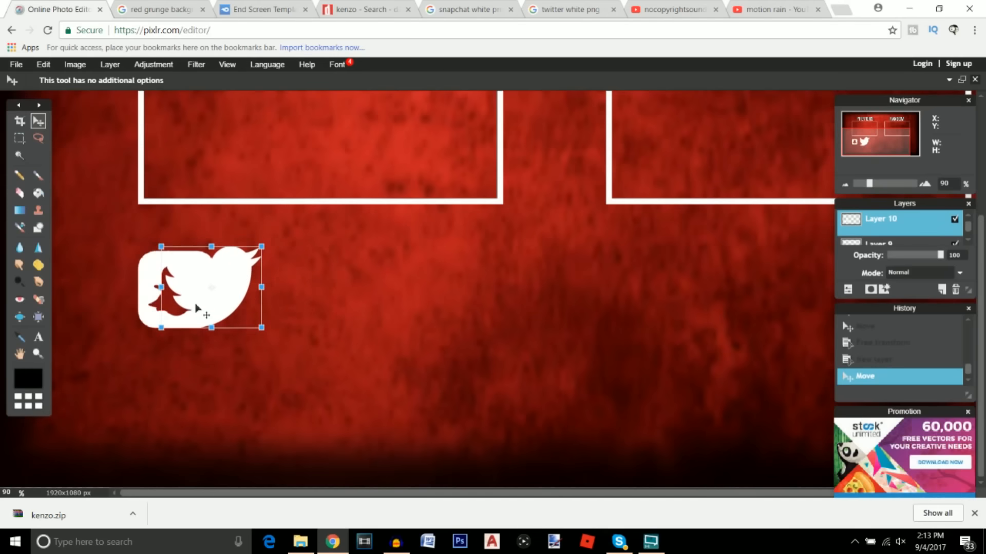
left_click_drag(261, 247, 259, 249)
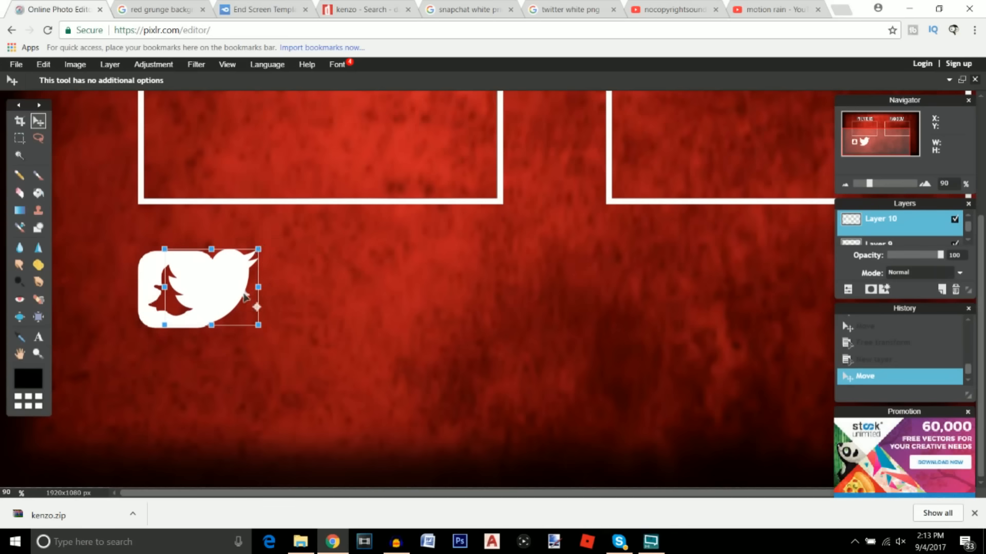
mouse_move(208, 293)
left_mouse_down()
mouse_move(259, 296)
mouse_move(253, 314)
mouse_move(184, 380)
mouse_move(170, 380)
left_mouse_up()
left_click(41, 124)
left_click(450, 304)
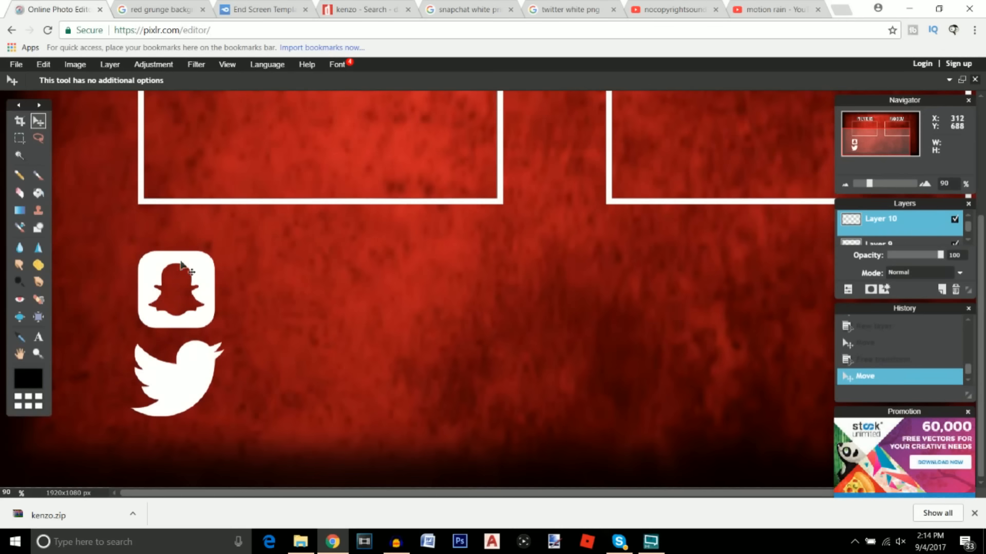
Give the Twitter bird layer a hard black outer glow outline
right_click(895, 230)
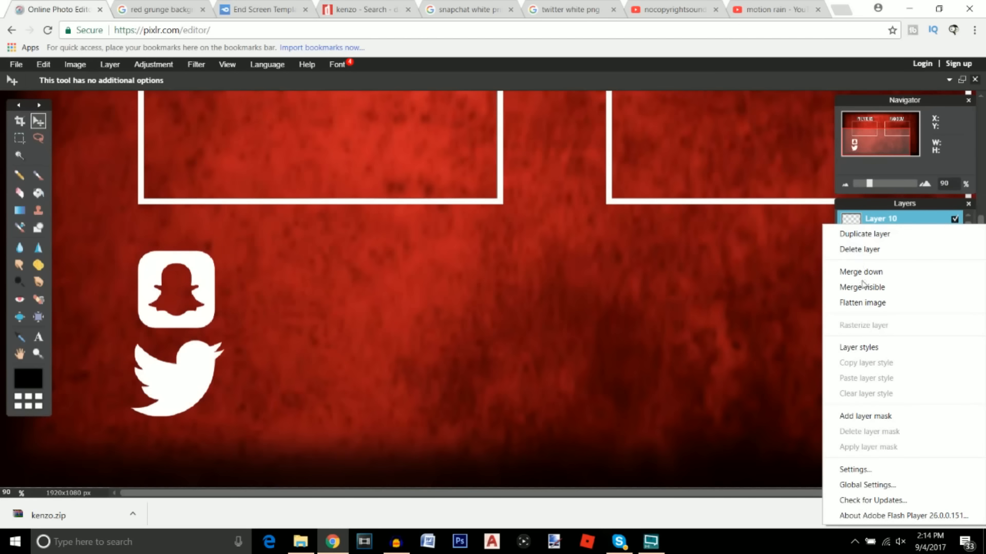
left_click(865, 349)
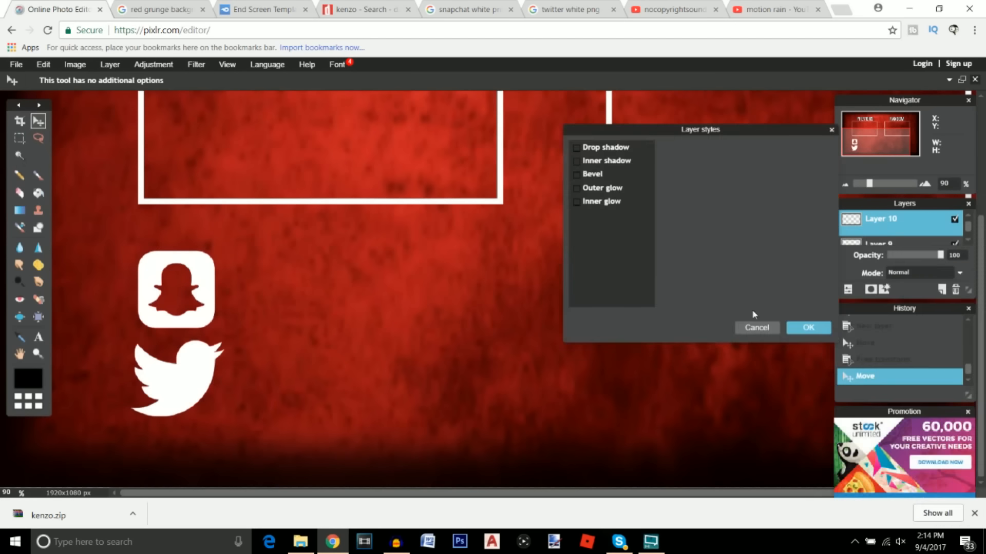
left_click(578, 189)
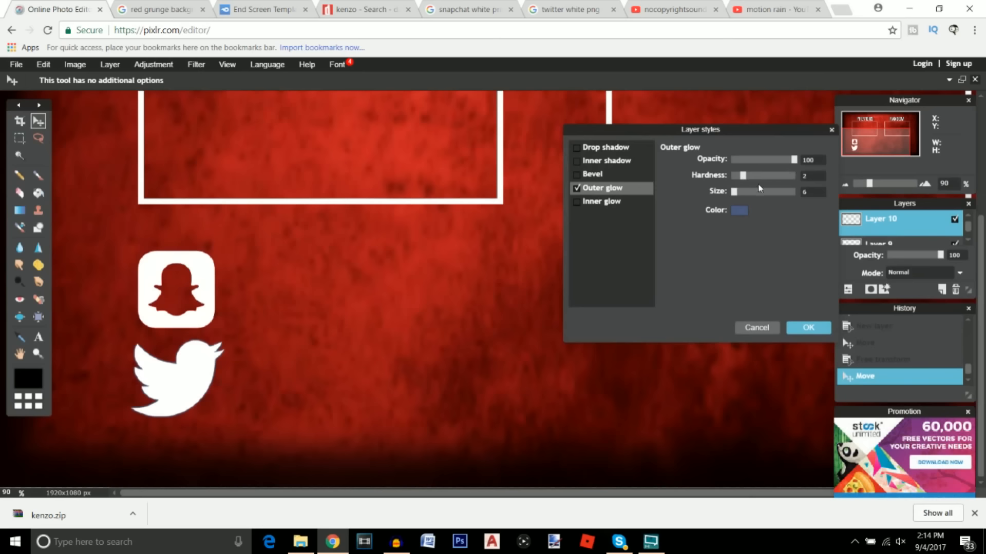
left_click_drag(760, 177, 799, 189)
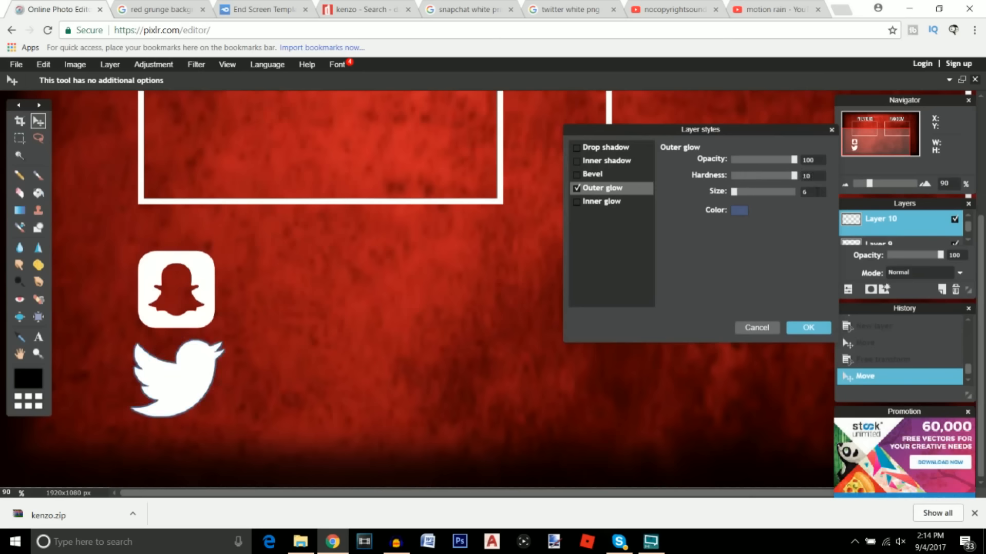
left_click(739, 210)
left_click_drag(600, 204, 576, 209)
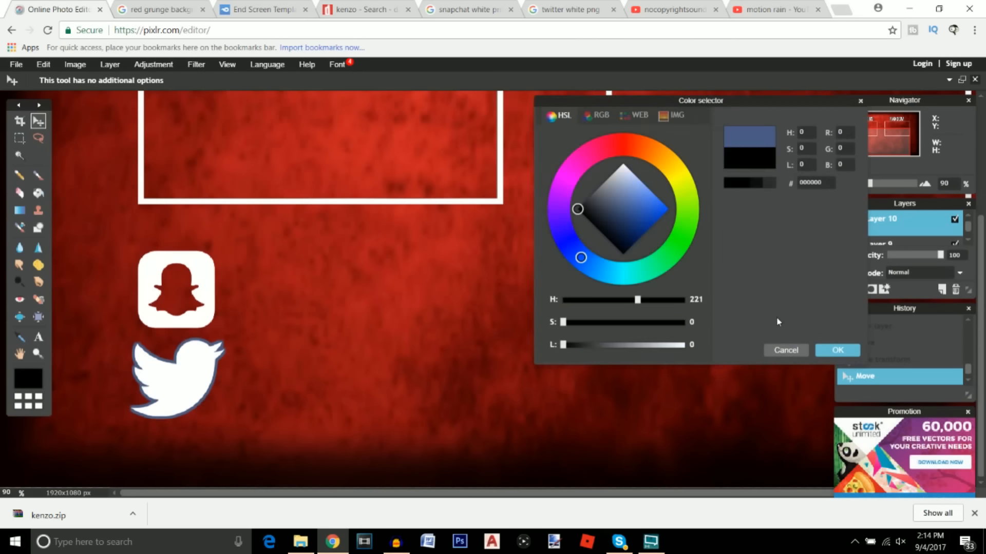
left_click(827, 355)
left_click(810, 332)
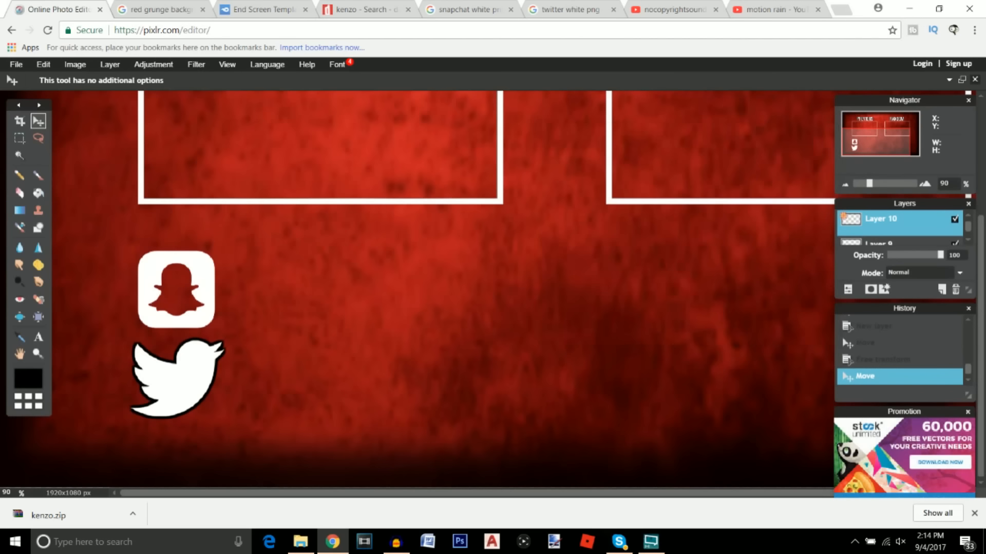
Give the Snapchat icon on Layer 9 a black outer glow with hardness 10
left_click(881, 245)
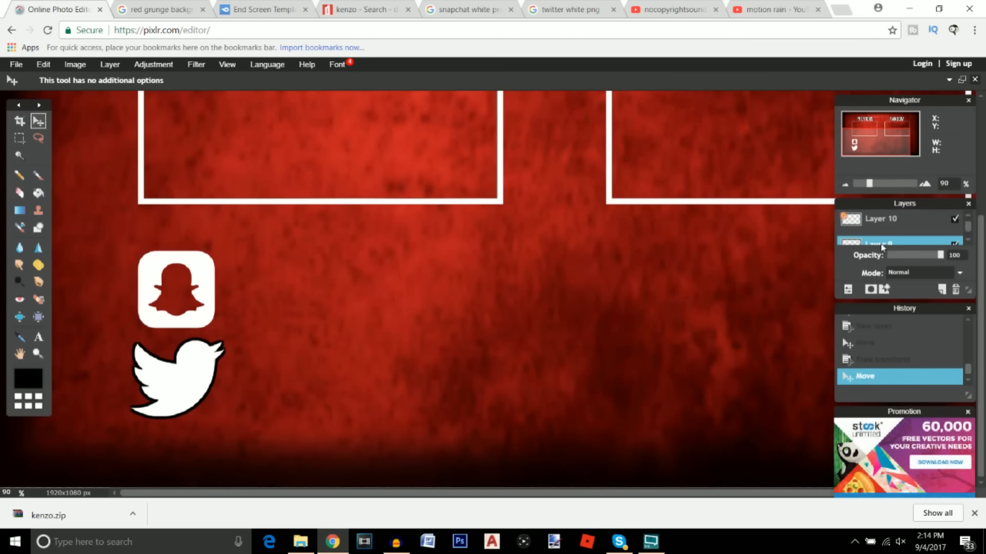
right_click(881, 246)
left_click(774, 353)
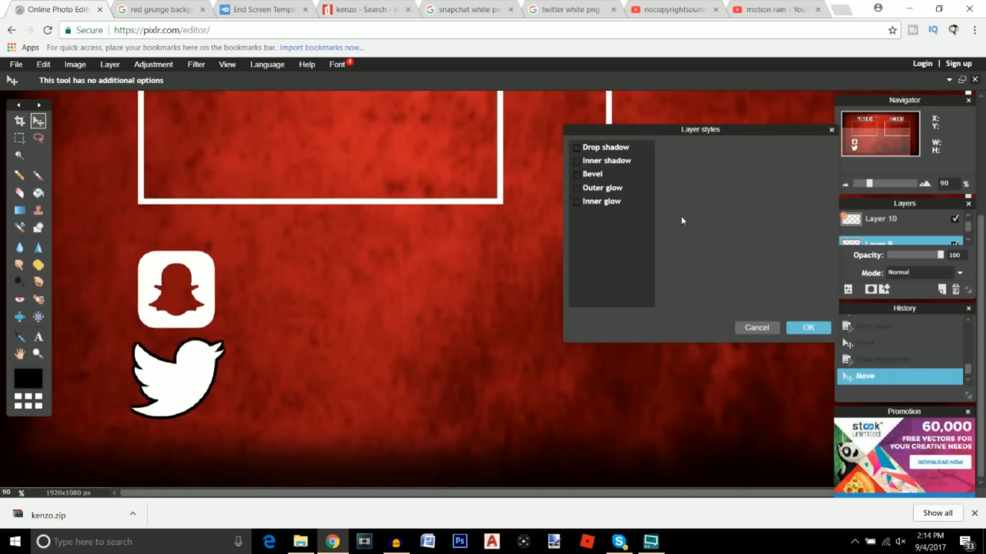
left_click(604, 189)
left_click_drag(741, 176, 797, 176)
type("10")
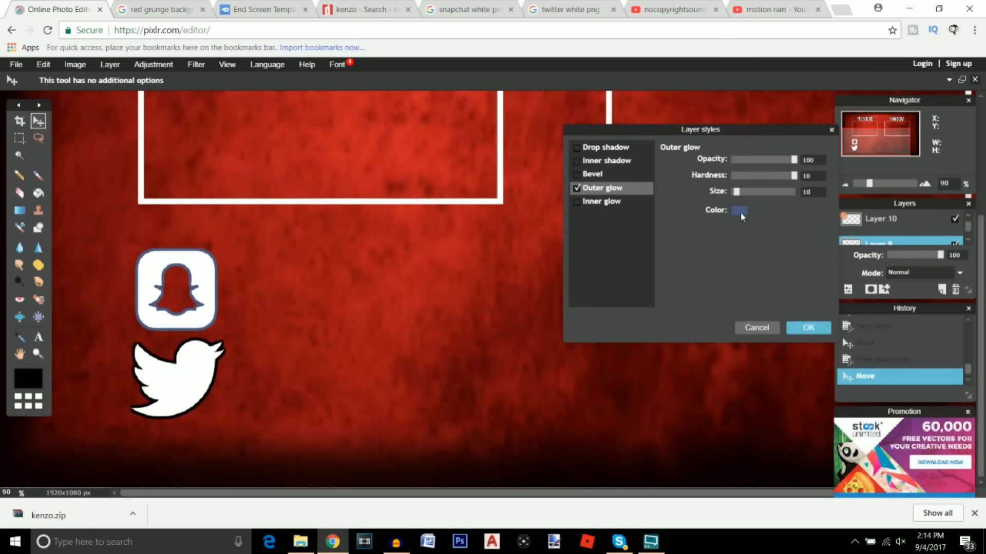
left_click(742, 211)
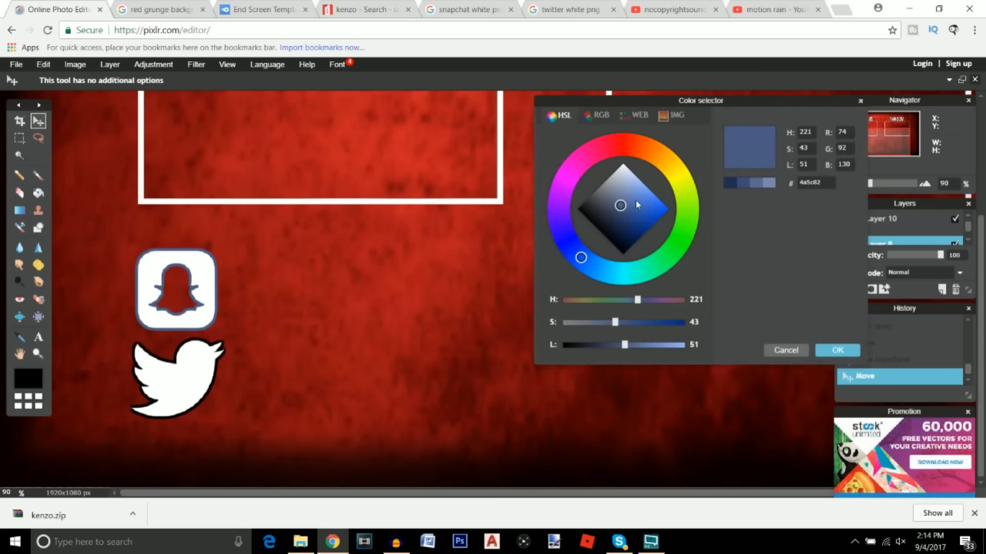
left_click(827, 354)
left_click(809, 328)
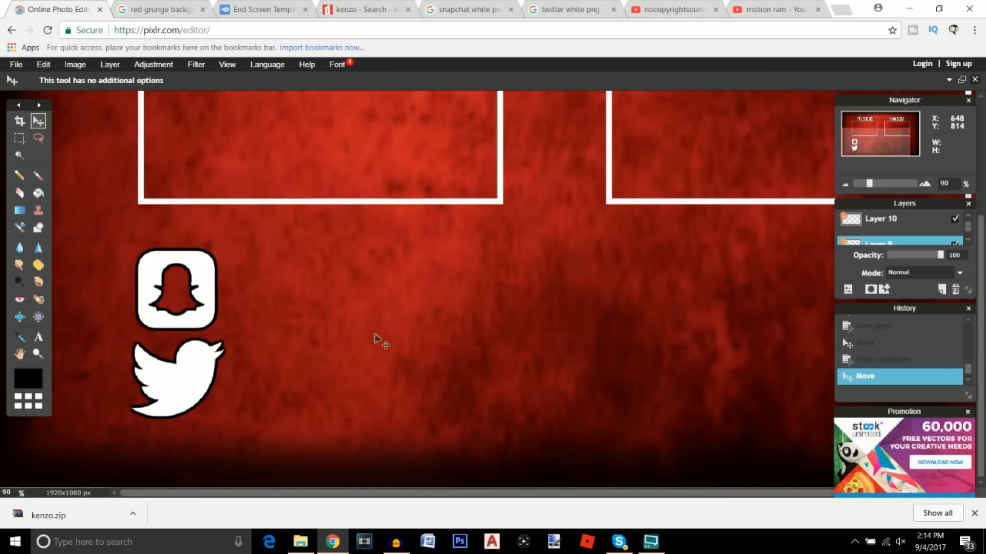
key("ctrl+0")
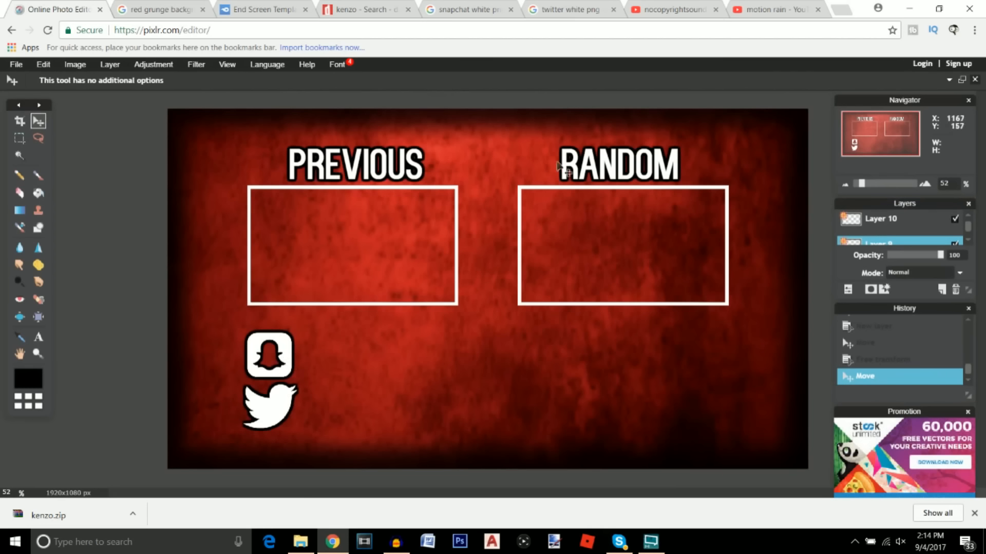
Duplicate the RANDOM title layer and move the copy beside the Snapchat icon
left_click(848, 291)
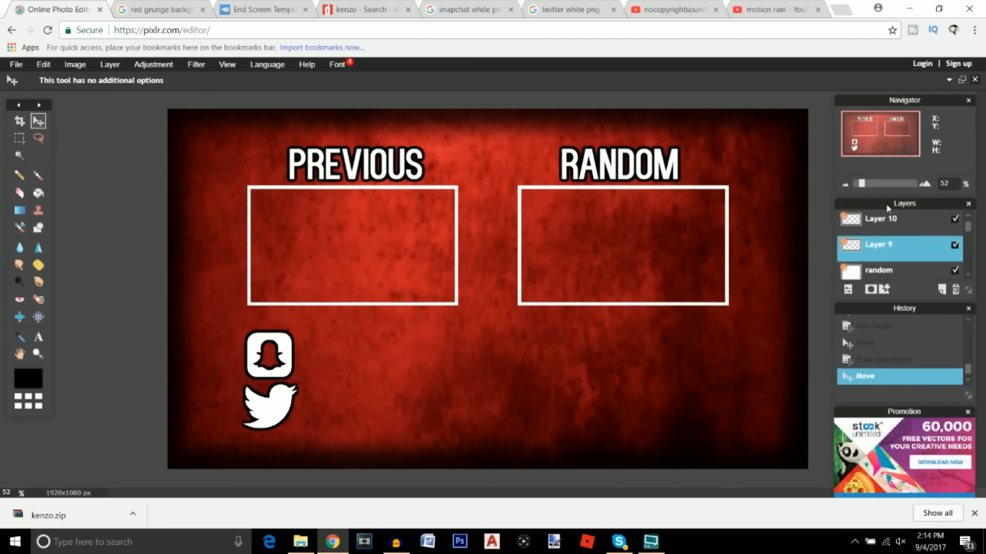
left_click(896, 274)
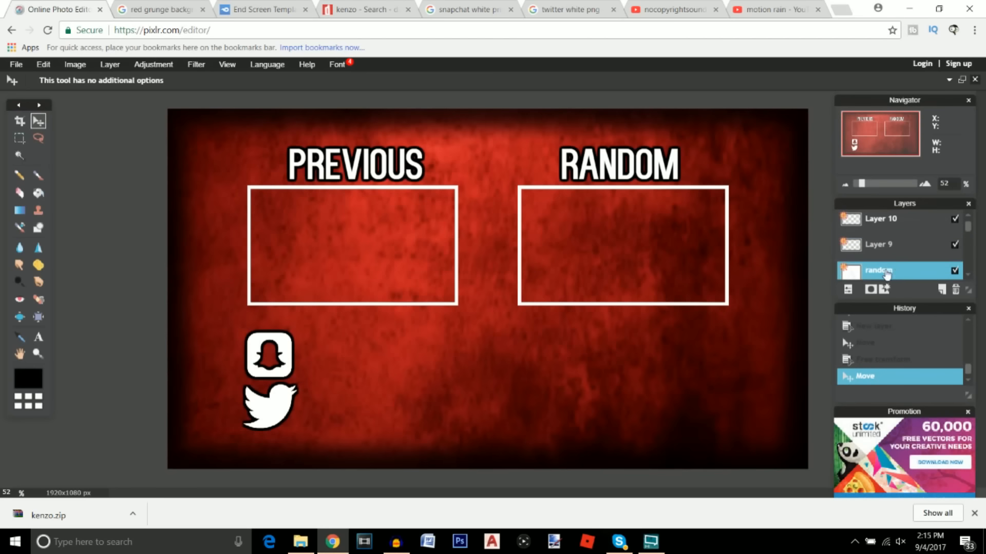
right_click(884, 276)
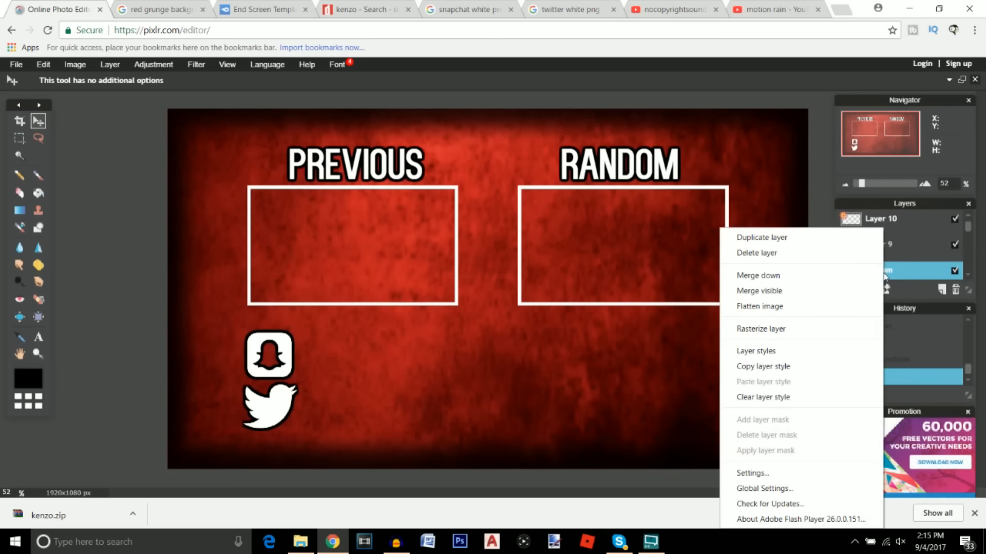
left_click(797, 239)
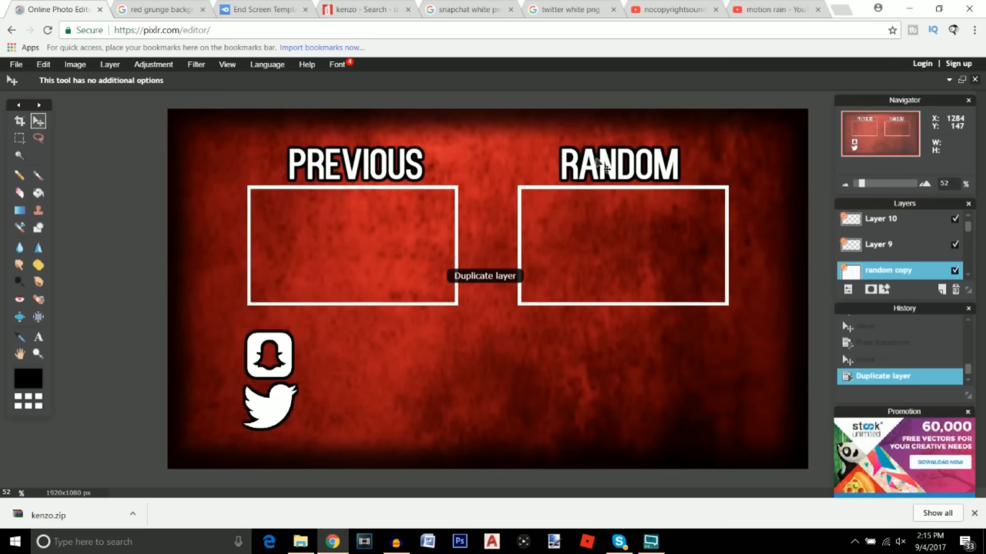
left_click_drag(595, 161, 337, 355)
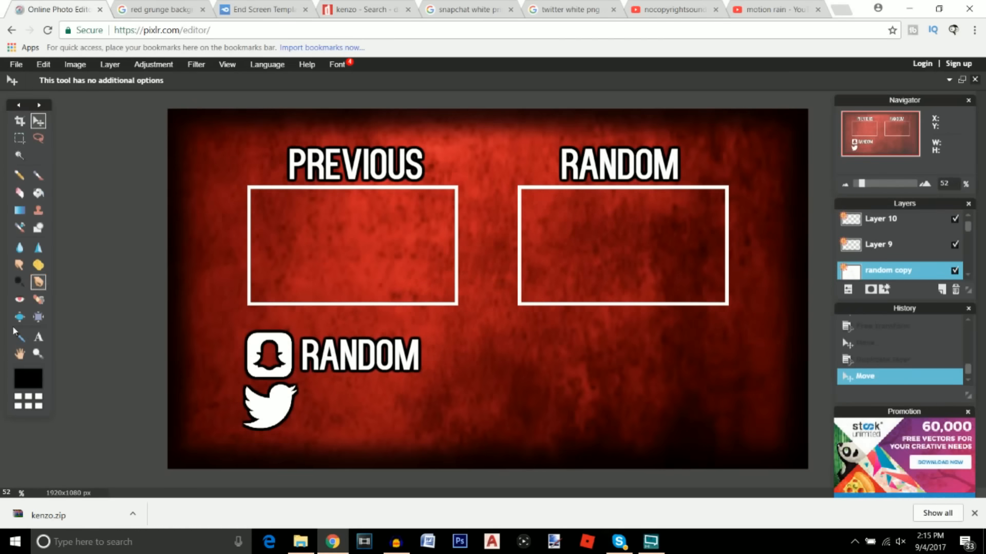
Replace the copied text's wording with the Snapchat username
left_click(37, 338)
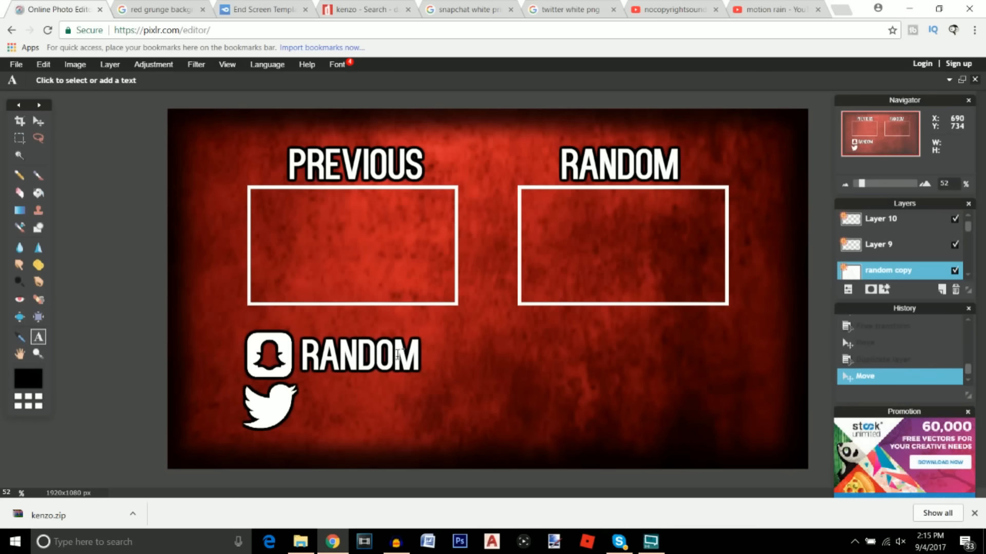
left_click(382, 358)
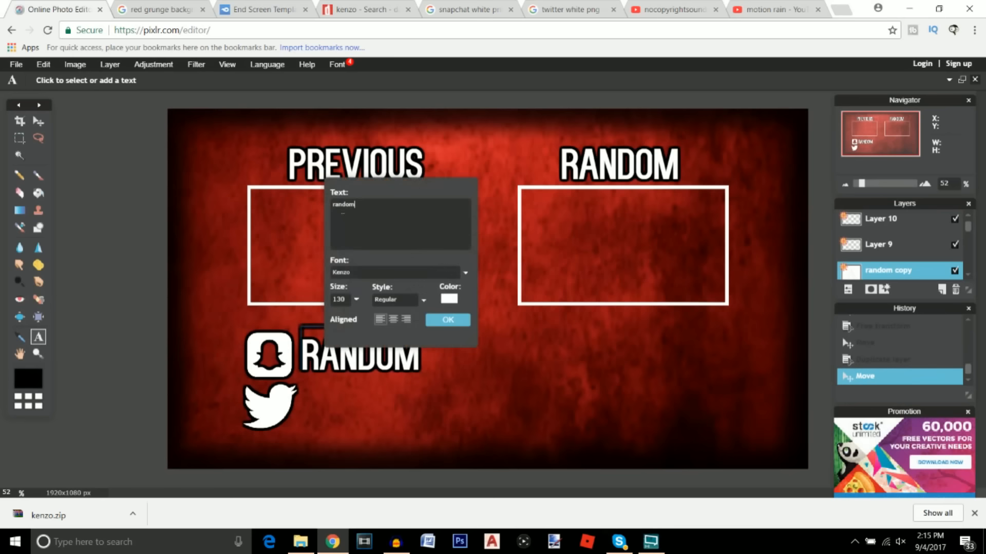
left_click_drag(355, 207, 329, 215)
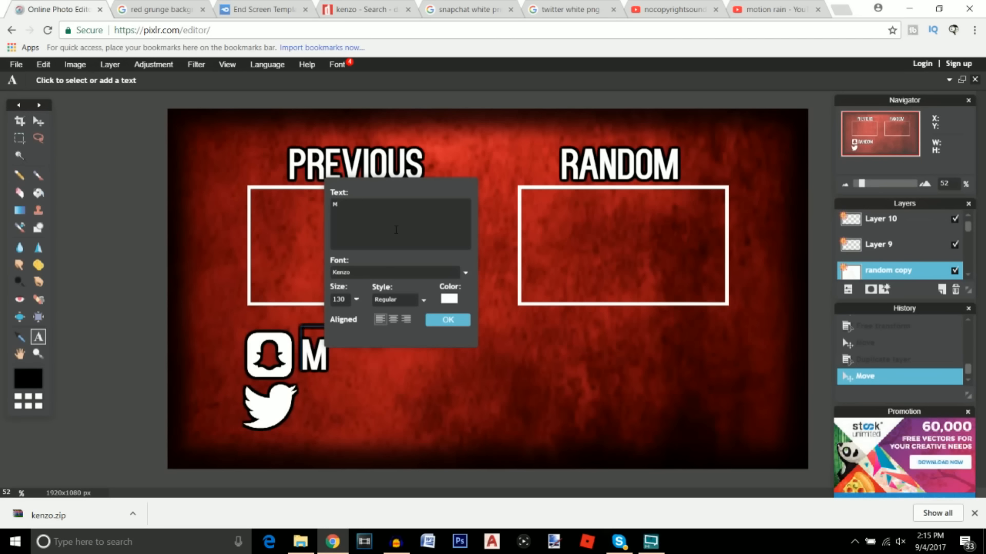
type("Ma")
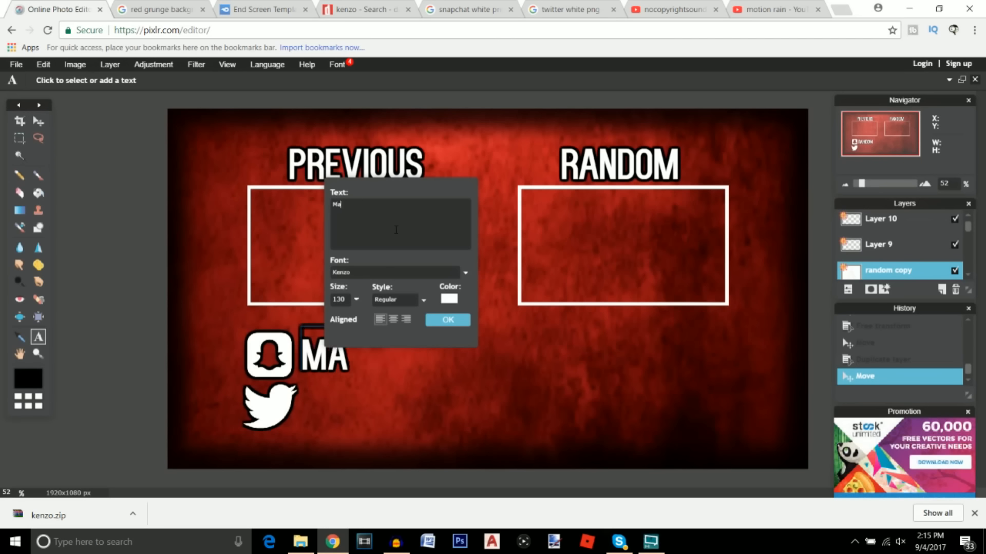
type("ru")
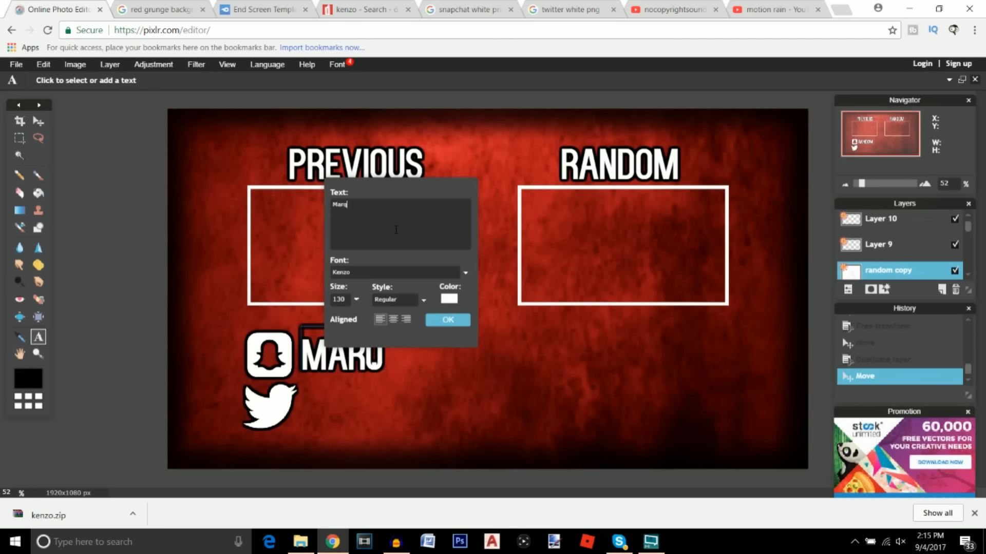
type("kuette")
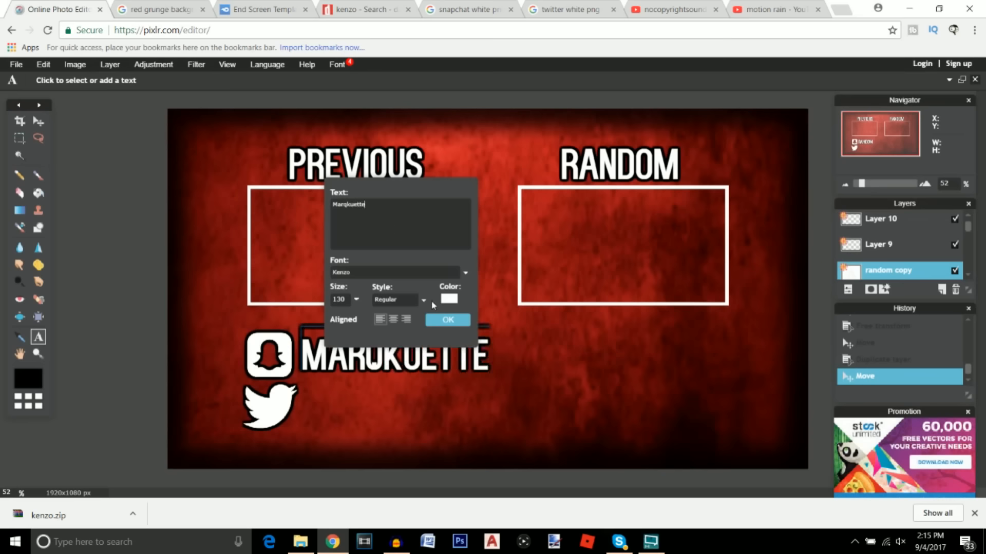
left_click(445, 320)
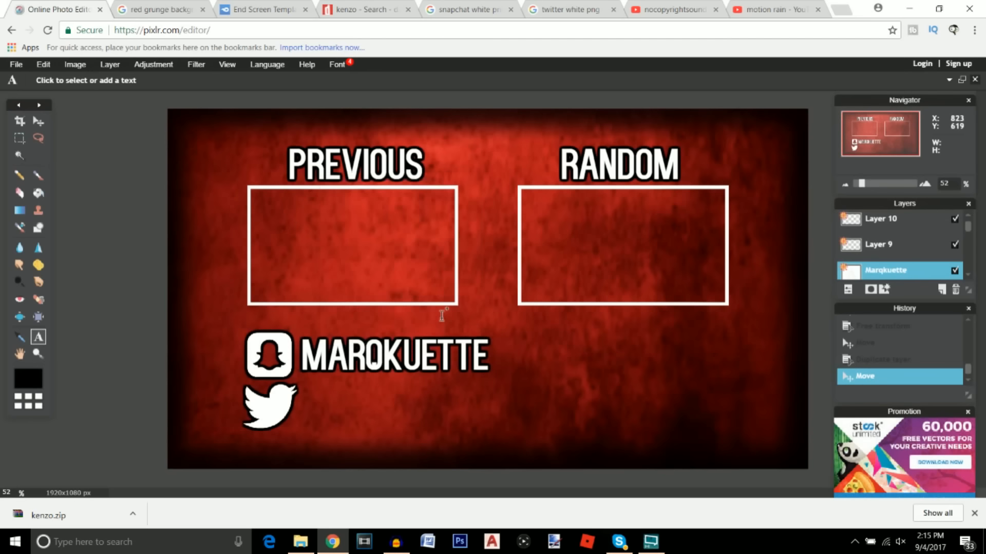
Duplicate the username text layer and move the copy beside the Twitter bird
right_click(910, 273)
left_click(804, 238)
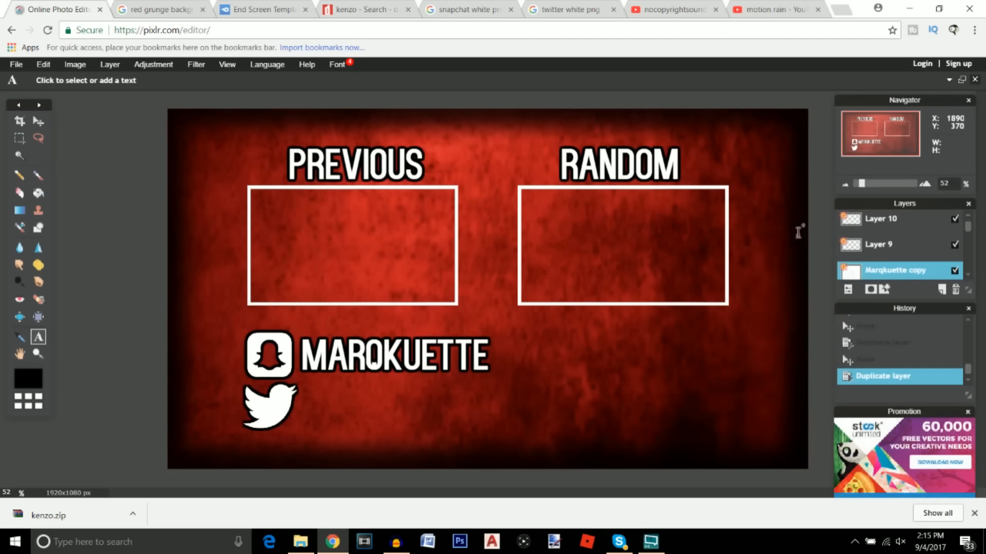
left_click(39, 122)
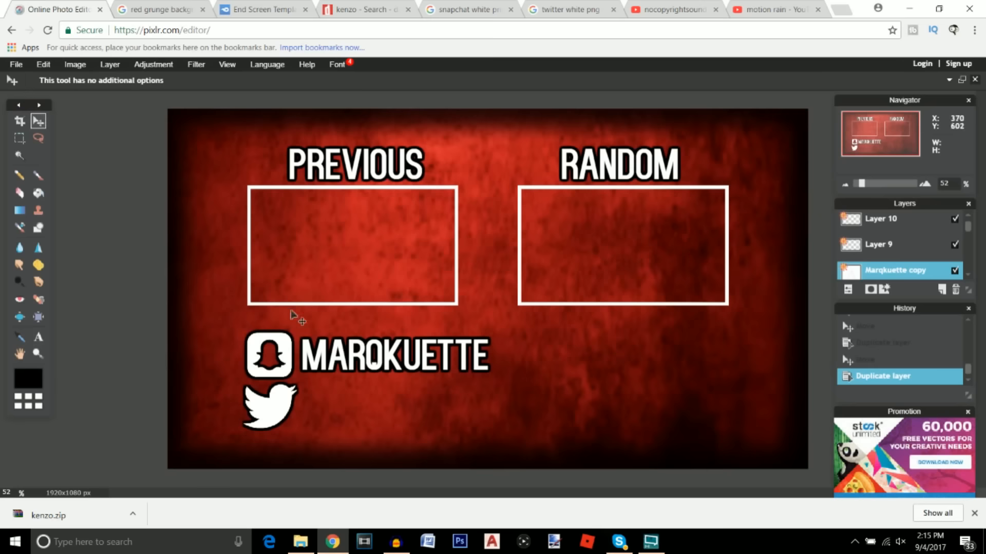
left_click_drag(357, 350, 361, 400)
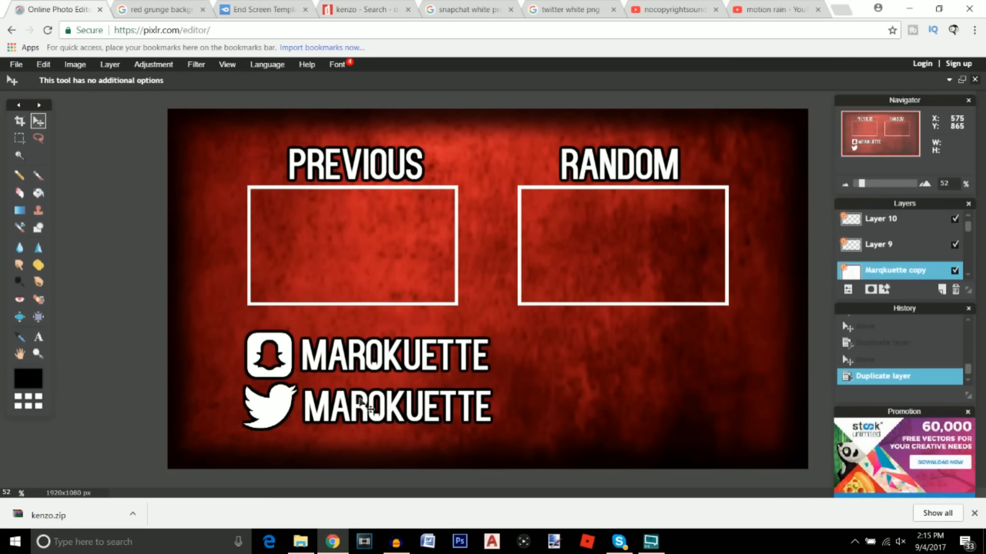
Start replacing the copied username with the Twitter @-handle
left_click(38, 337)
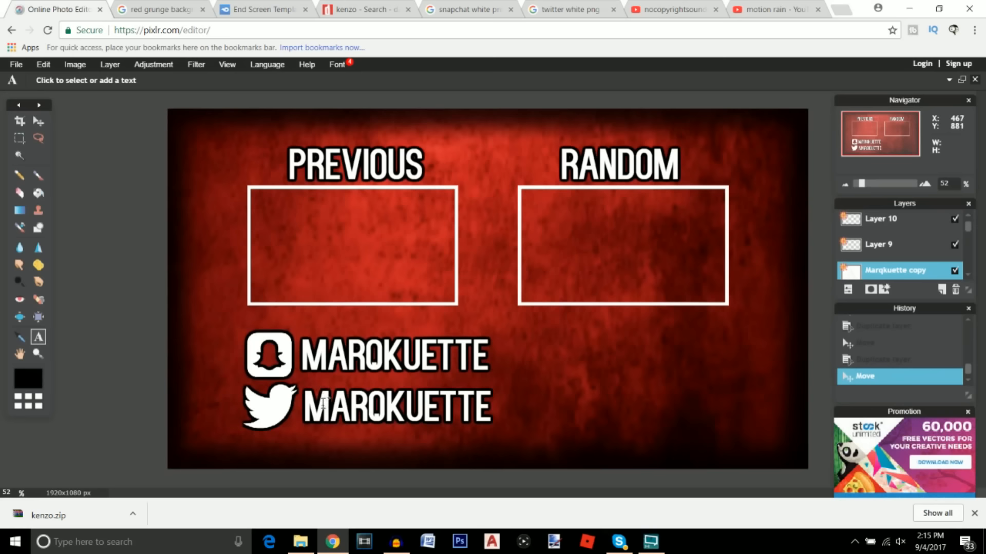
left_click(328, 408)
left_click_drag(373, 208, 323, 208)
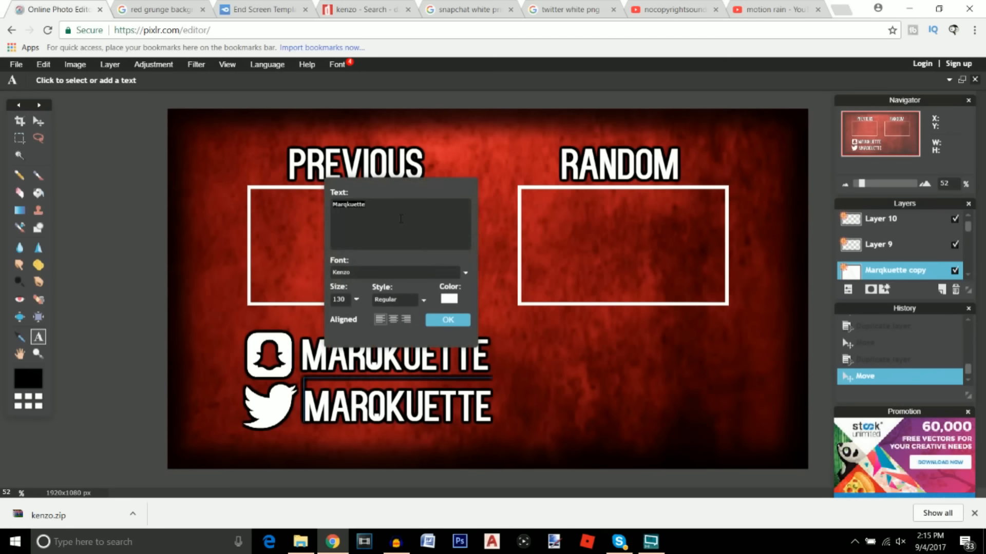
type("@Th3ha")
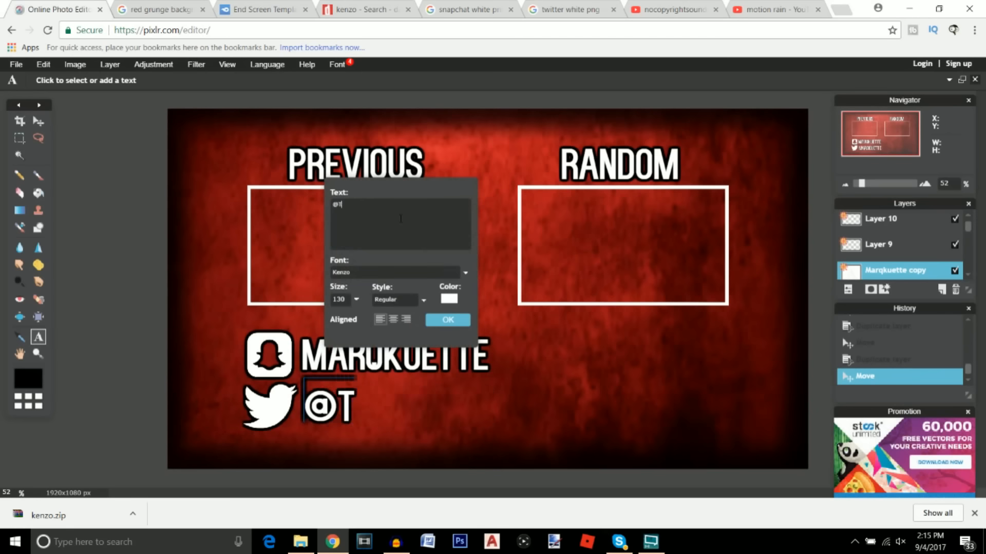
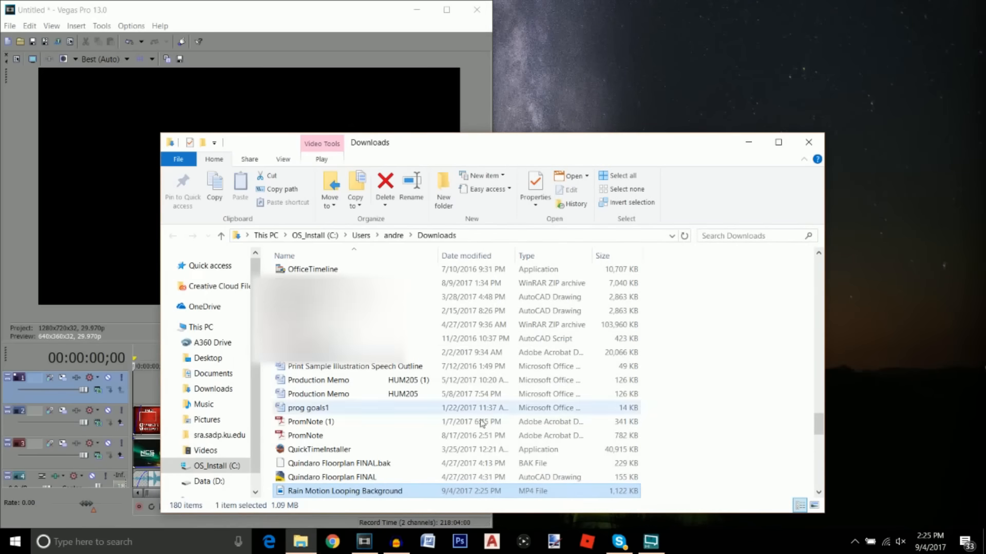
Drag the Rain Motion Looping Background MP4 from the Downloads folder onto the desktop
left_click_drag(319, 489, 715, 92)
Place the rain clip on the top track and lower its audio to about -6 dB
left_click(809, 143)
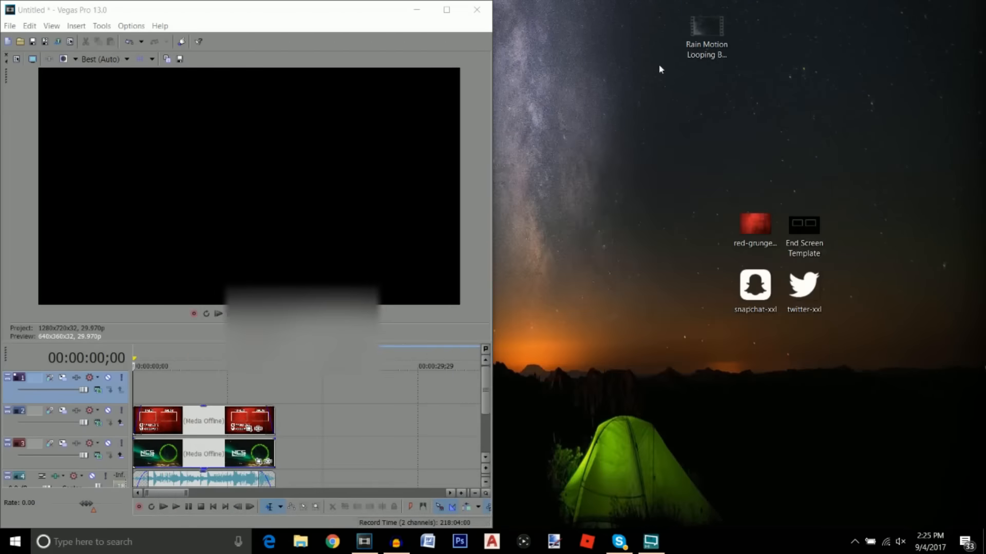
left_click_drag(698, 31, 137, 394)
left_click(171, 422)
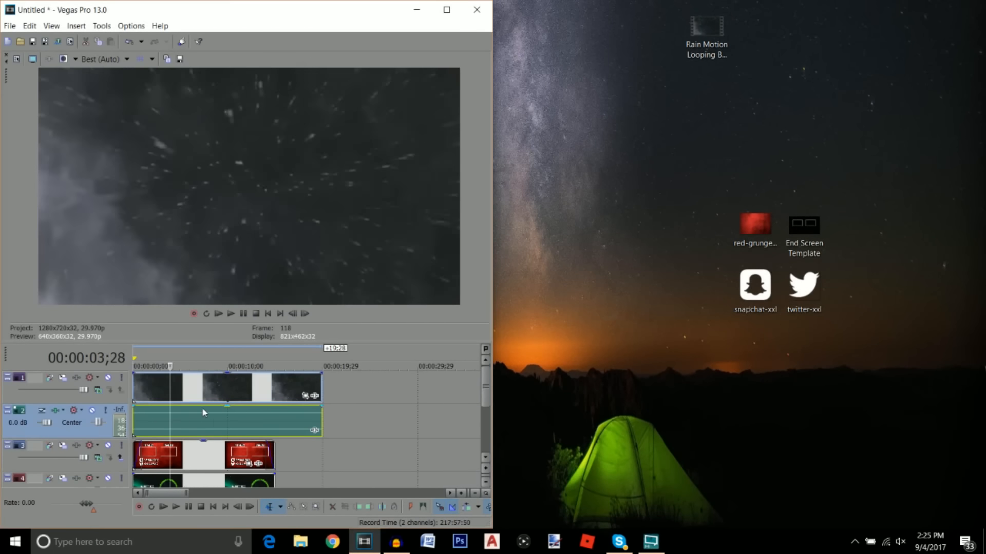
left_click_drag(229, 409, 220, 456)
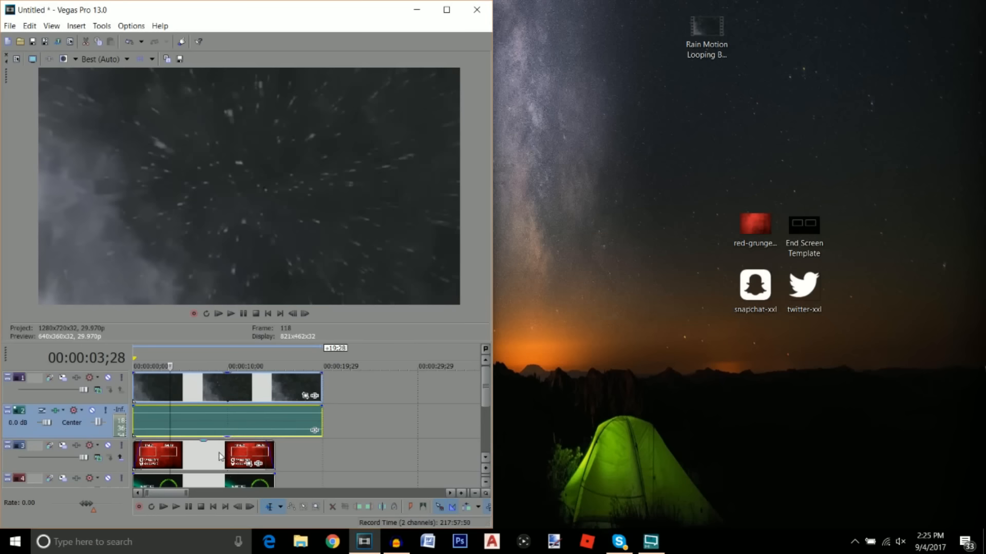
Set the rain layer to 72% opacity and trim it to the end screen's length
left_click(180, 392)
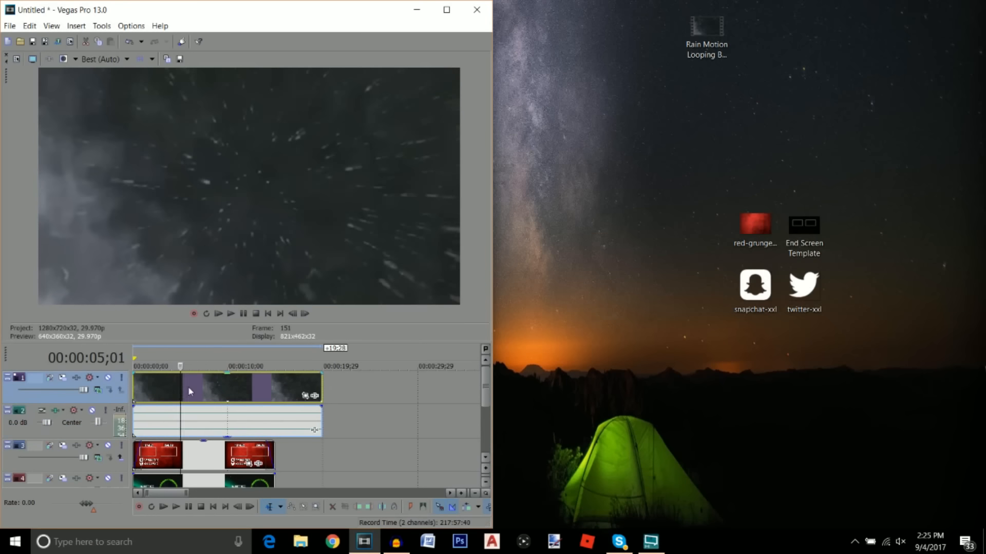
left_click_drag(227, 374, 227, 398)
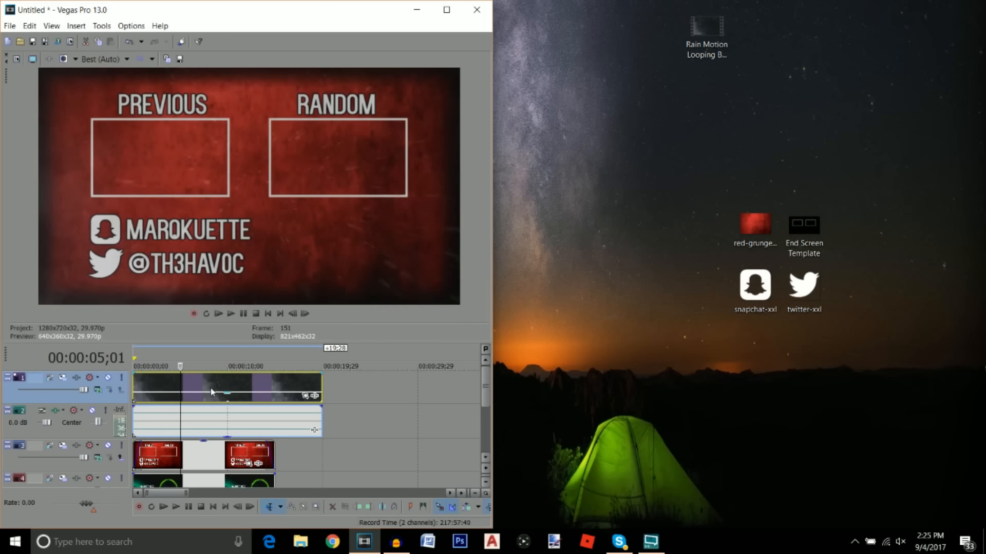
left_click_drag(319, 382, 276, 387)
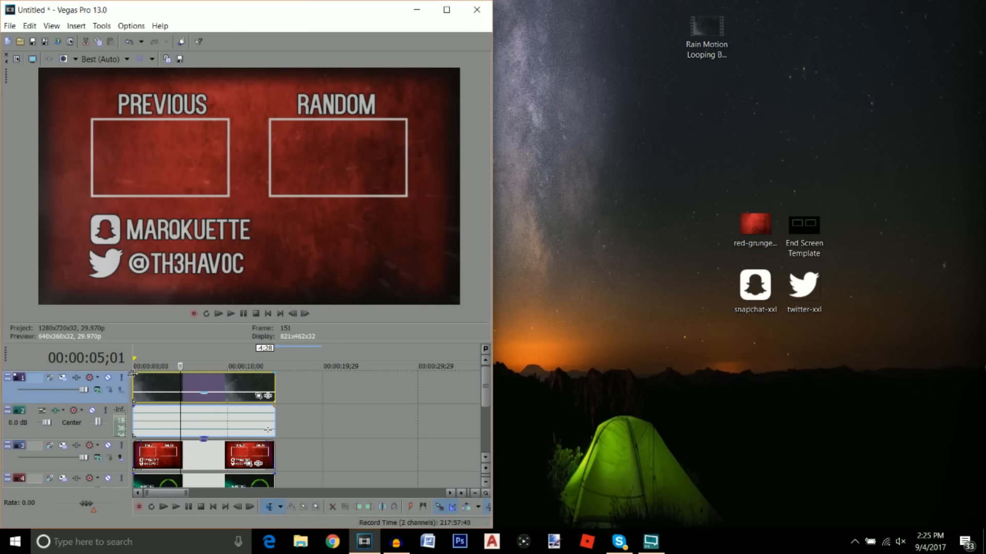
Fade the rain clip in at its start and out at its end
left_click_drag(132, 373, 140, 375)
left_click_drag(275, 375, 265, 376)
left_click_drag(227, 342, 227, 304)
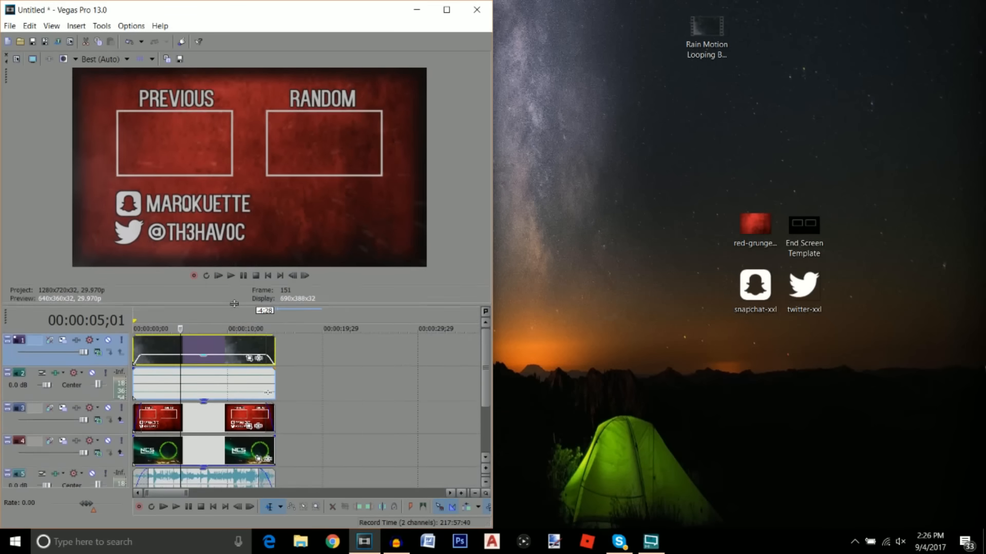
Maximize Vegas, enlarge the preview, and play the rain-over-red end screen from the start
left_click(446, 10)
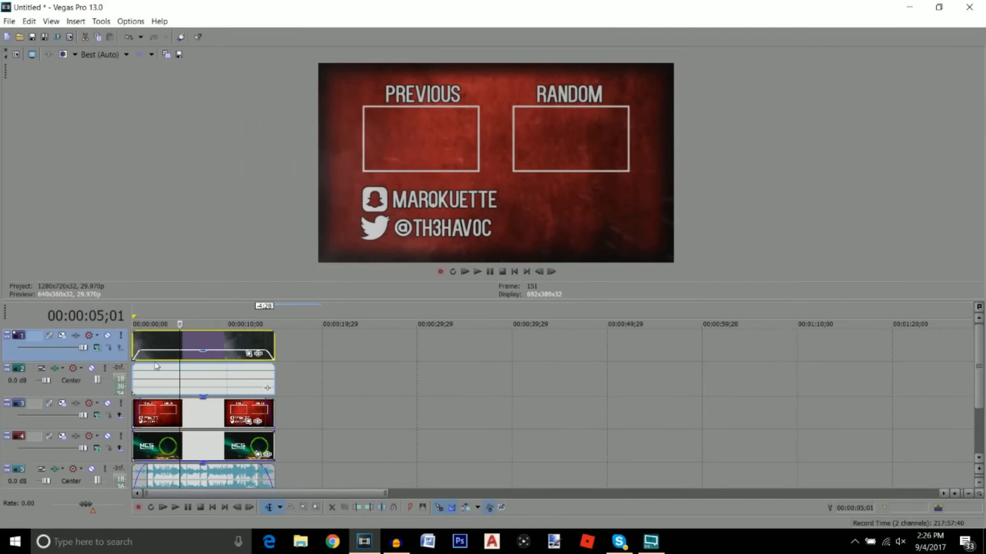
left_click_drag(281, 306, 266, 358)
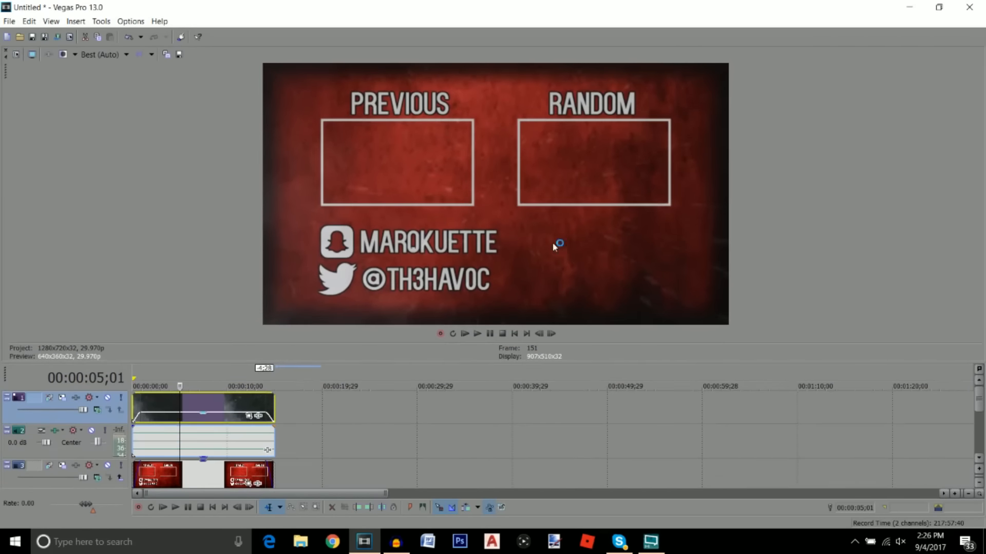
left_click(213, 509)
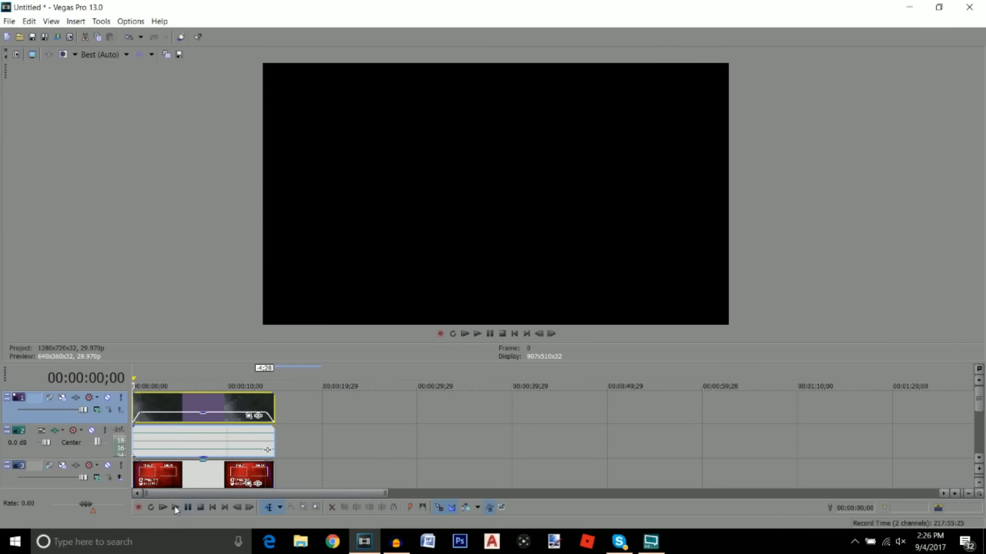
left_click(175, 508)
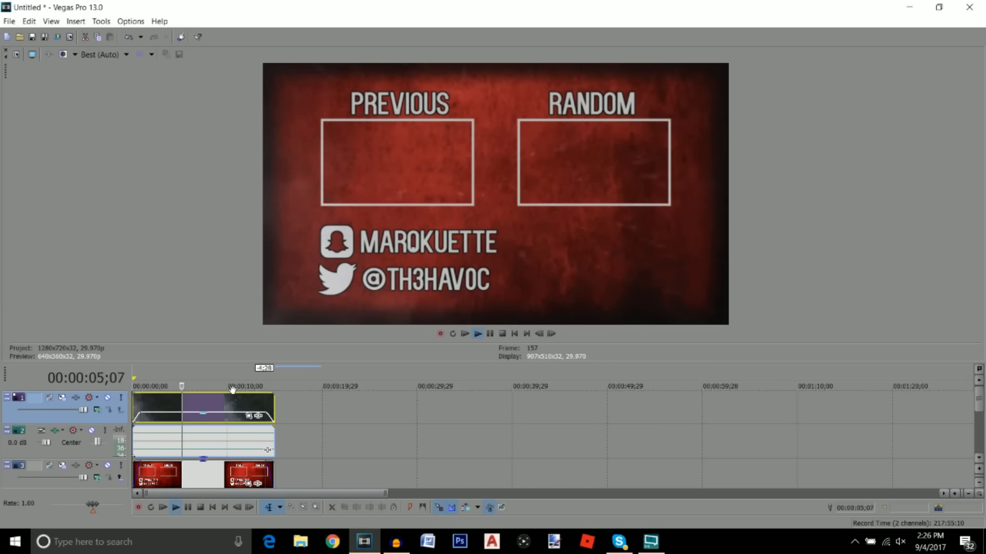
left_click_drag(205, 417, 207, 415)
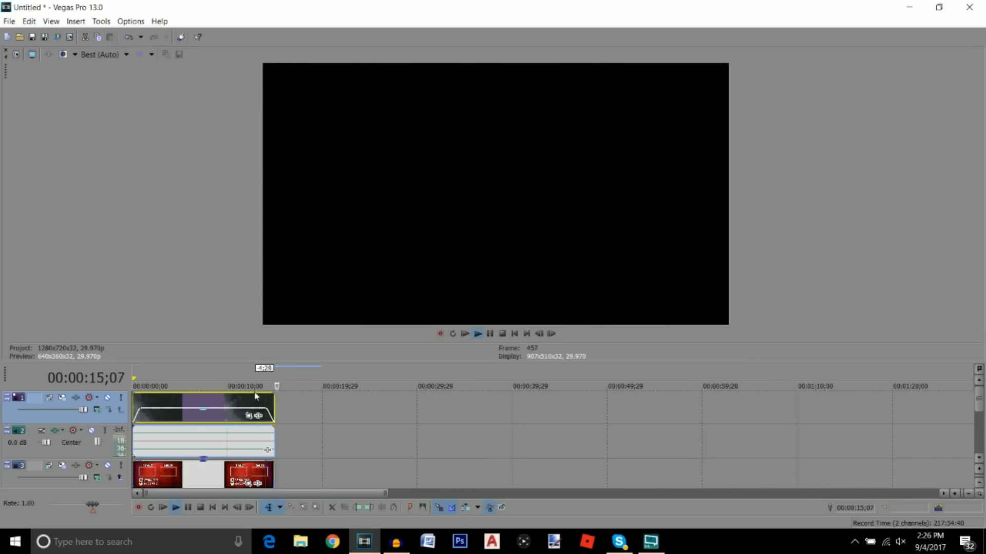
left_click(213, 507)
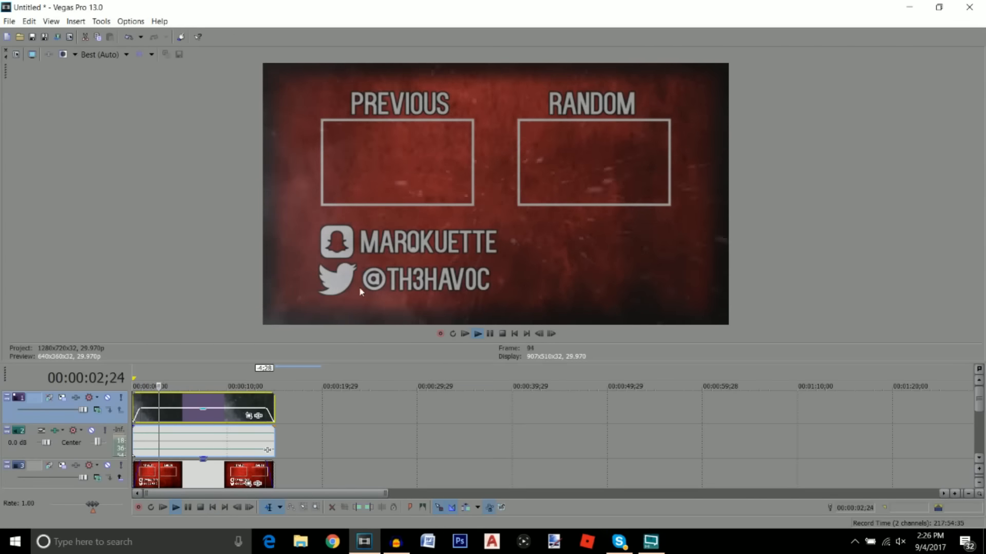
left_click(188, 508)
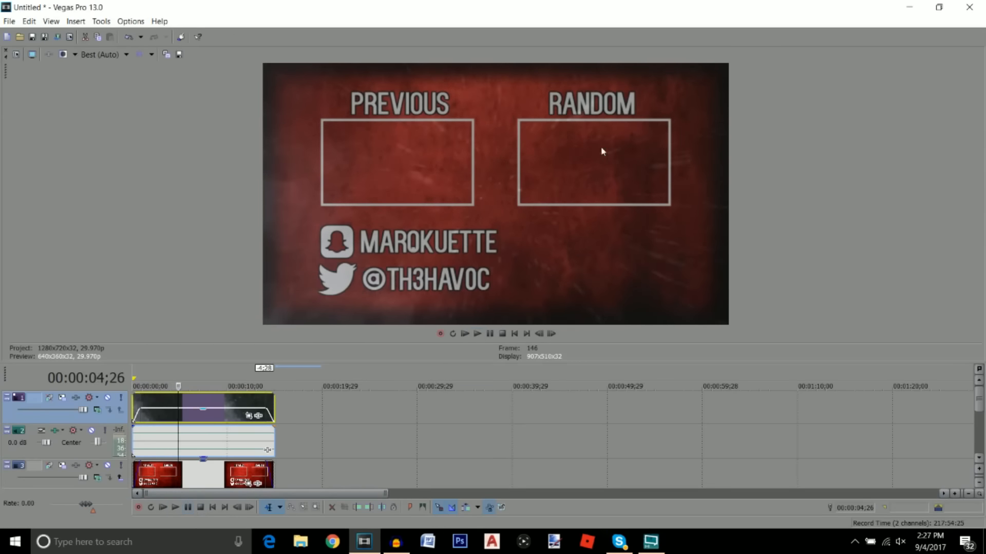
left_click(213, 507)
Bring up Render As with the output set to Untitled.mp4 on the desktop
left_click(9, 22)
left_click(34, 101)
left_click_drag(689, 222, 675, 249)
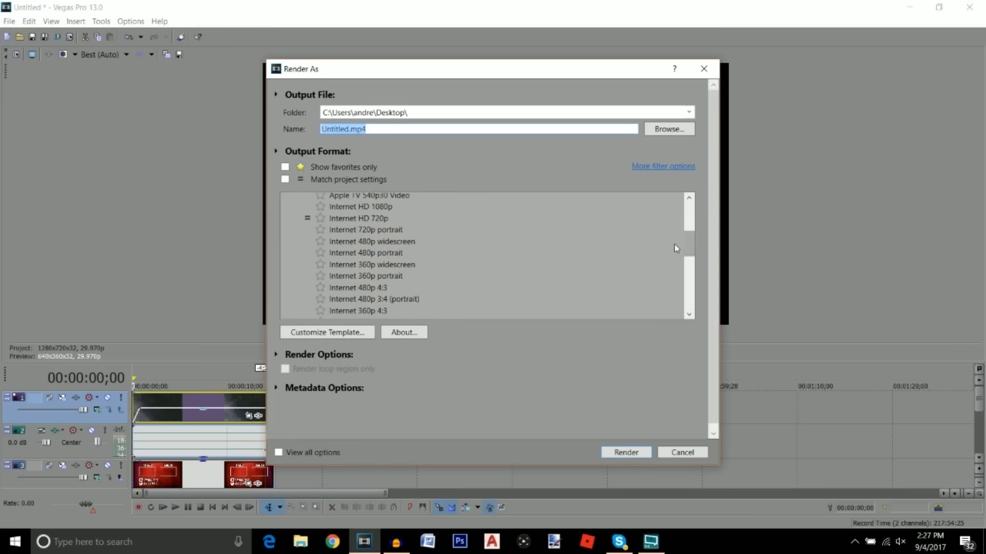
Render Untitled.mp4 using the Internet HD 1080p template
left_click(362, 207)
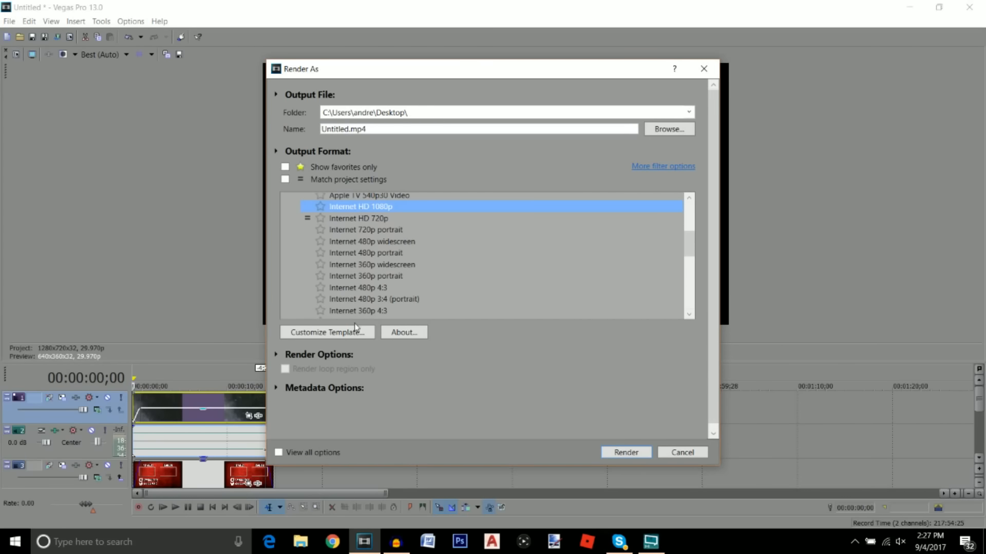
left_click(627, 453)
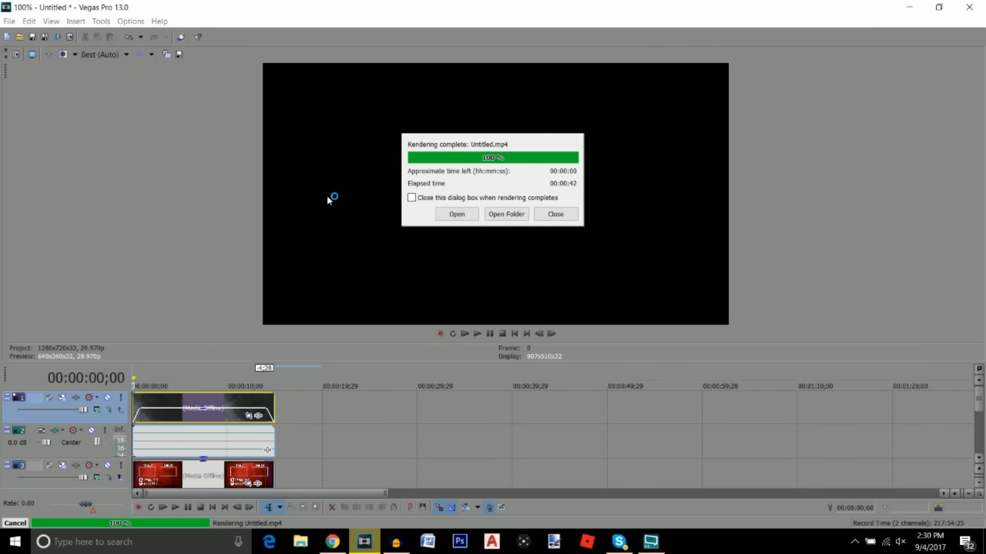
Watch the rendered Untitled video in Movies & TV, then close the player and restore the editor window
left_click(458, 215)
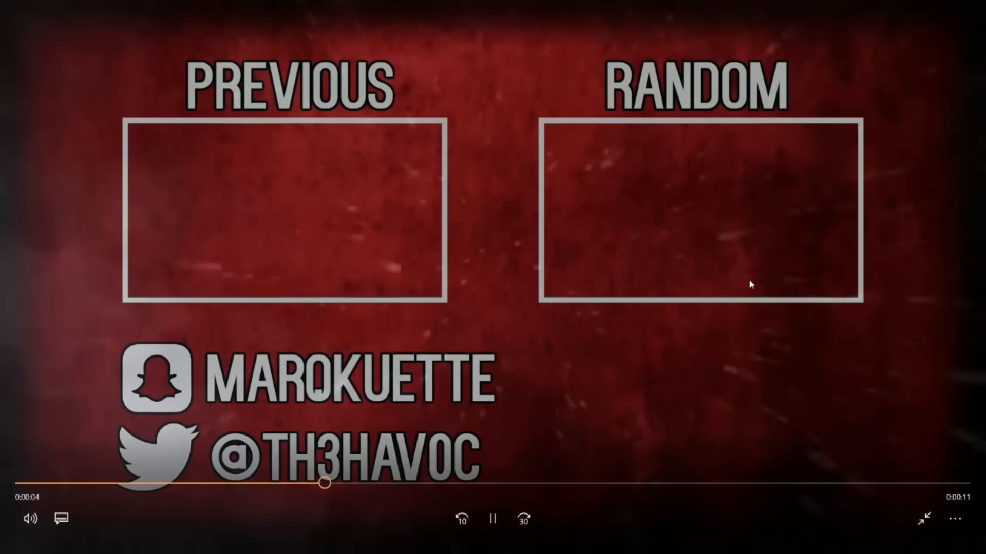
left_click(924, 519)
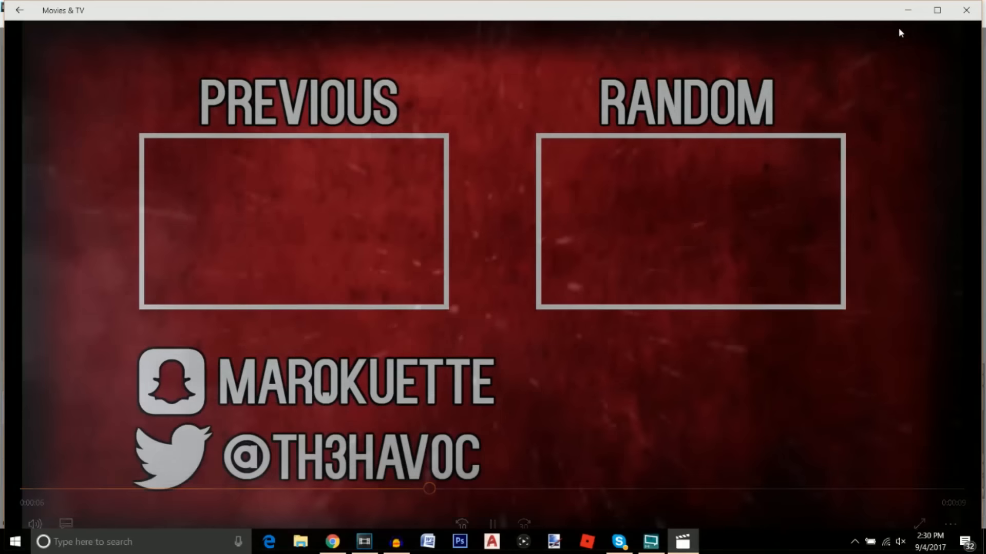
left_click(966, 10)
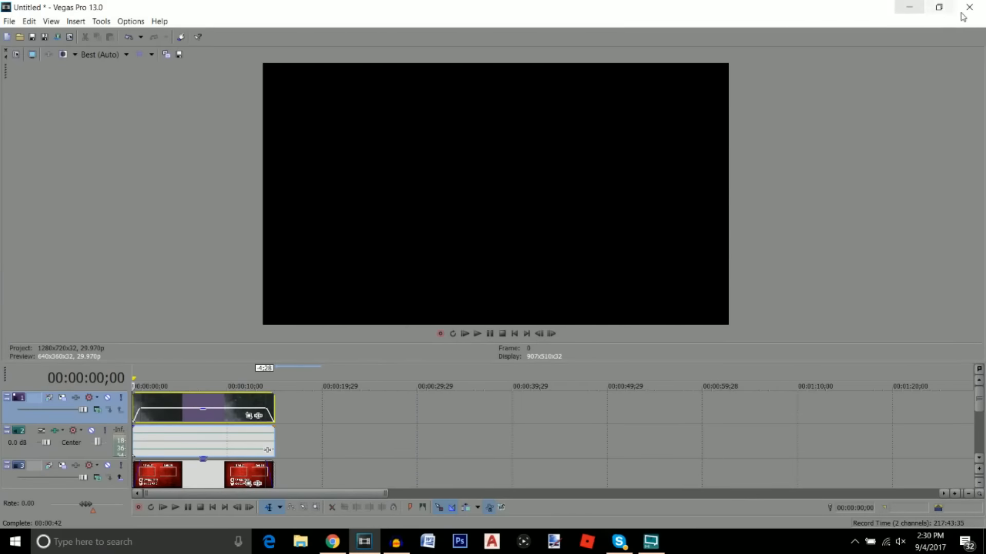
left_click_drag(857, 15, 825, 145)
left_click_drag(254, 95, 271, 116)
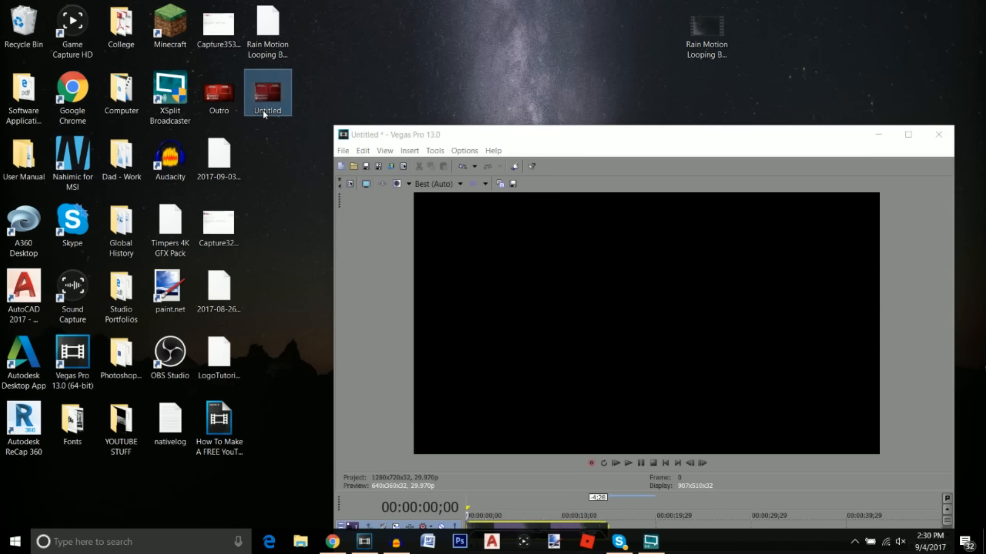
Rename the Untitled video to OutroFINAL, then quit Vegas Pro discarding project changes
double_click(272, 114)
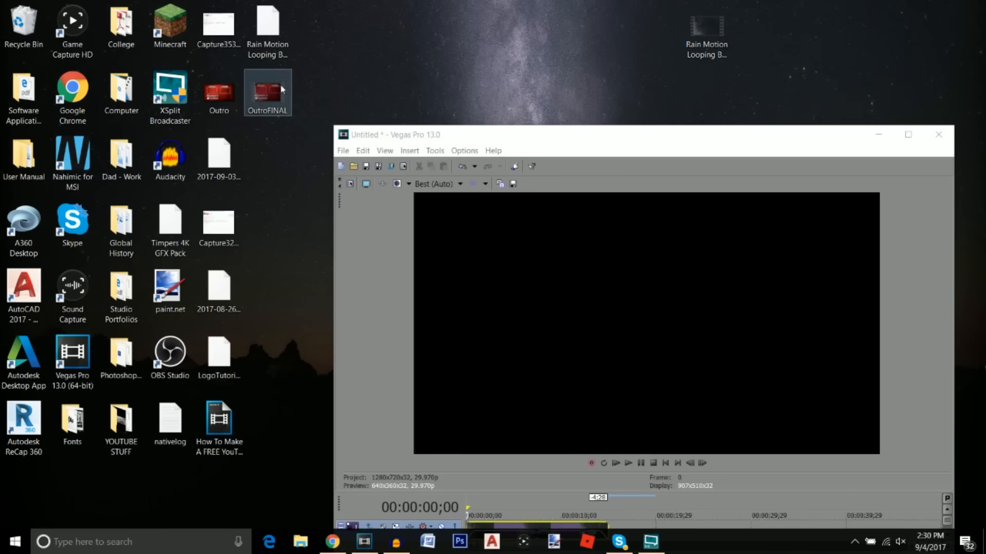
left_click_drag(596, 136, 461, 115)
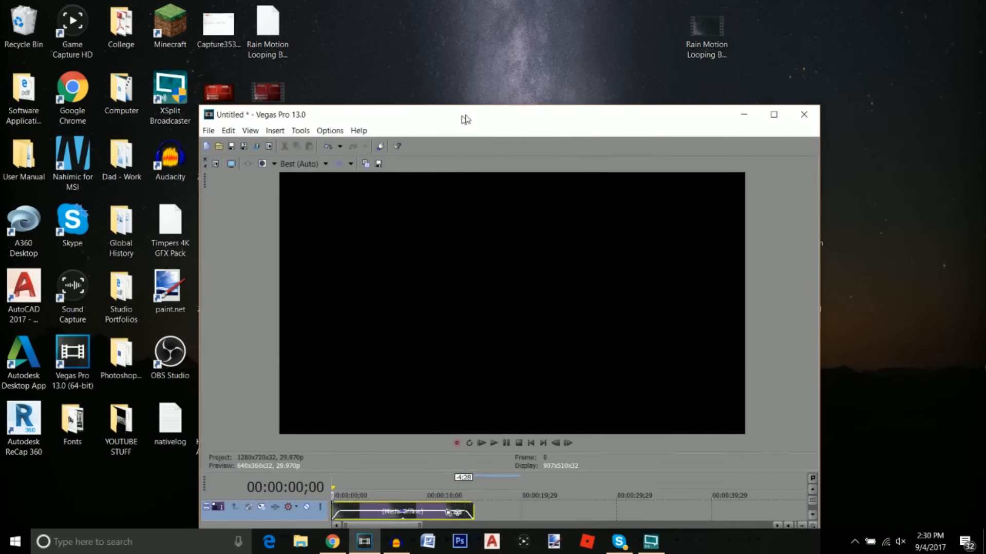
left_click(797, 115)
left_click(515, 310)
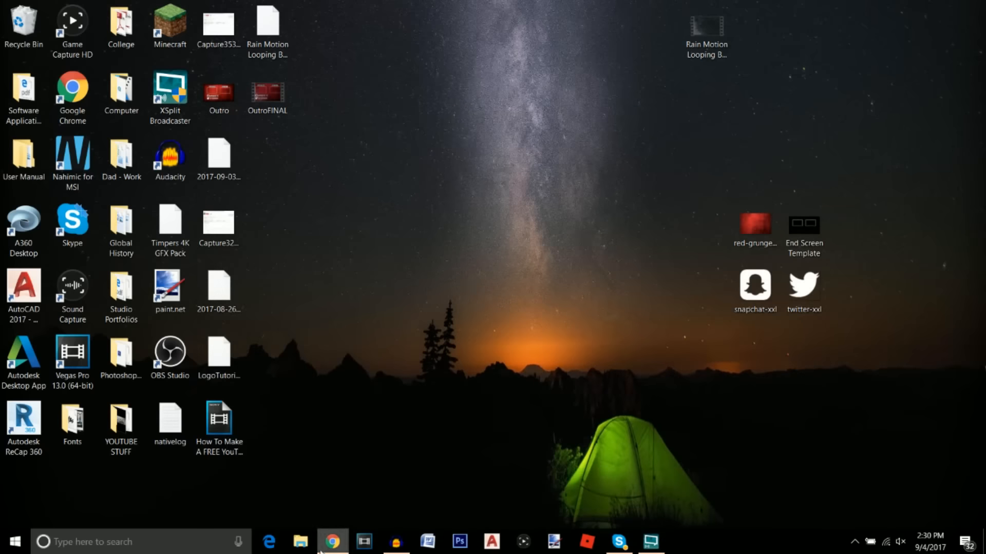
Open the end screen editor for 'How To Make A FREE YouTube Logo! (NO PHOTOSHOP)' in Creator Studio
left_click(333, 542)
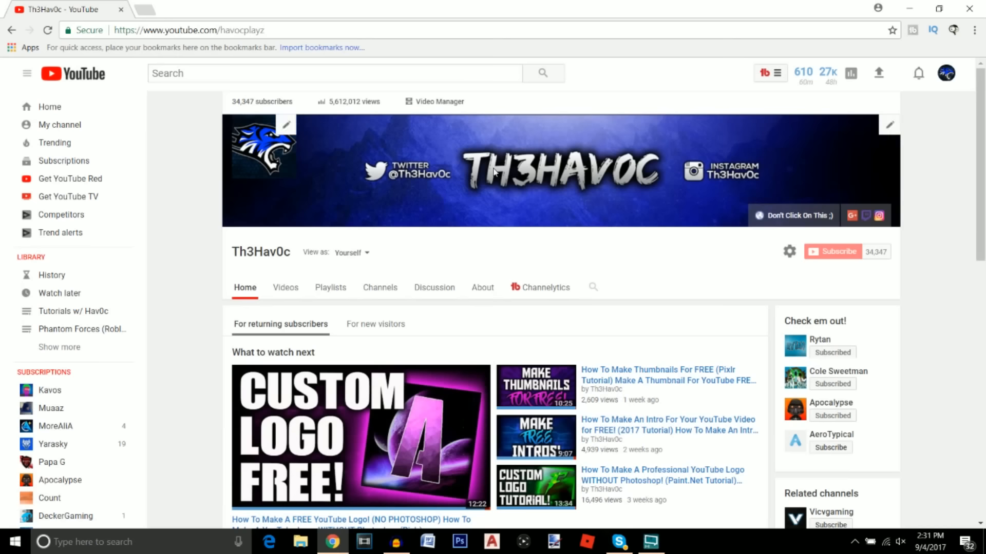
left_click(946, 74)
left_click(872, 159)
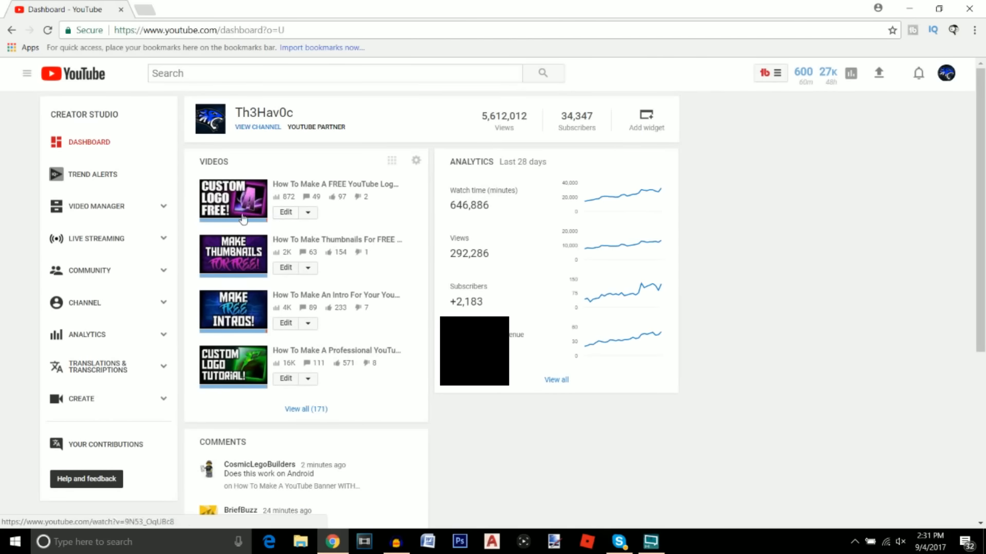
left_click(308, 212)
left_click(319, 277)
scroll(329, 308, "down", 1)
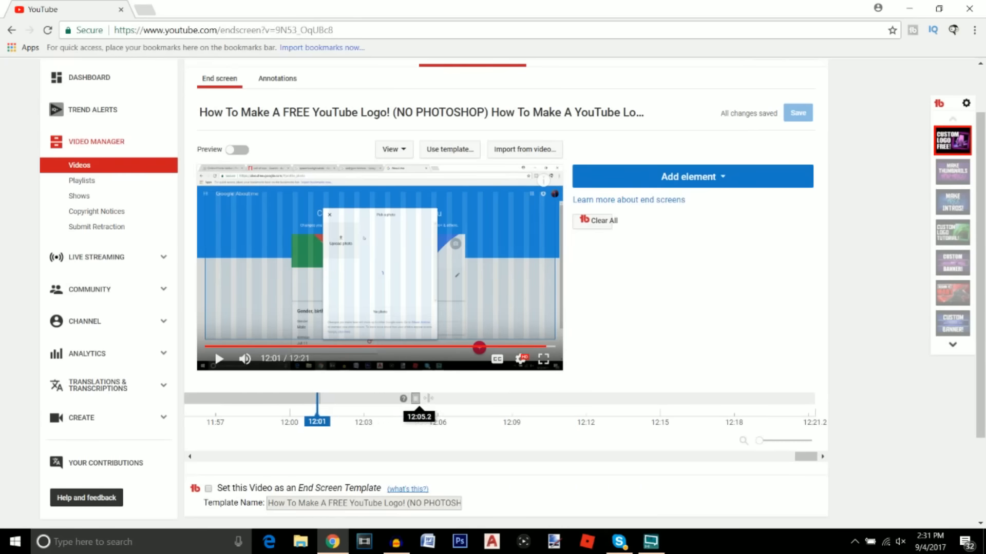
Start the end screen at 12:11 and fit a Most recent upload element into the PREVIOUS box
left_click_drag(470, 398, 568, 401)
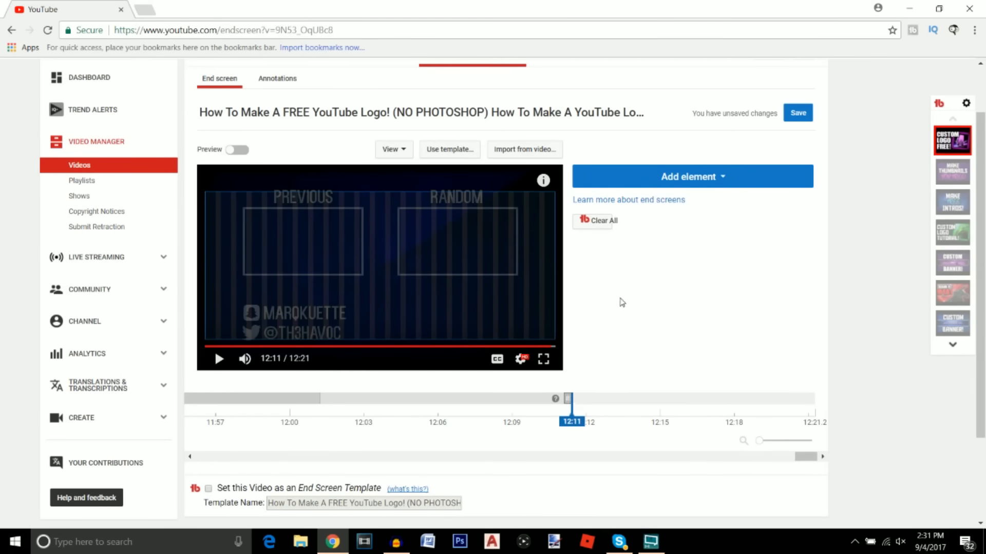
left_click(681, 184)
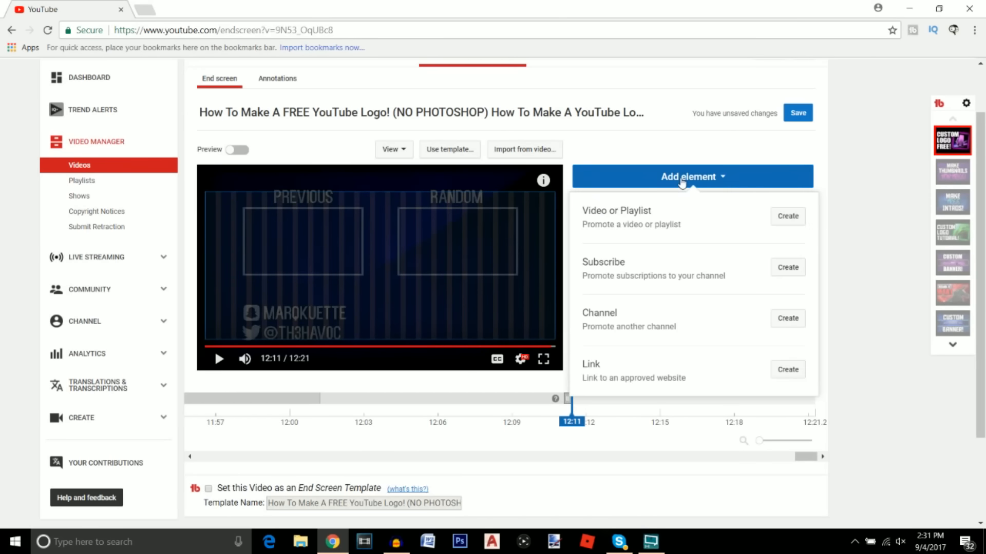
left_click(788, 218)
left_click(339, 256)
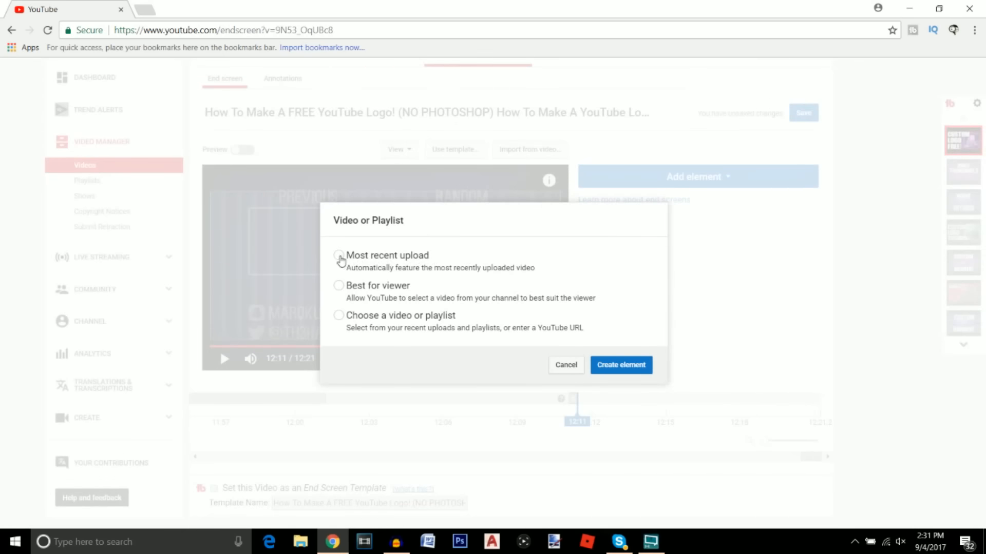
left_click(620, 366)
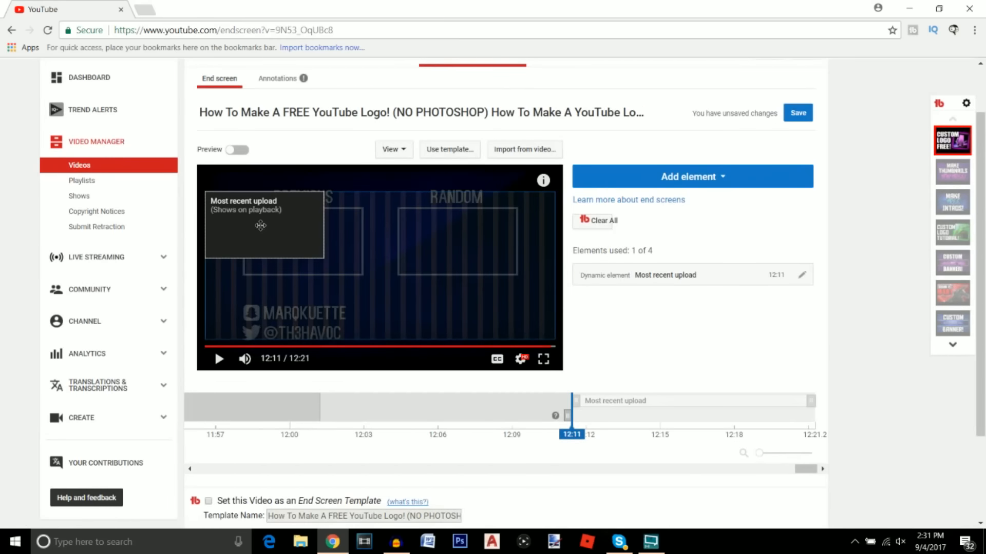
left_click_drag(260, 225, 296, 241)
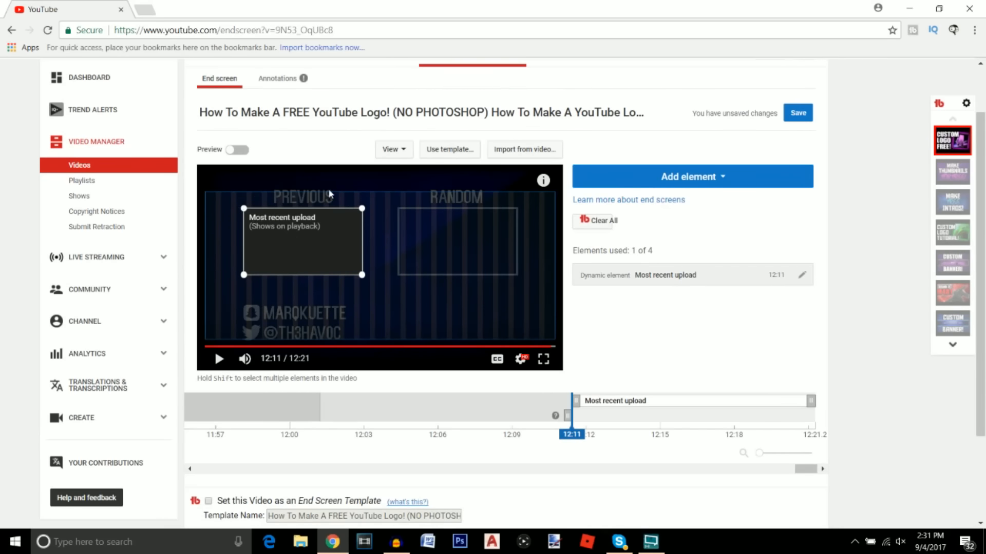
left_click(684, 177)
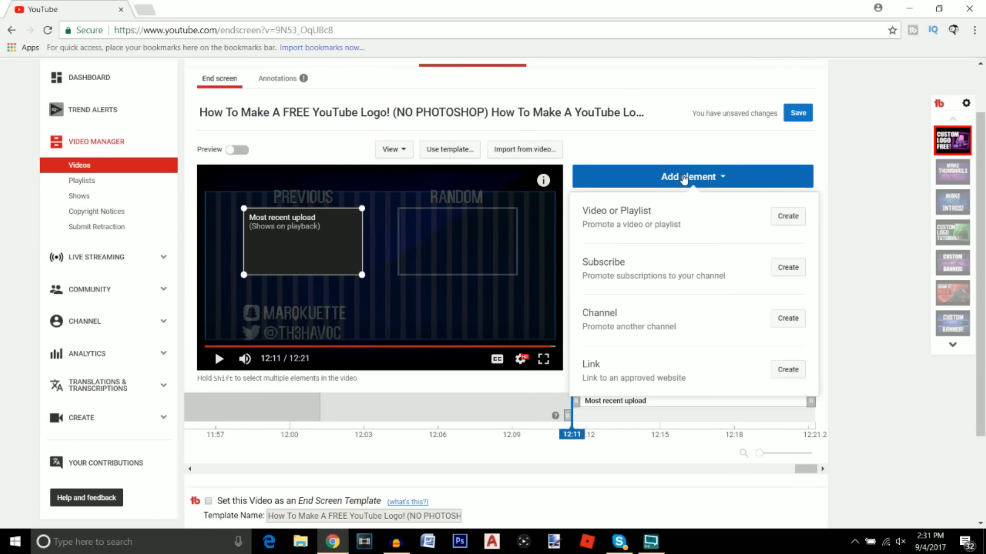
Add a Best for viewer video element and drop it into the RANDOM box
left_click(788, 216)
left_click(338, 286)
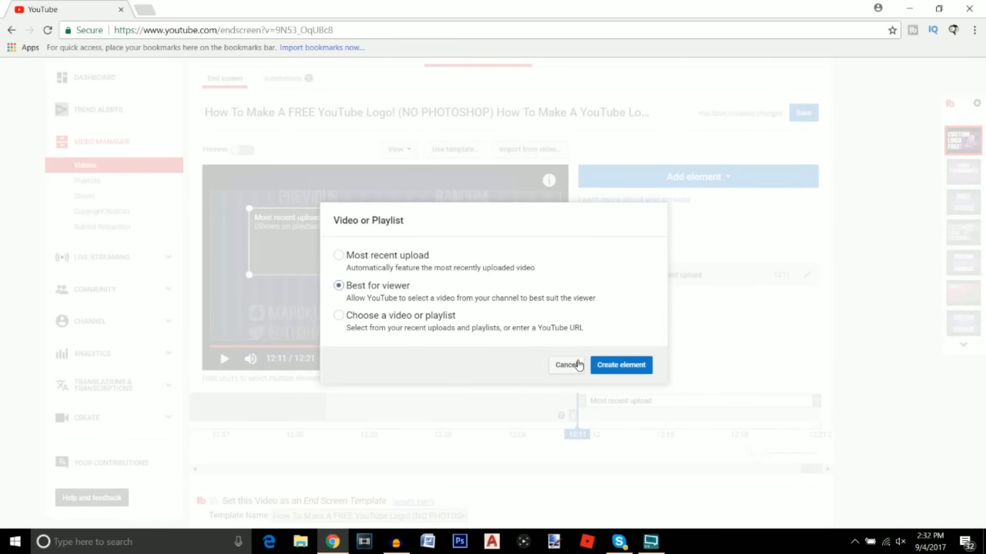
left_click(601, 367)
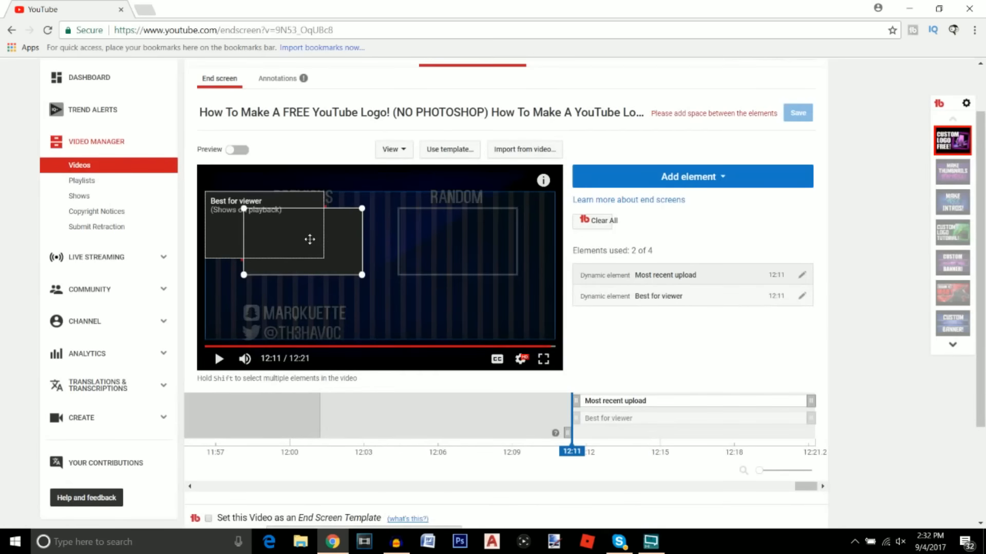
left_click_drag(234, 201, 424, 217)
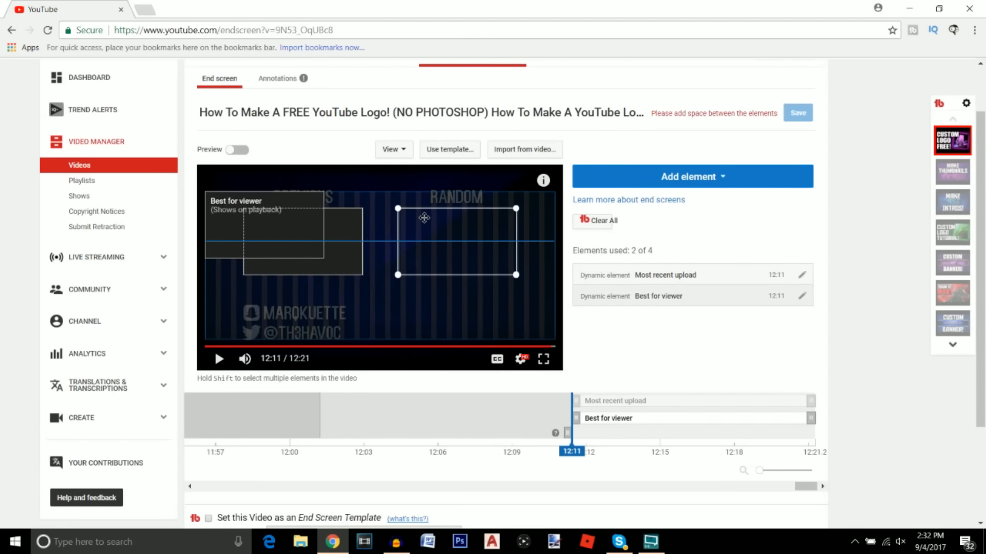
left_click_drag(424, 218, 424, 218)
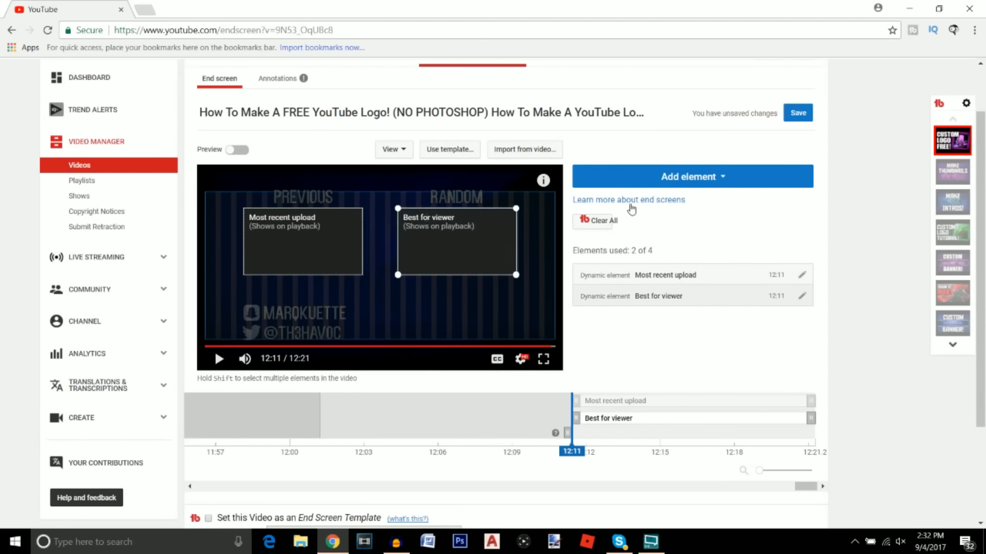
Add a channel Subscribe element and place it below the RANDOM box
left_click(671, 185)
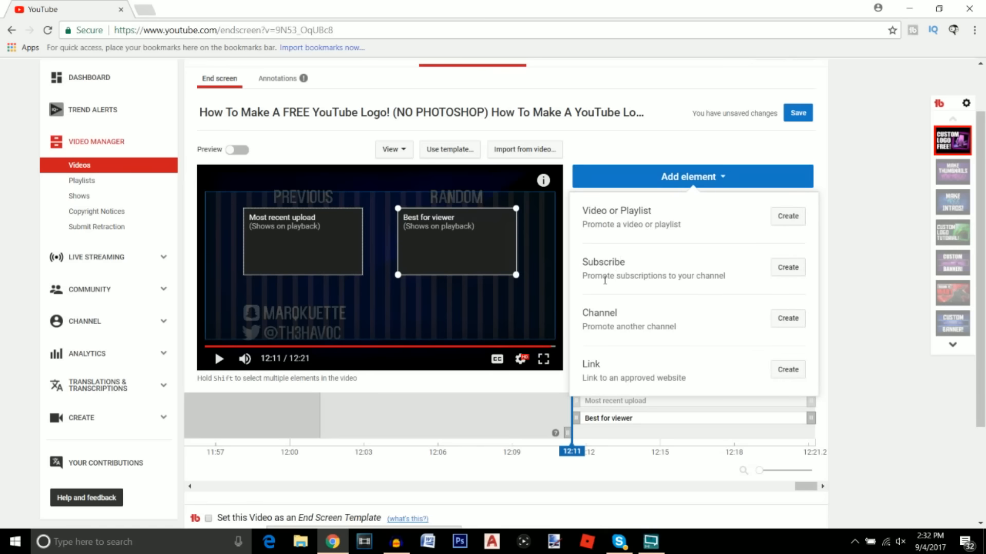
left_click(788, 267)
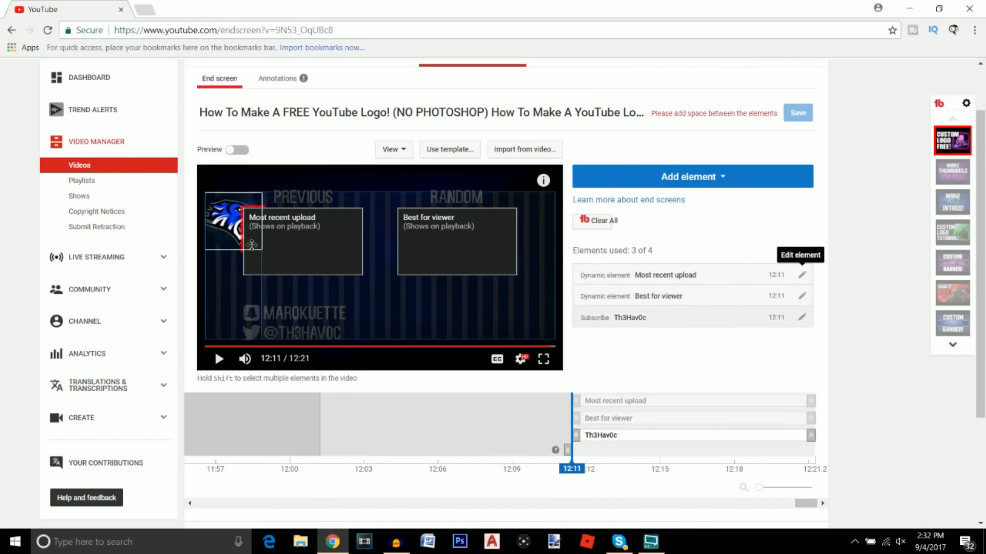
left_click_drag(225, 216, 444, 312)
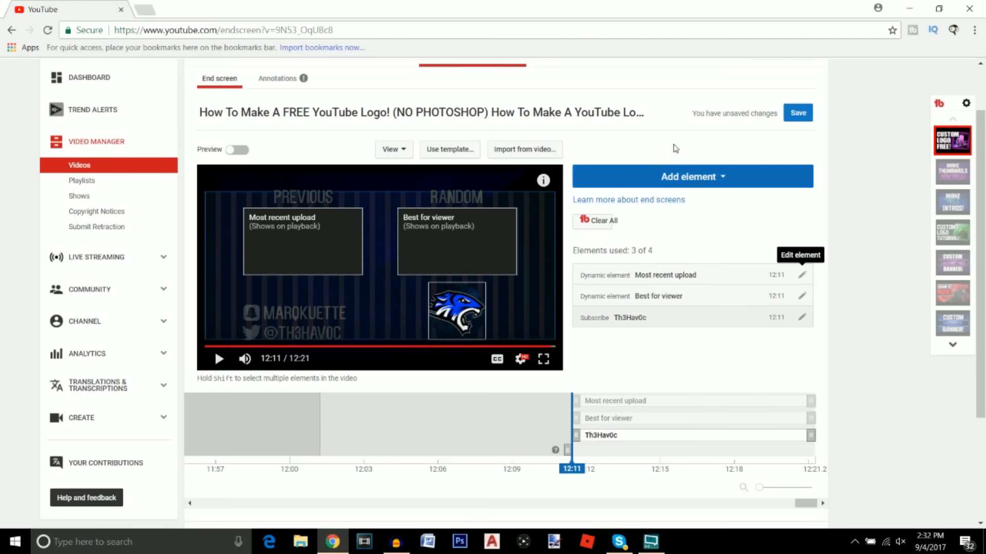
Save the end screen with its three elements
left_click(800, 114)
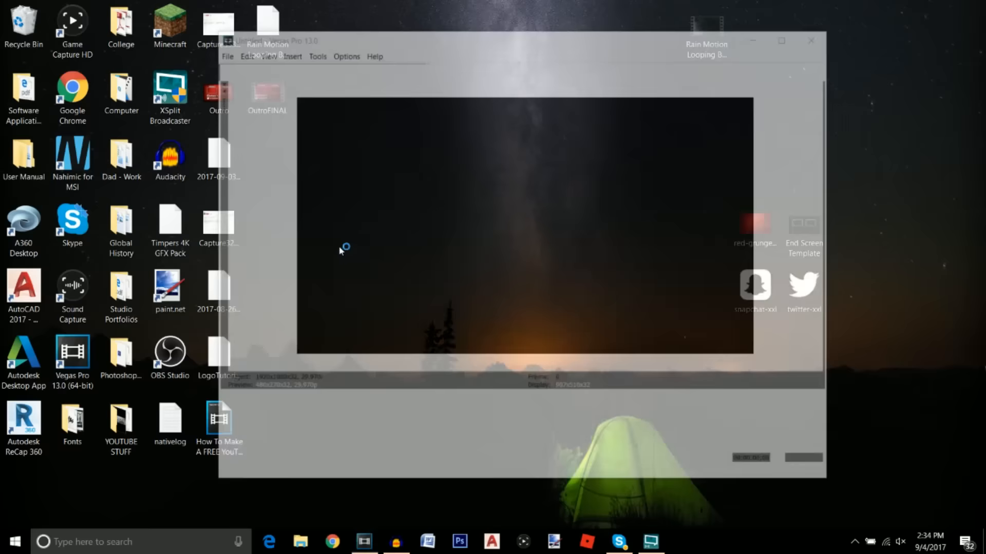
Dock Vegas on the right half and add OutroFINAL to the timeline, matching its project settings
key("super+Right")
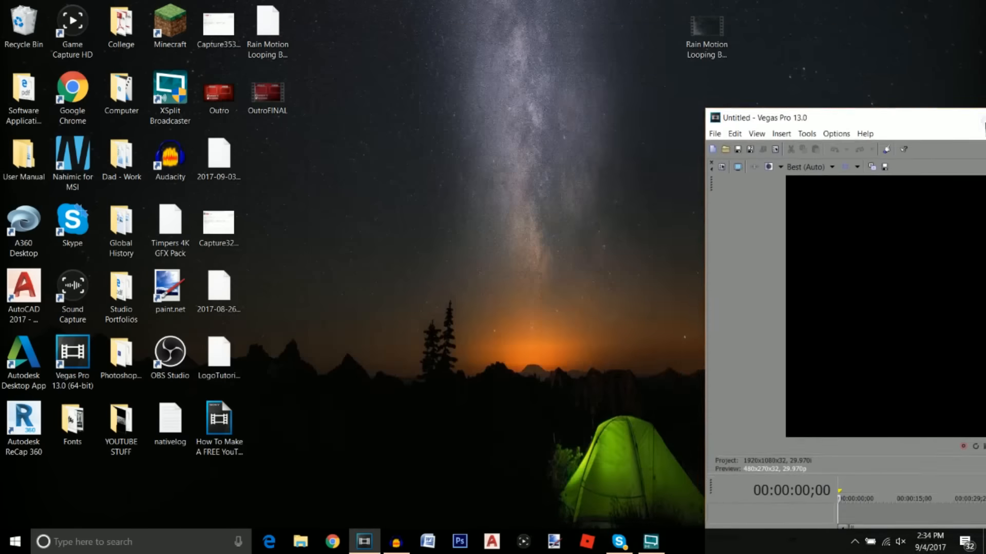
left_click(445, 315)
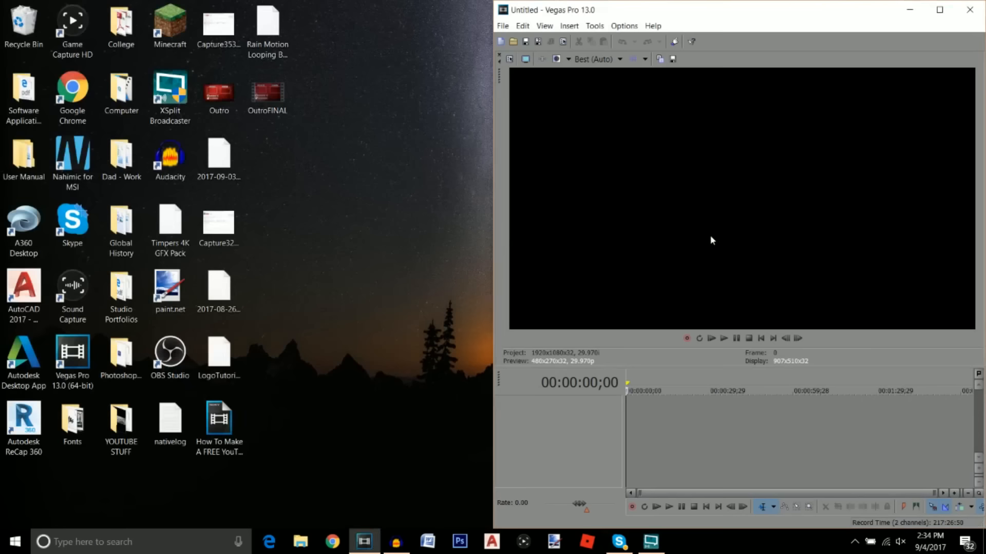
left_click_drag(269, 89, 825, 427)
left_click(804, 224)
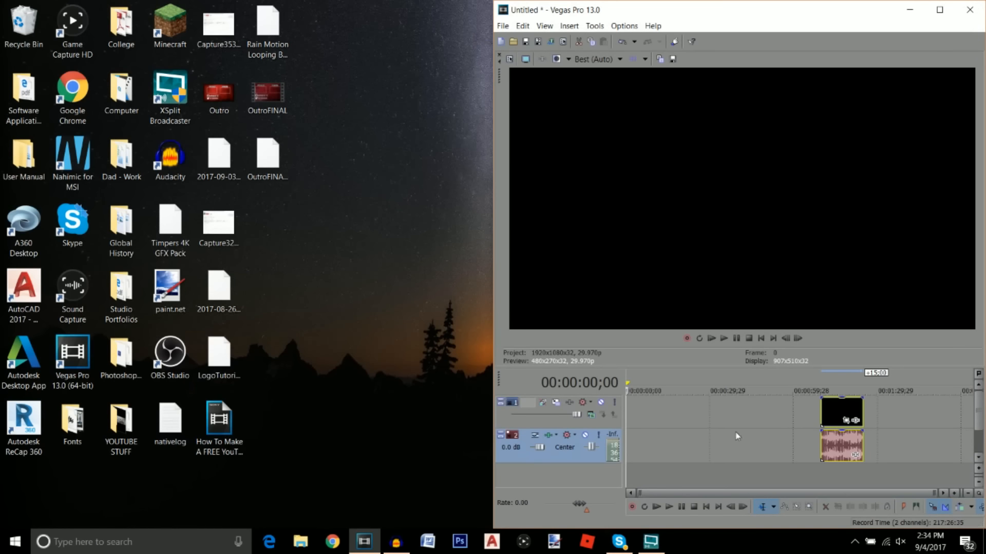
Shift the outro video and audio earlier, preview it from the start, then place the cursor at 00:00:42;23
left_click_drag(830, 404, 807, 412)
left_click(790, 411)
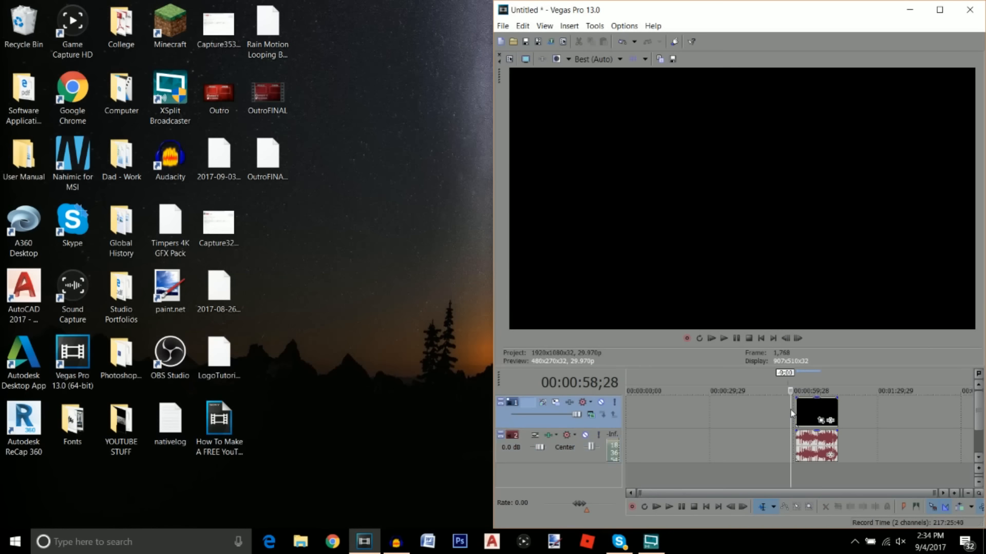
left_click(668, 508)
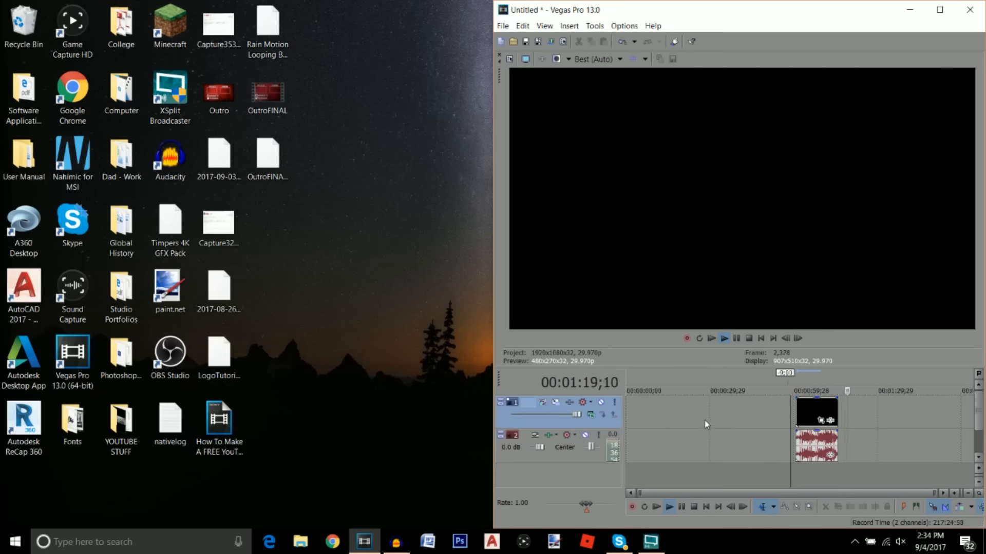
left_click(688, 503)
left_click(745, 417)
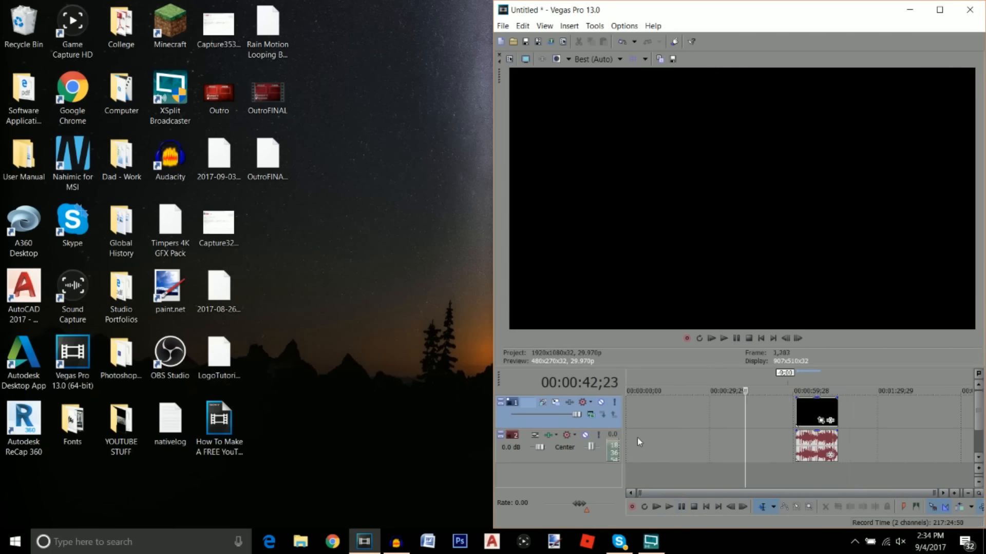